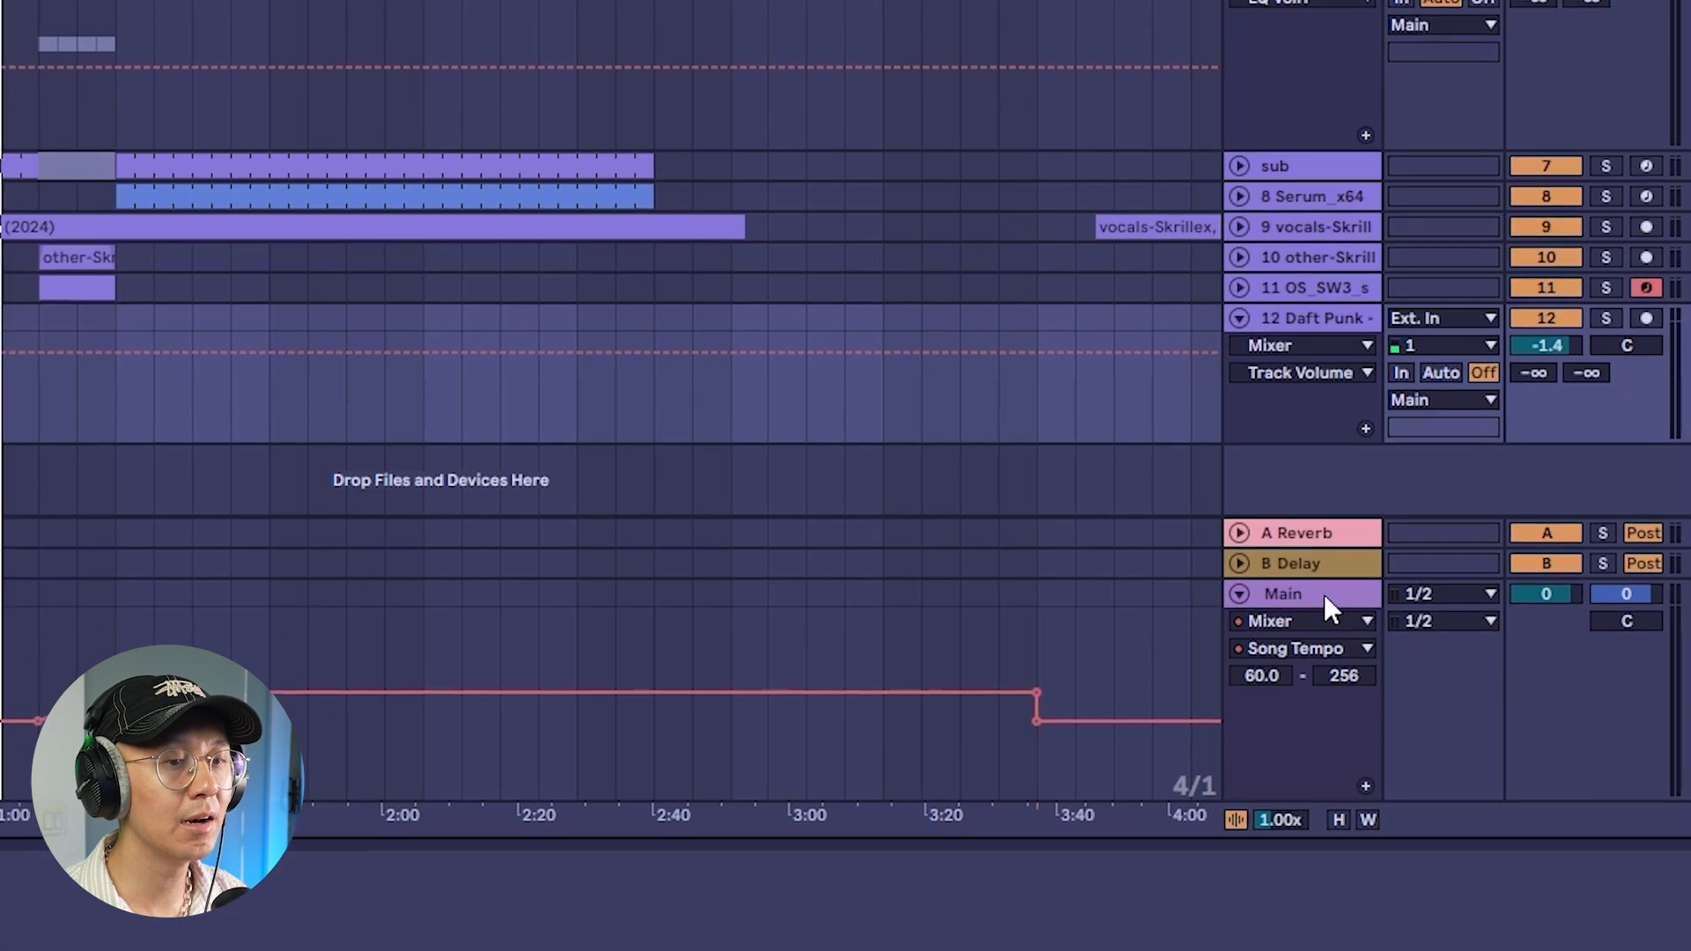
# Unfold the Main track and display its Song Tempo automation.
pyautogui.click(1242, 595)
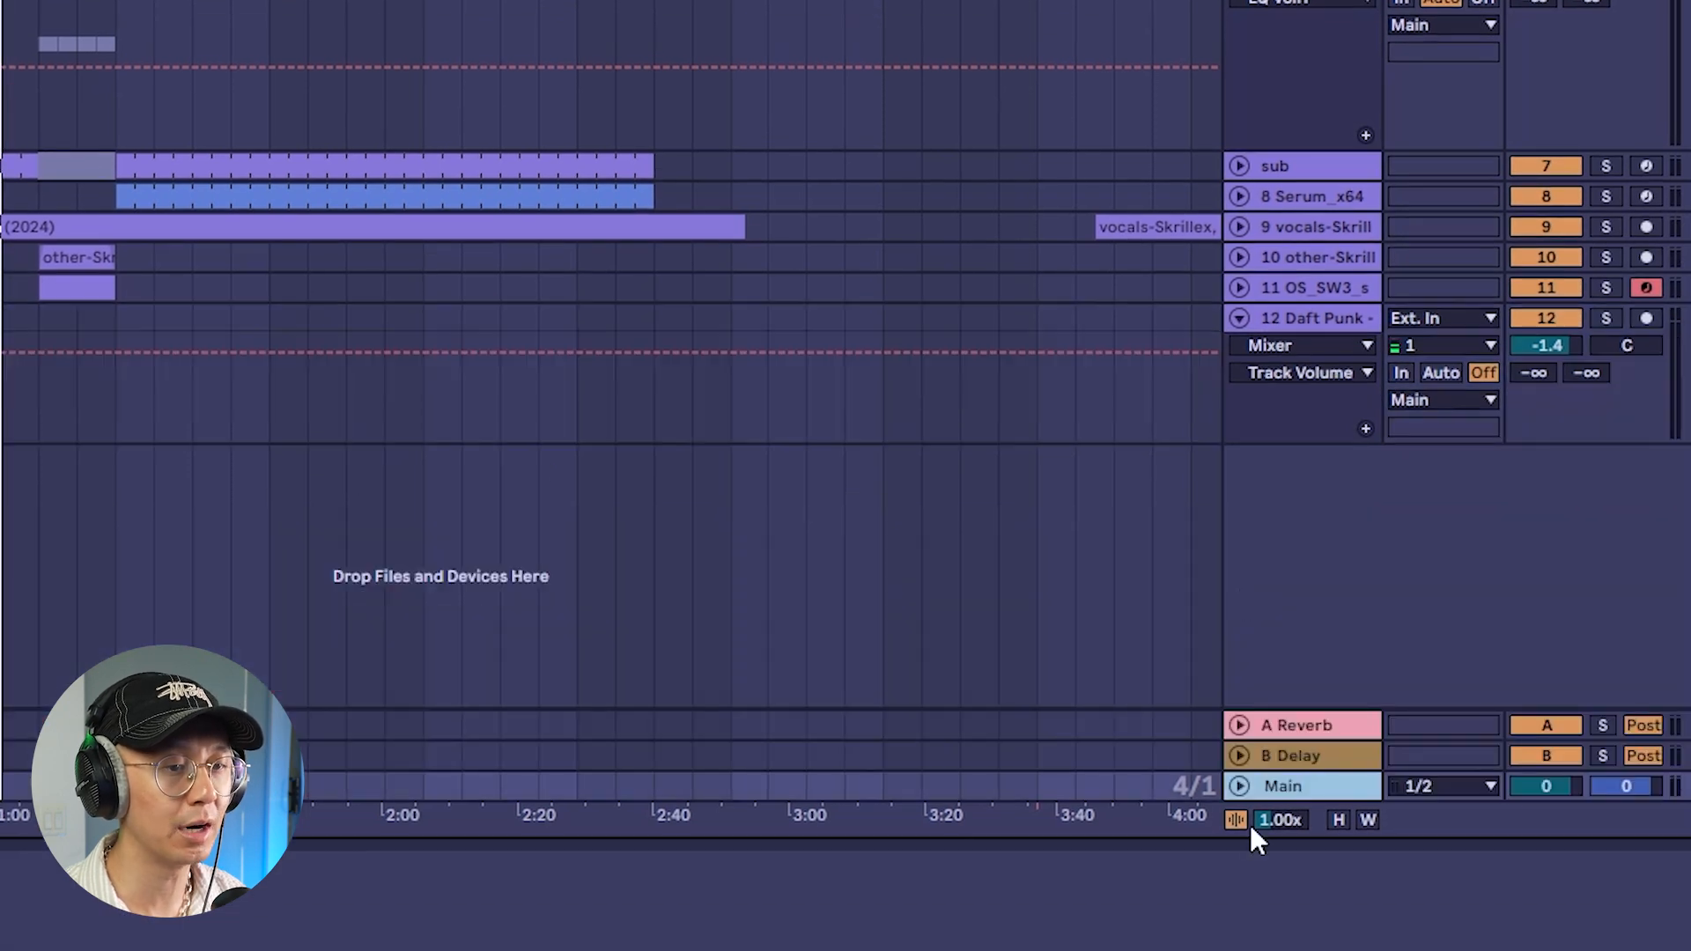
pyautogui.click(1240, 787)
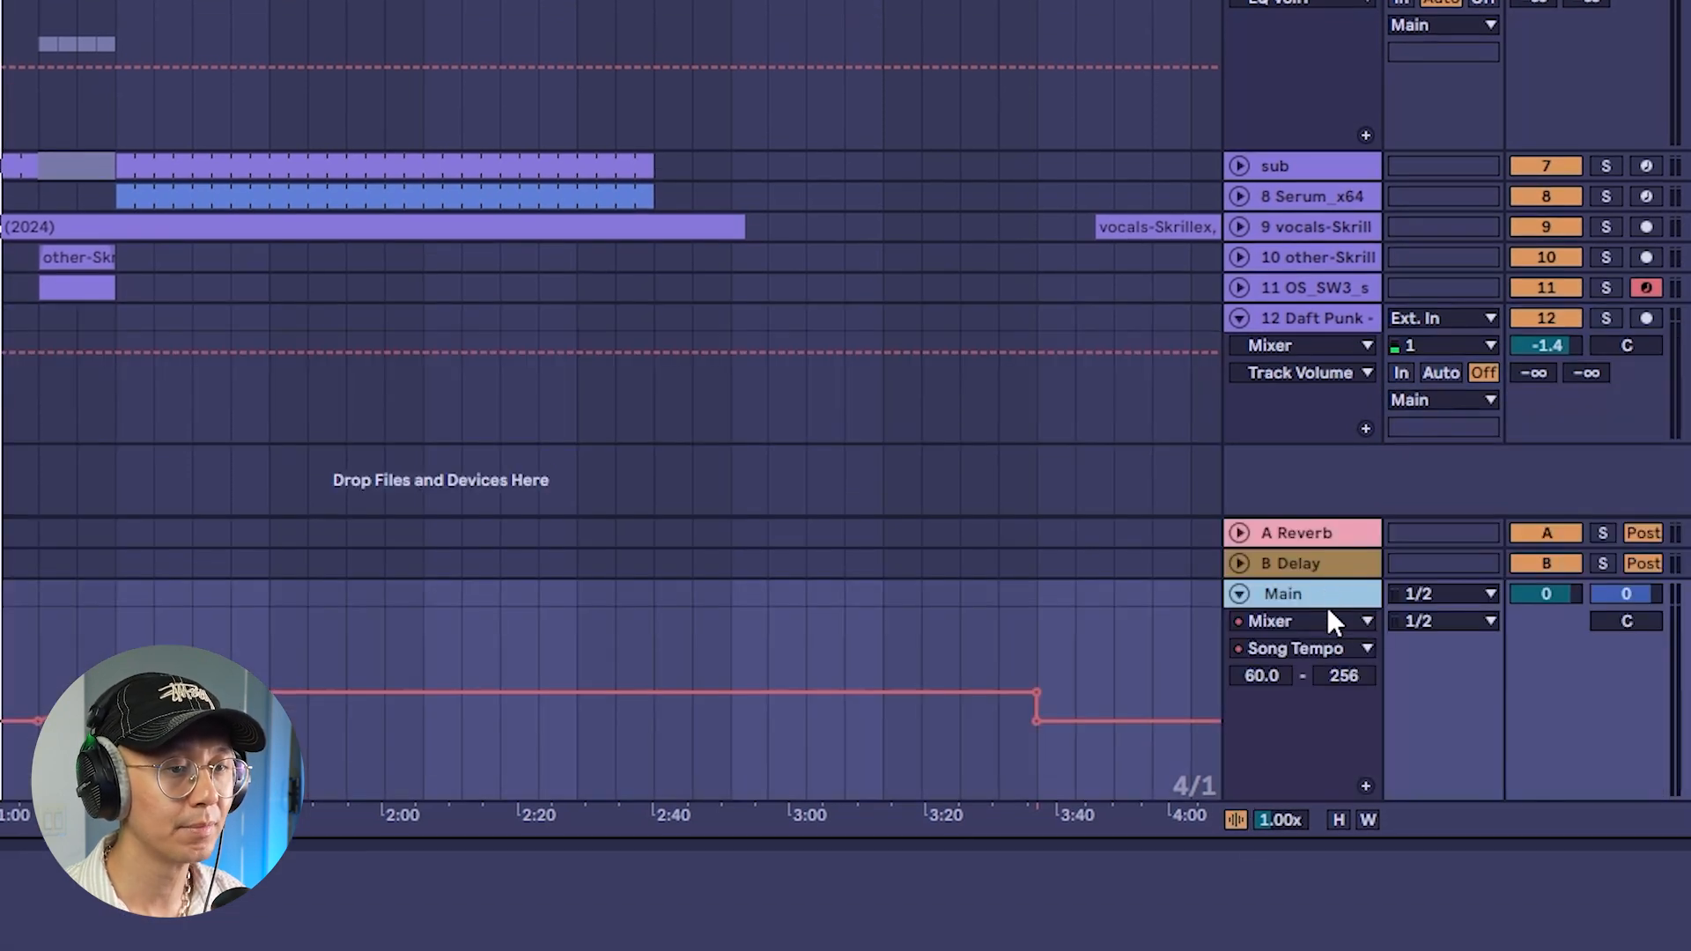
pyautogui.click(1340, 648)
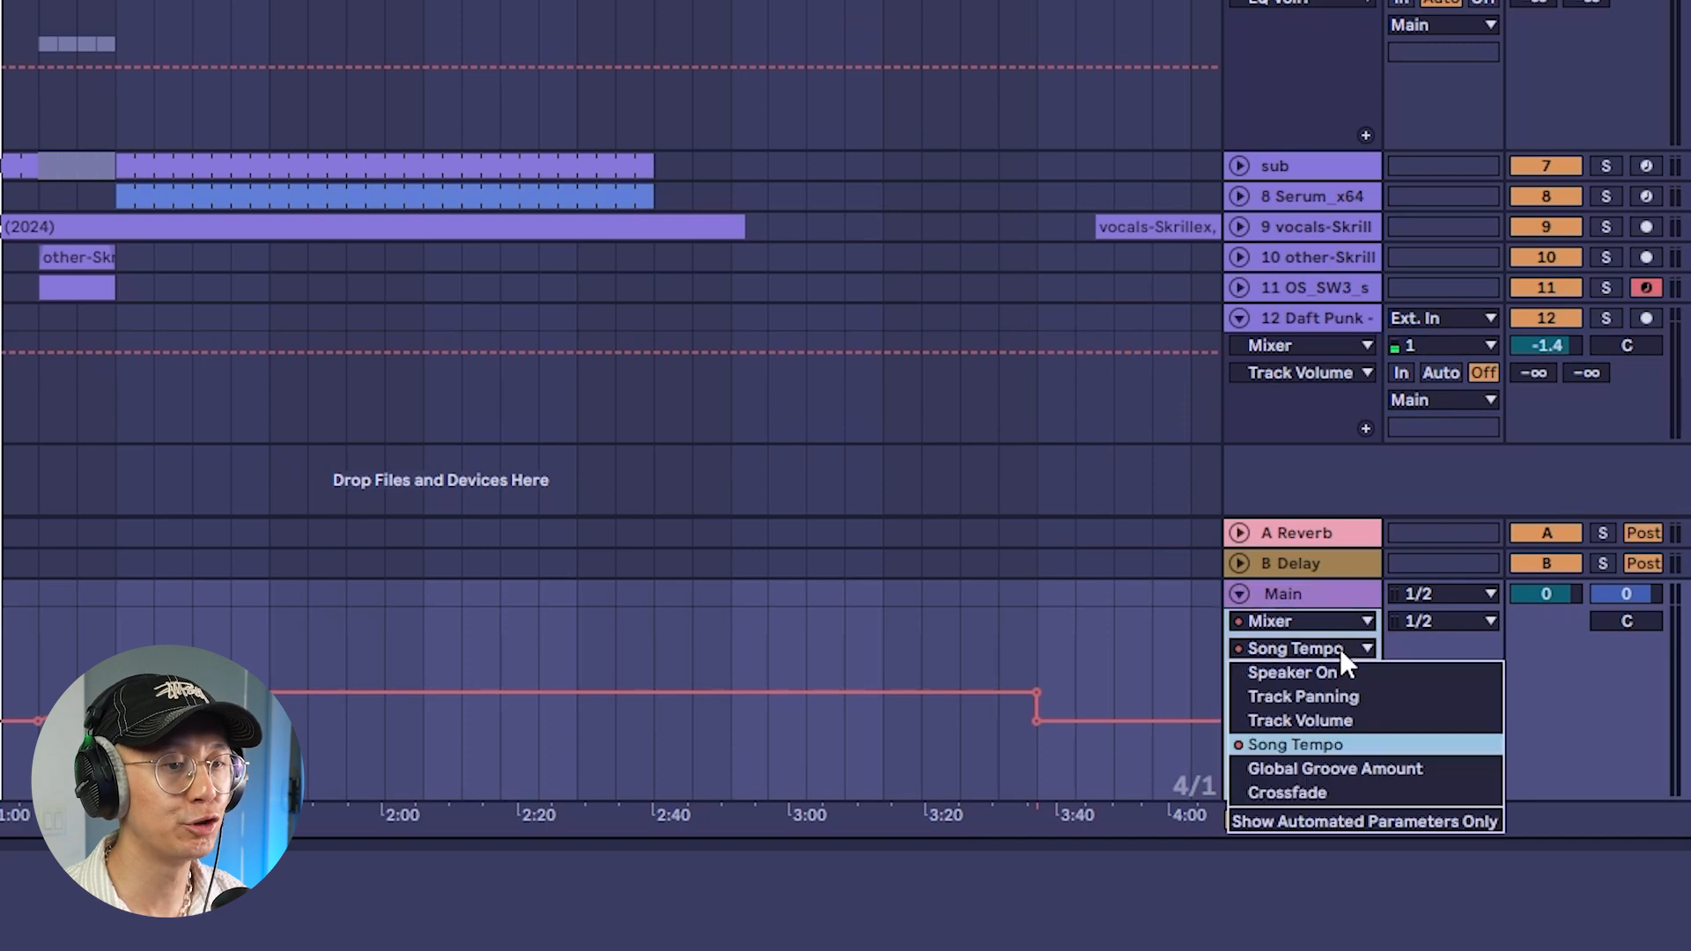
pyautogui.click(1324, 744)
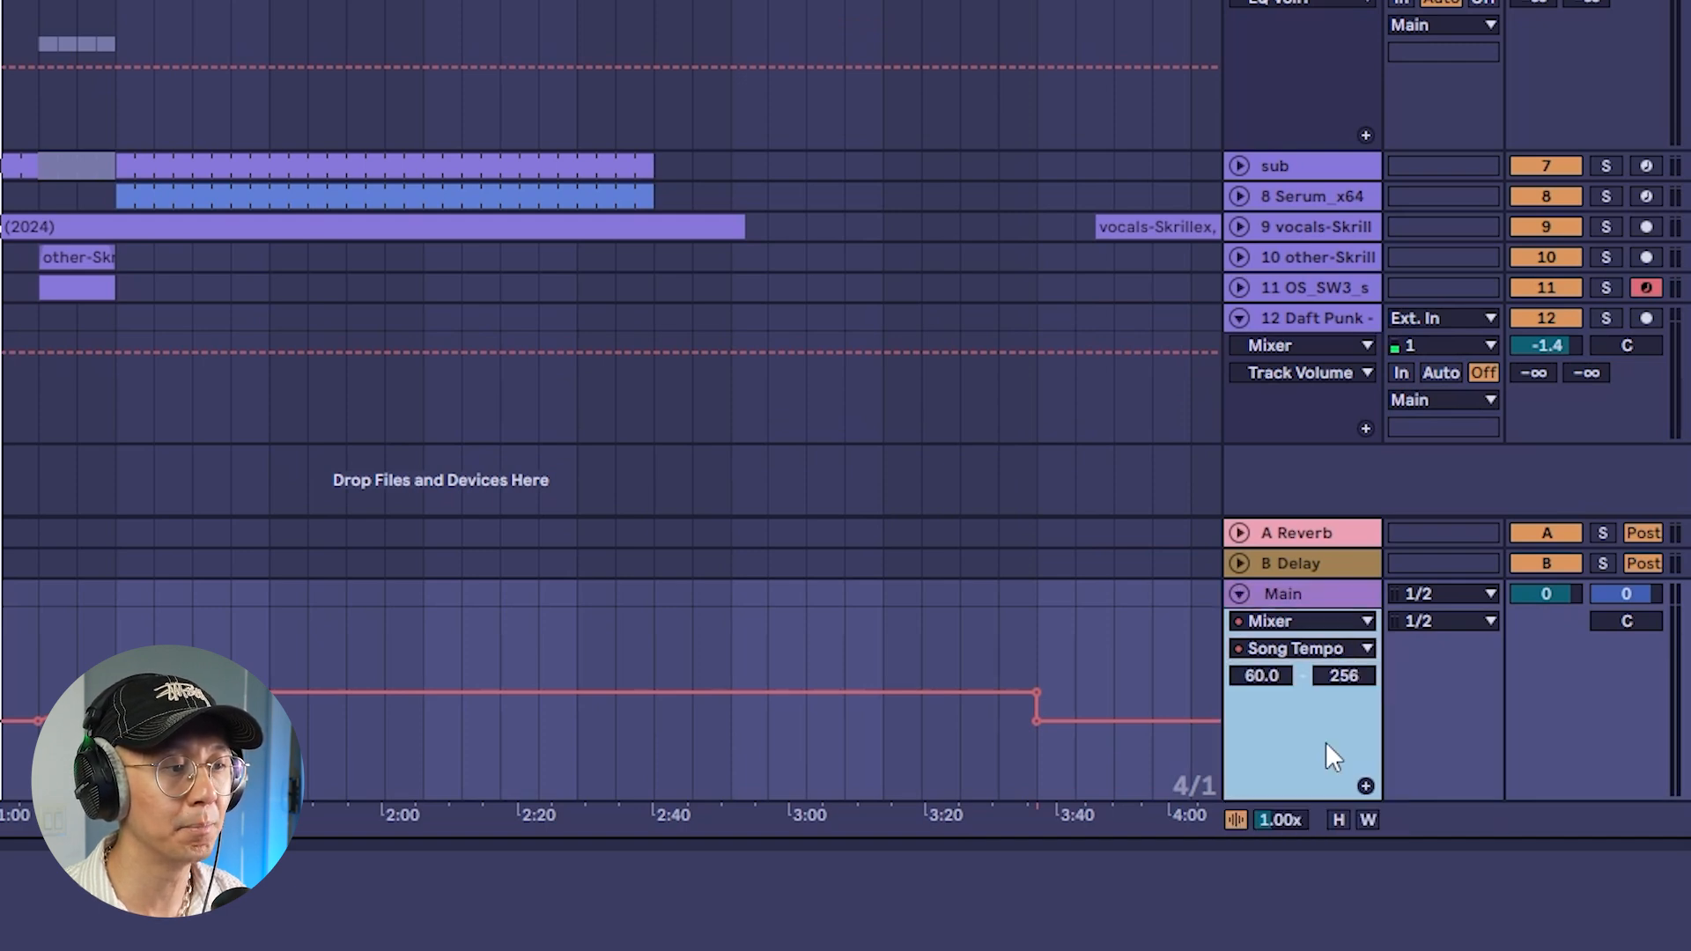
# Raise the Song Tempo breakpoint at bar 49 and set it to 174 BPM, ramping up from bar 41.
pyautogui.moveTo(39, 723)
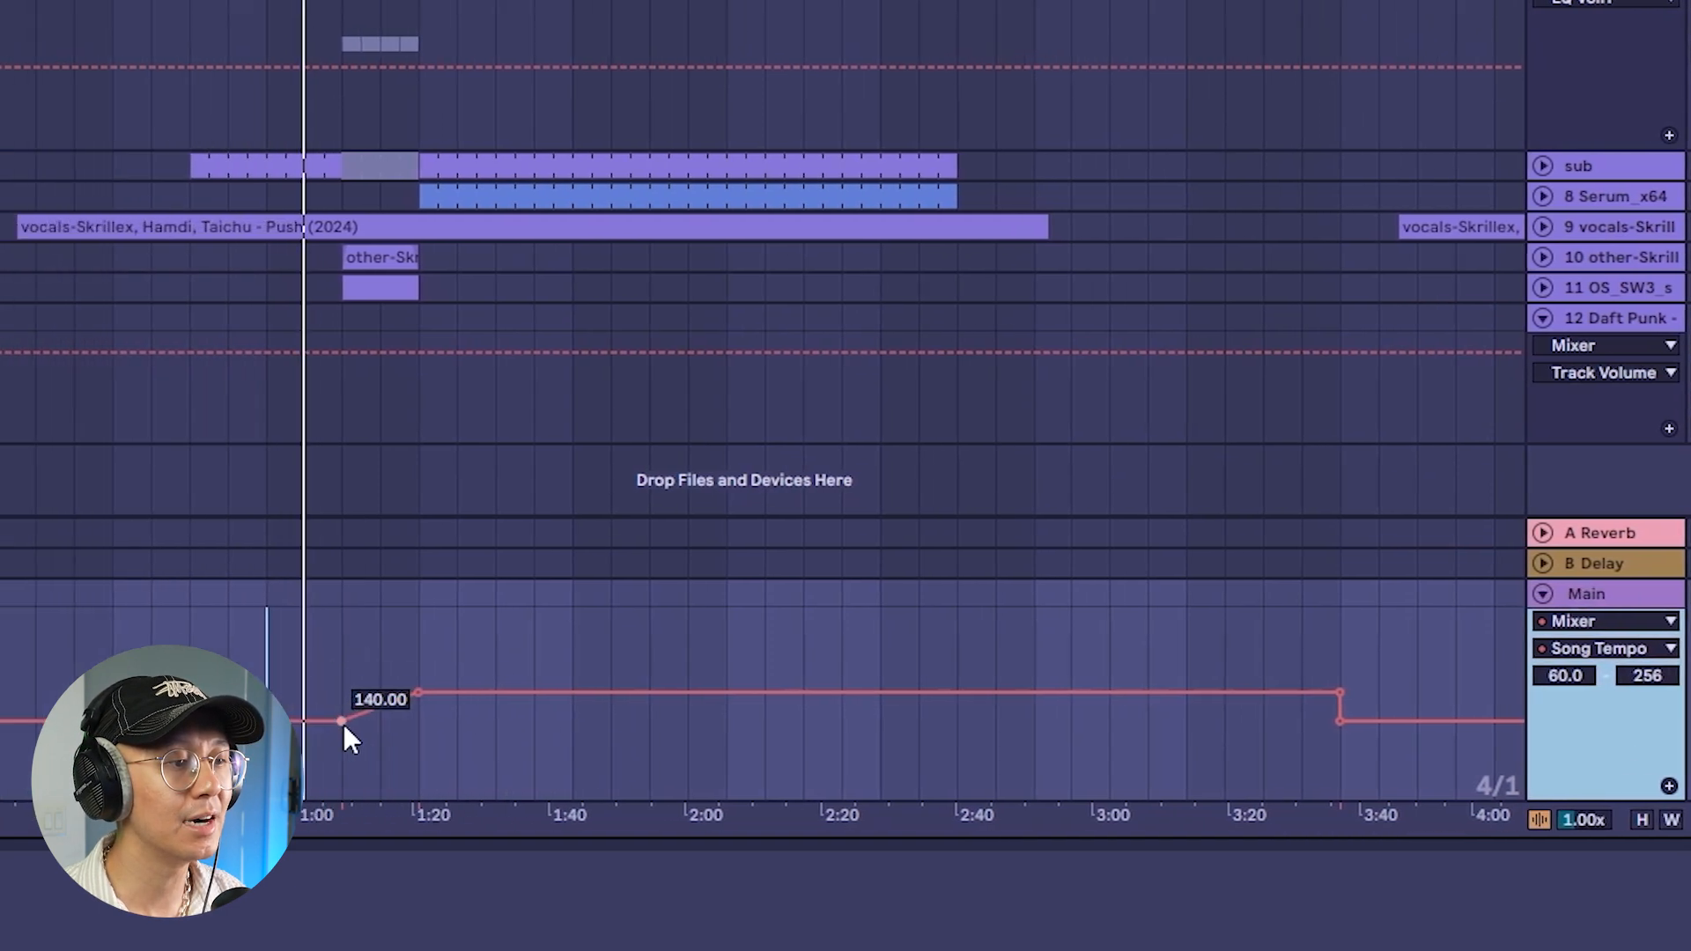
pyautogui.click(352, 760)
pyautogui.moveTo(729, 7)
pyautogui.mouseDown()
pyautogui.moveTo(729, 79)
pyautogui.moveTo(824, 128)
pyautogui.mouseUp()
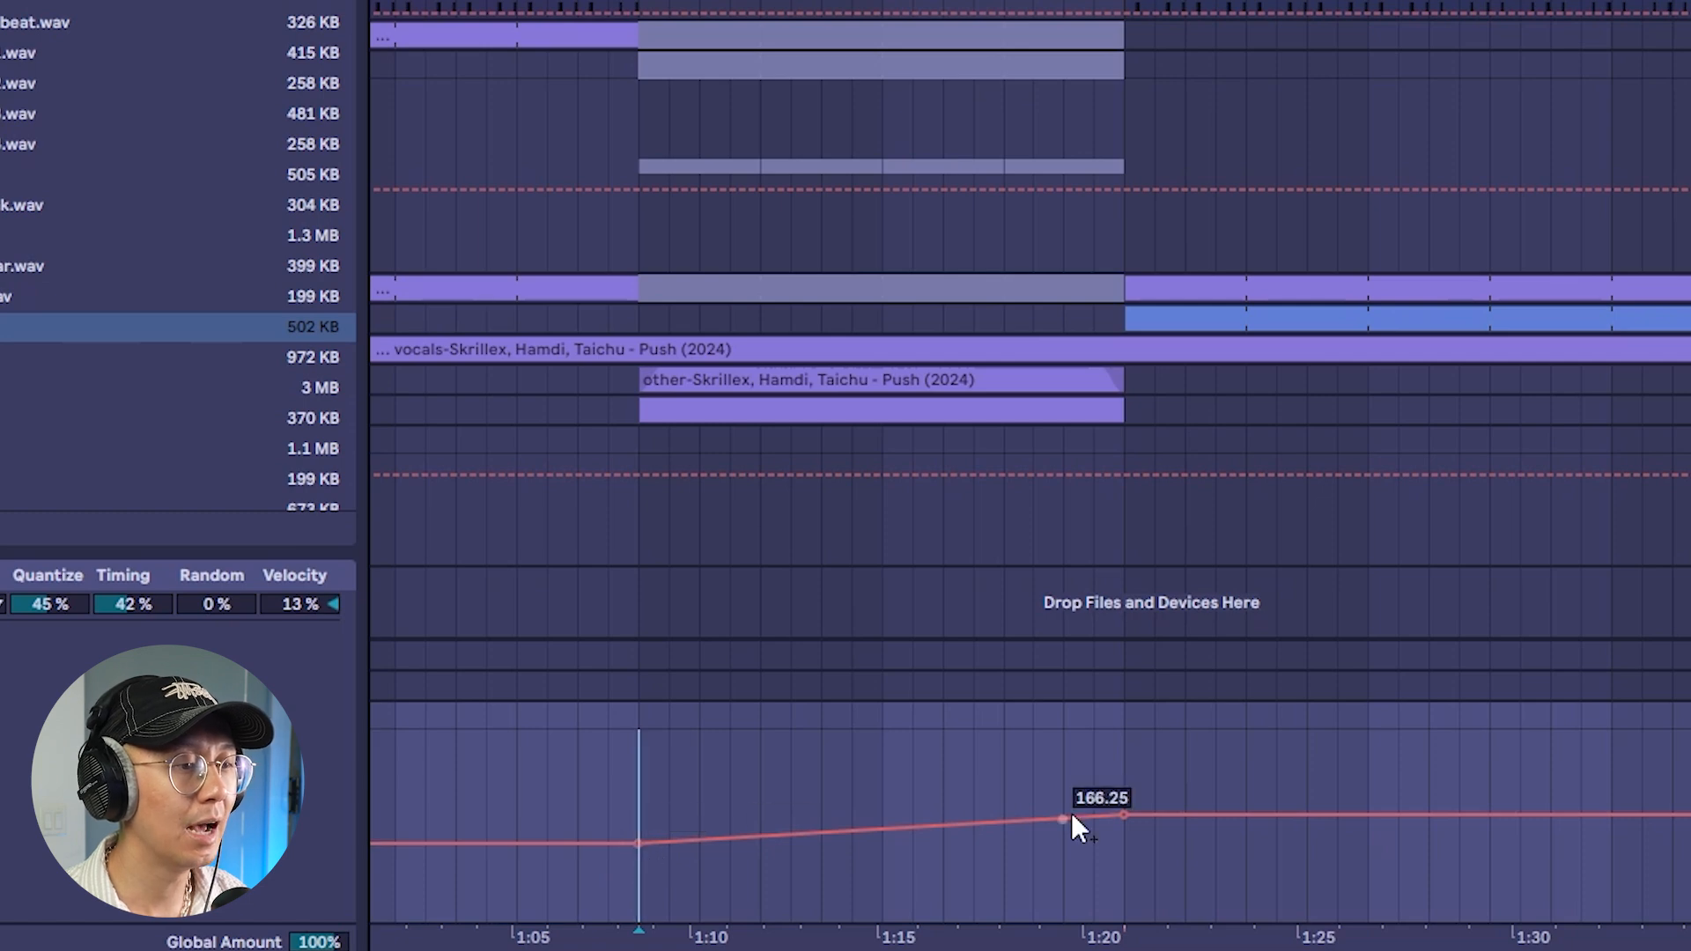
pyautogui.click(1124, 815)
pyautogui.moveTo(1126, 843); pyautogui.dragTo(1124, 790)
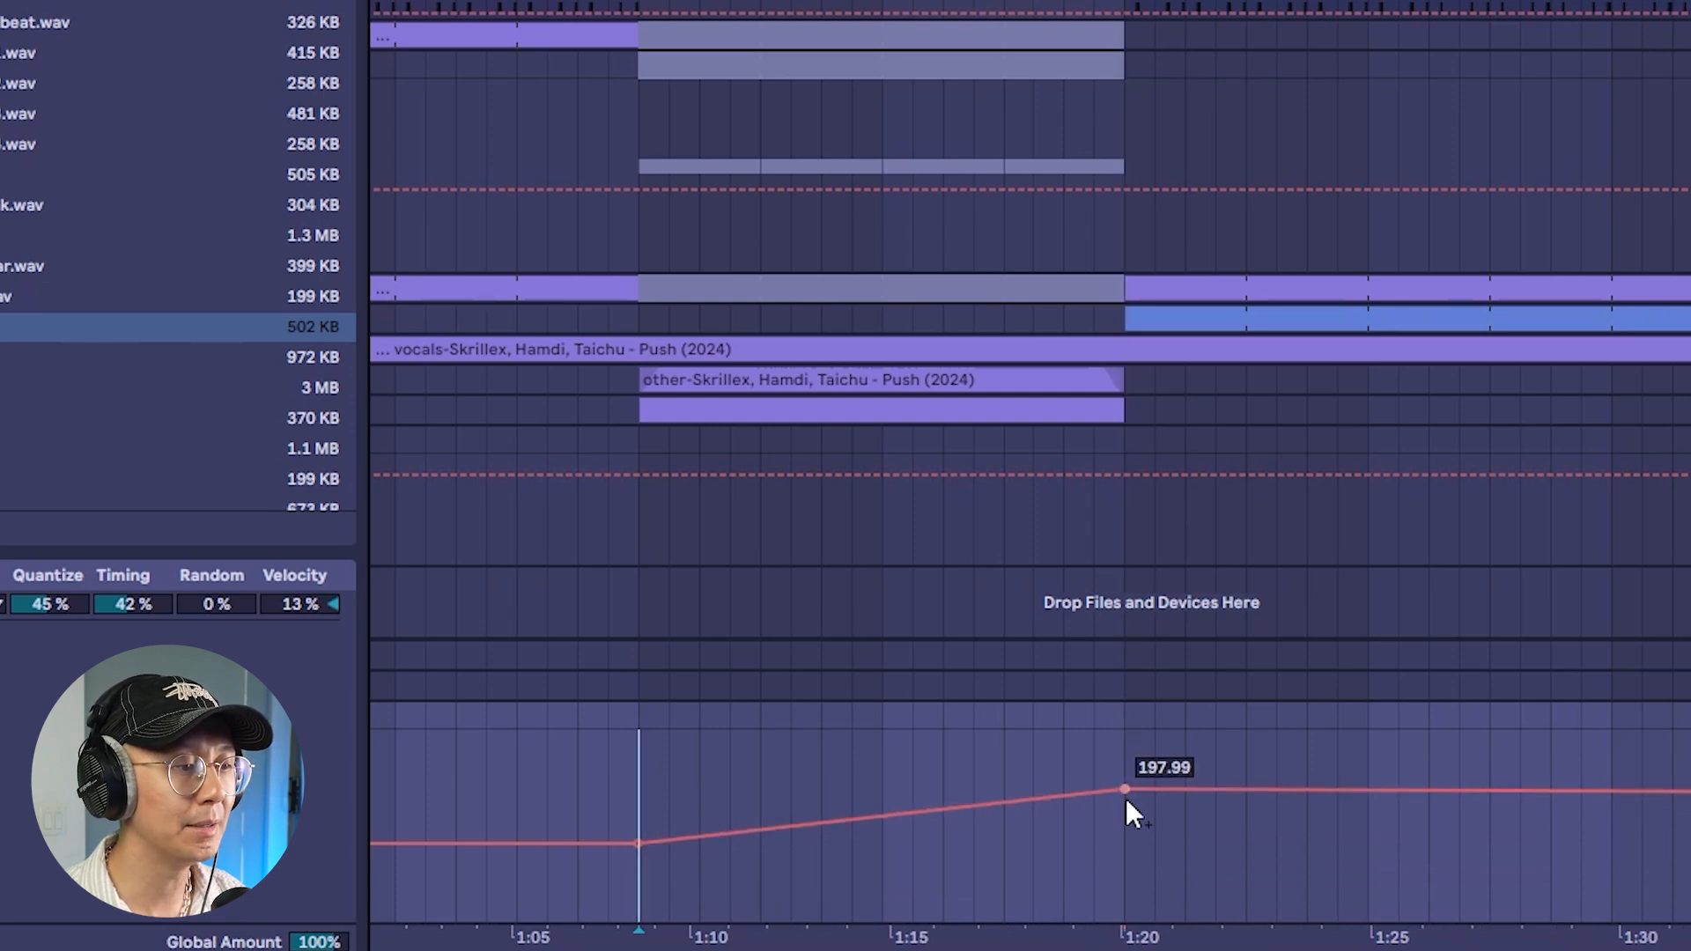
pyautogui.rightClick(1124, 789)
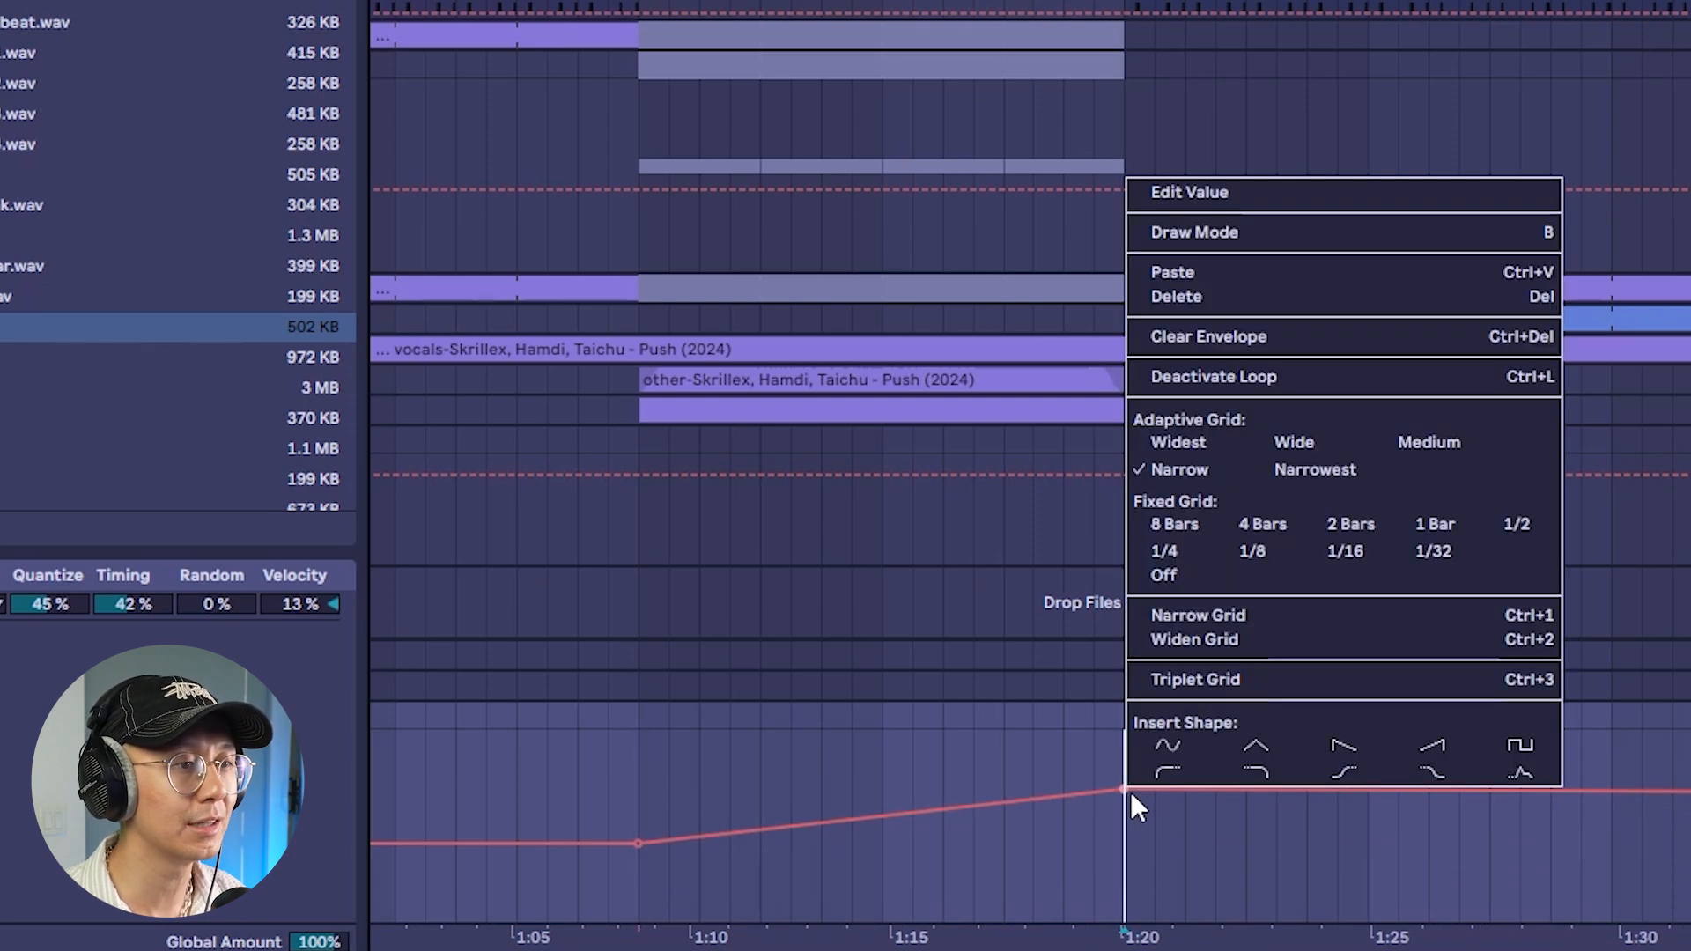
pyautogui.click(1191, 194)
pyautogui.write('1')
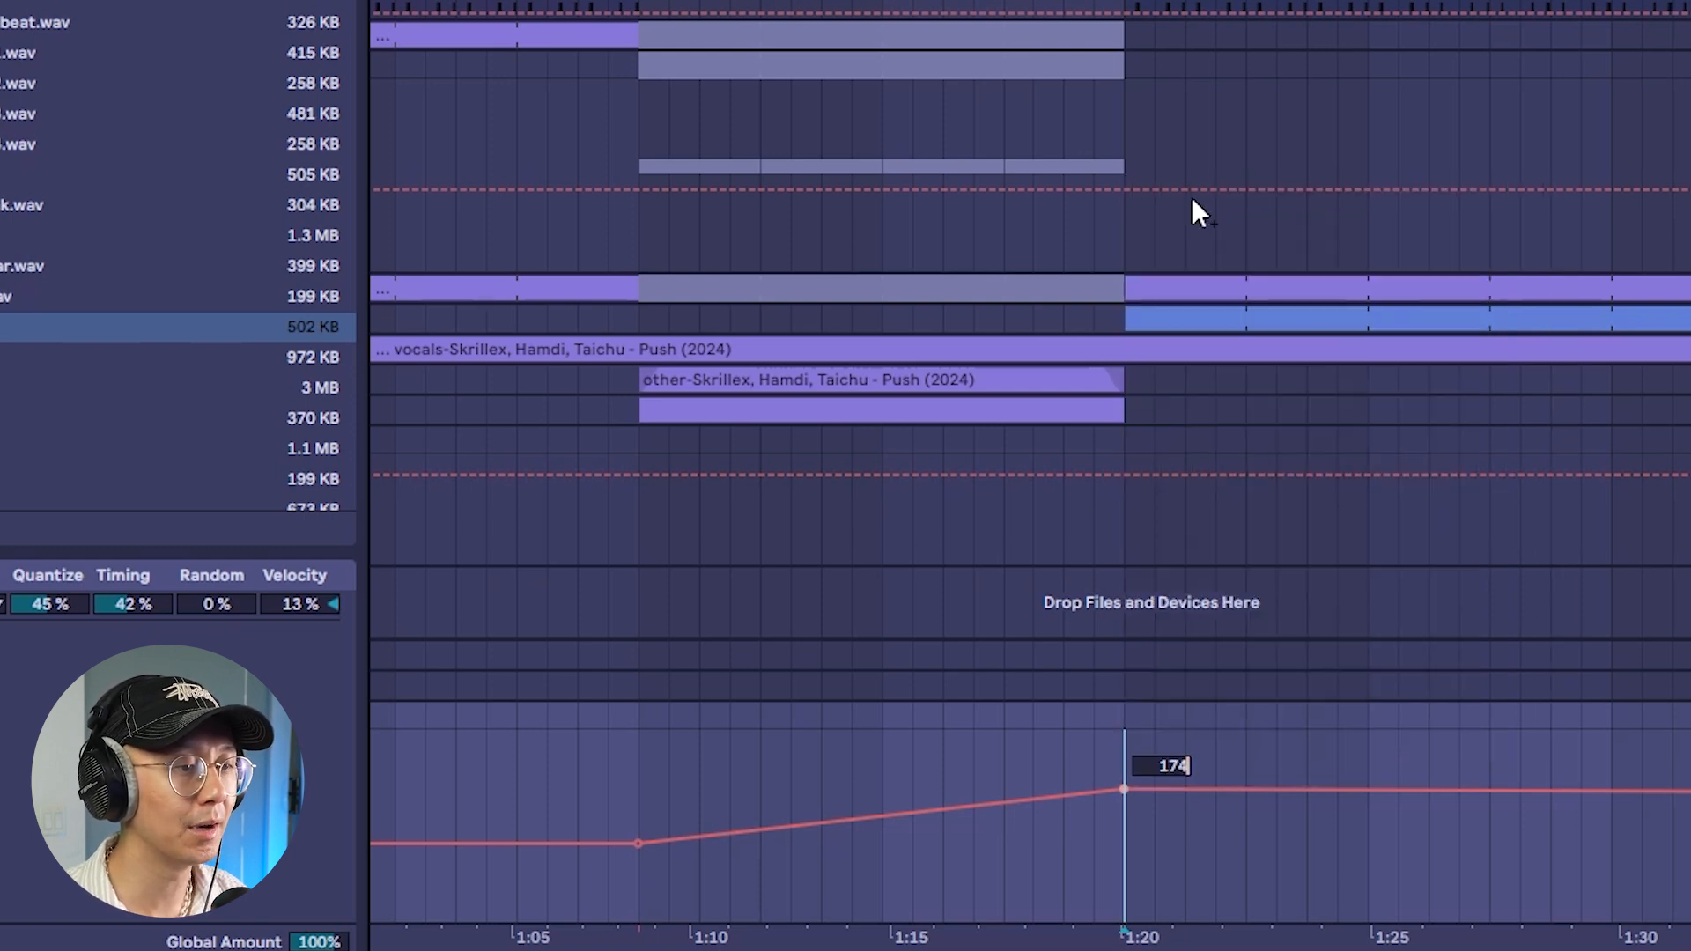
pyautogui.write('74')
pyautogui.press('Return')
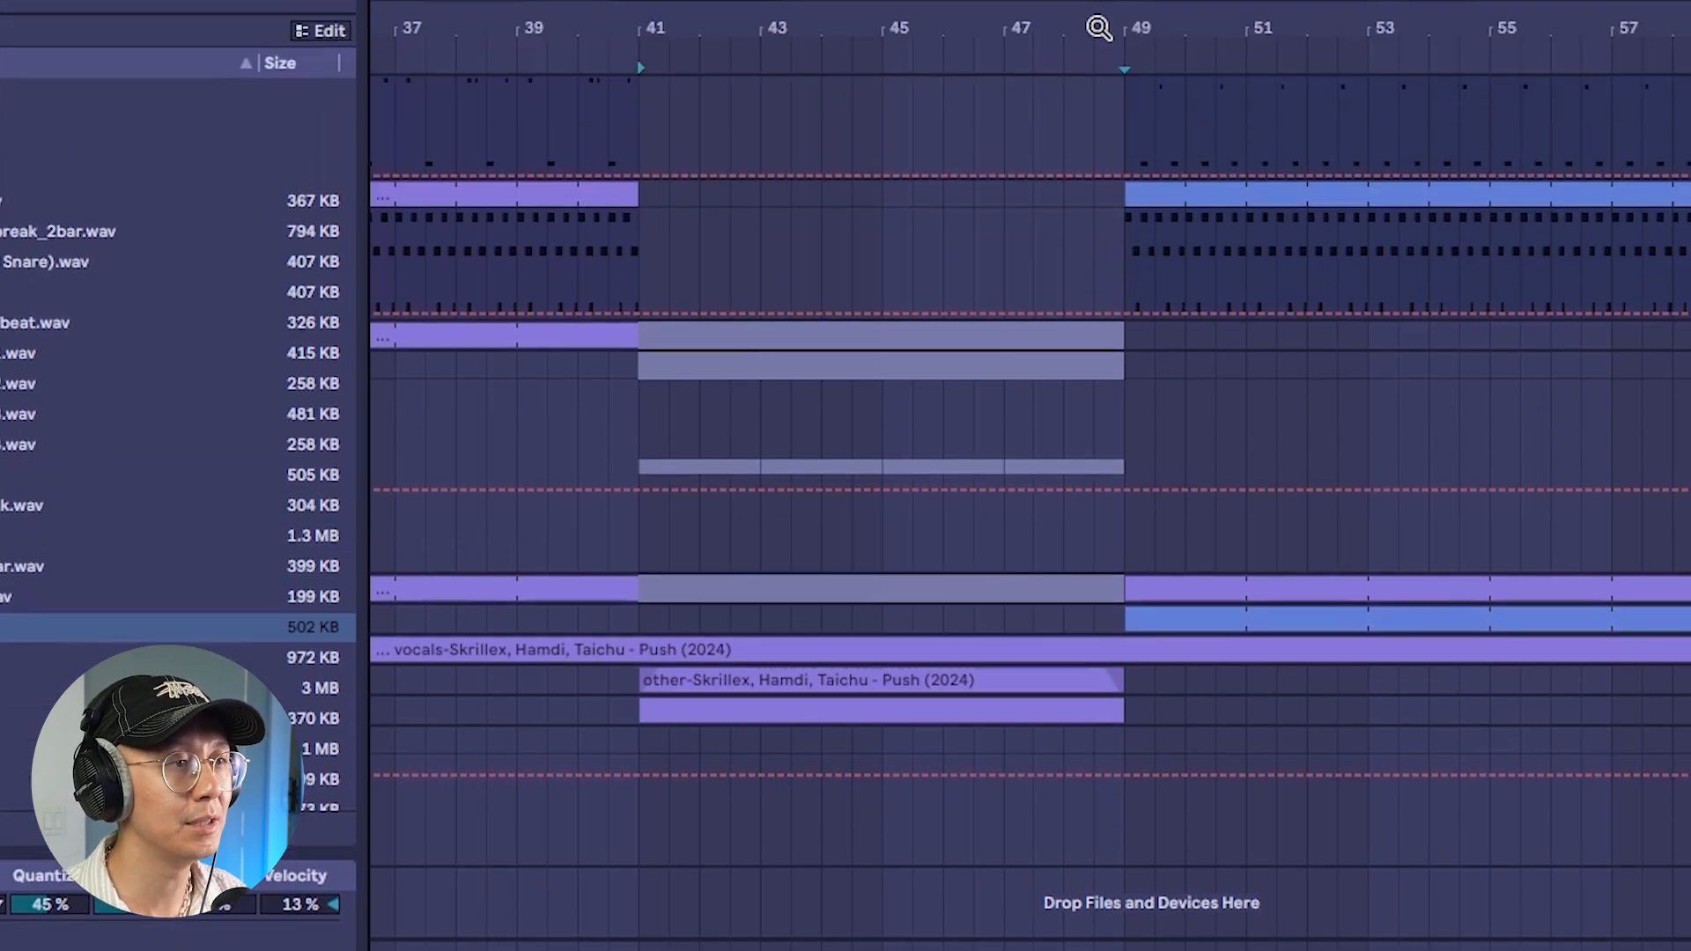
# Play the arrangement from bar 37 through the tempo ramp to hear the transition.
pyautogui.moveTo(1099, 27); pyautogui.dragTo(1099, 7)
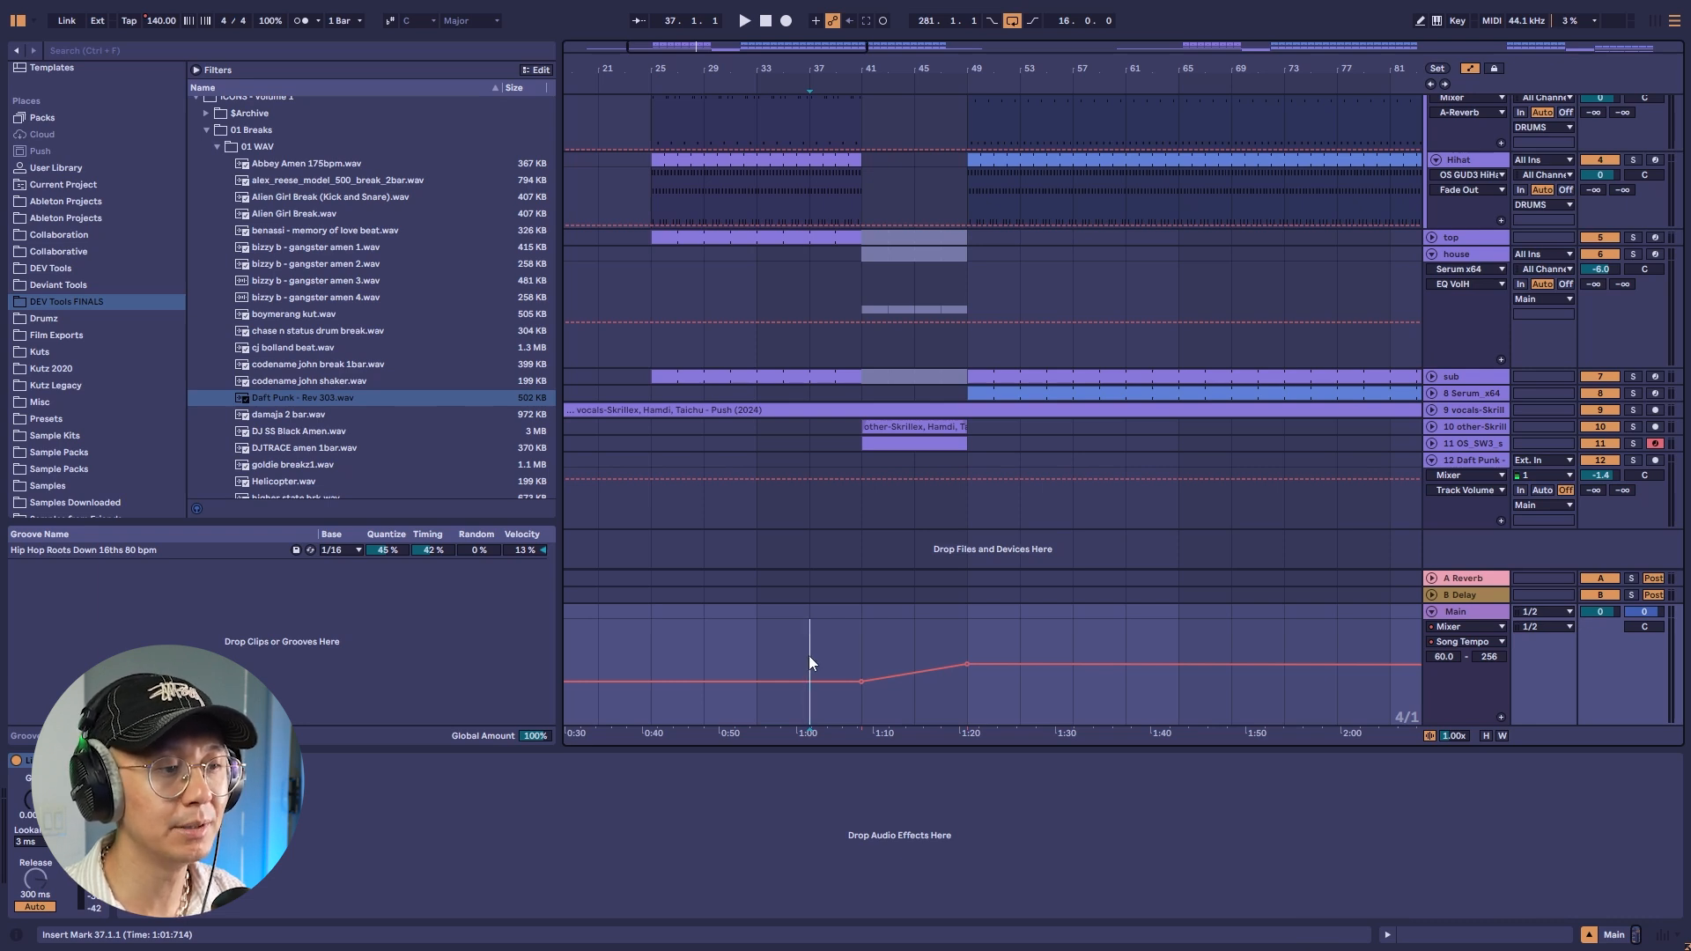
pyautogui.press('space')
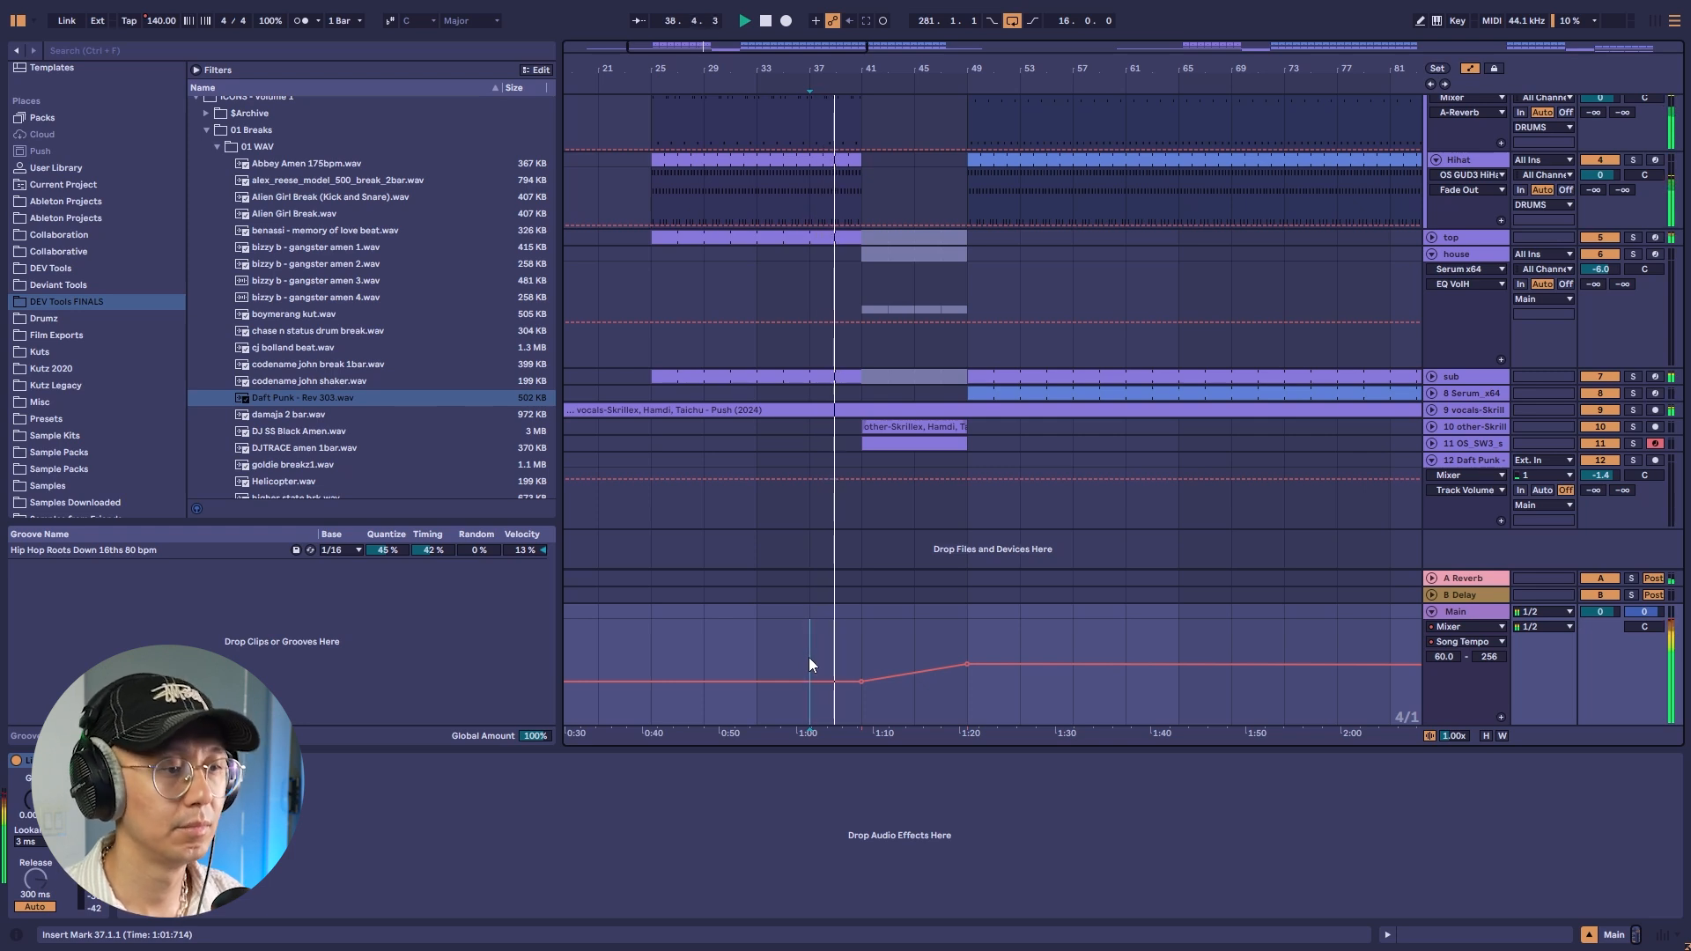
pyautogui.moveTo(928, 68); pyautogui.dragTo(875, 349)
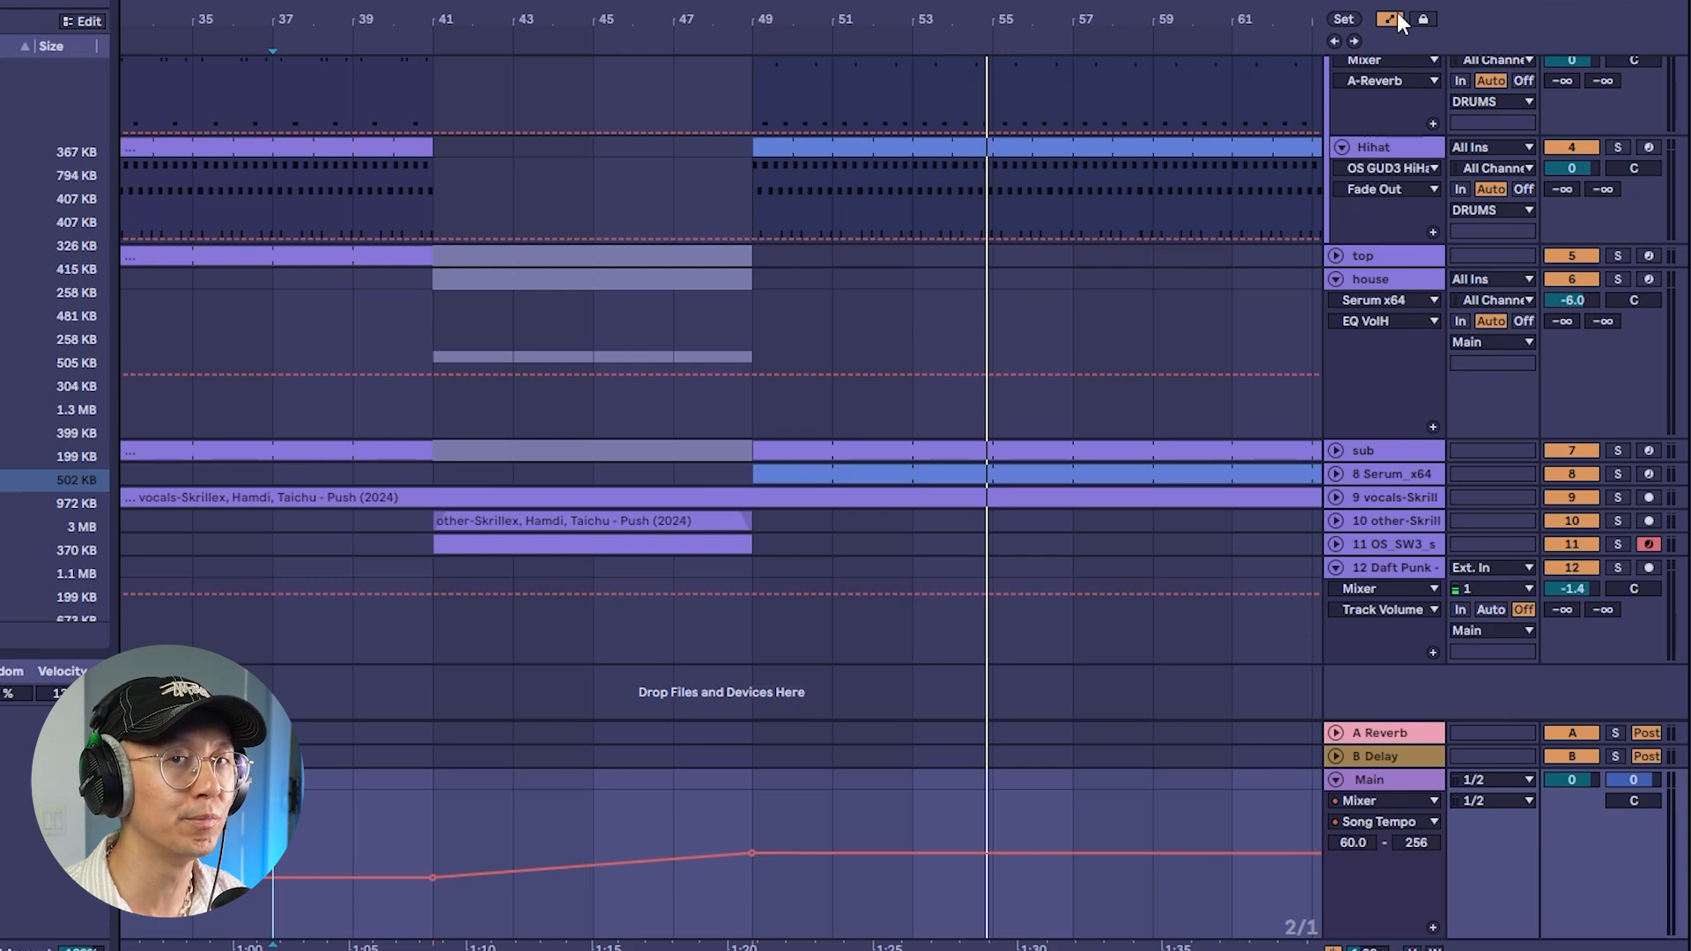
# Examine the clips and Song Tempo breakpoints of the second transition, between bars 185 and 193.
pyautogui.click(1396, 15)
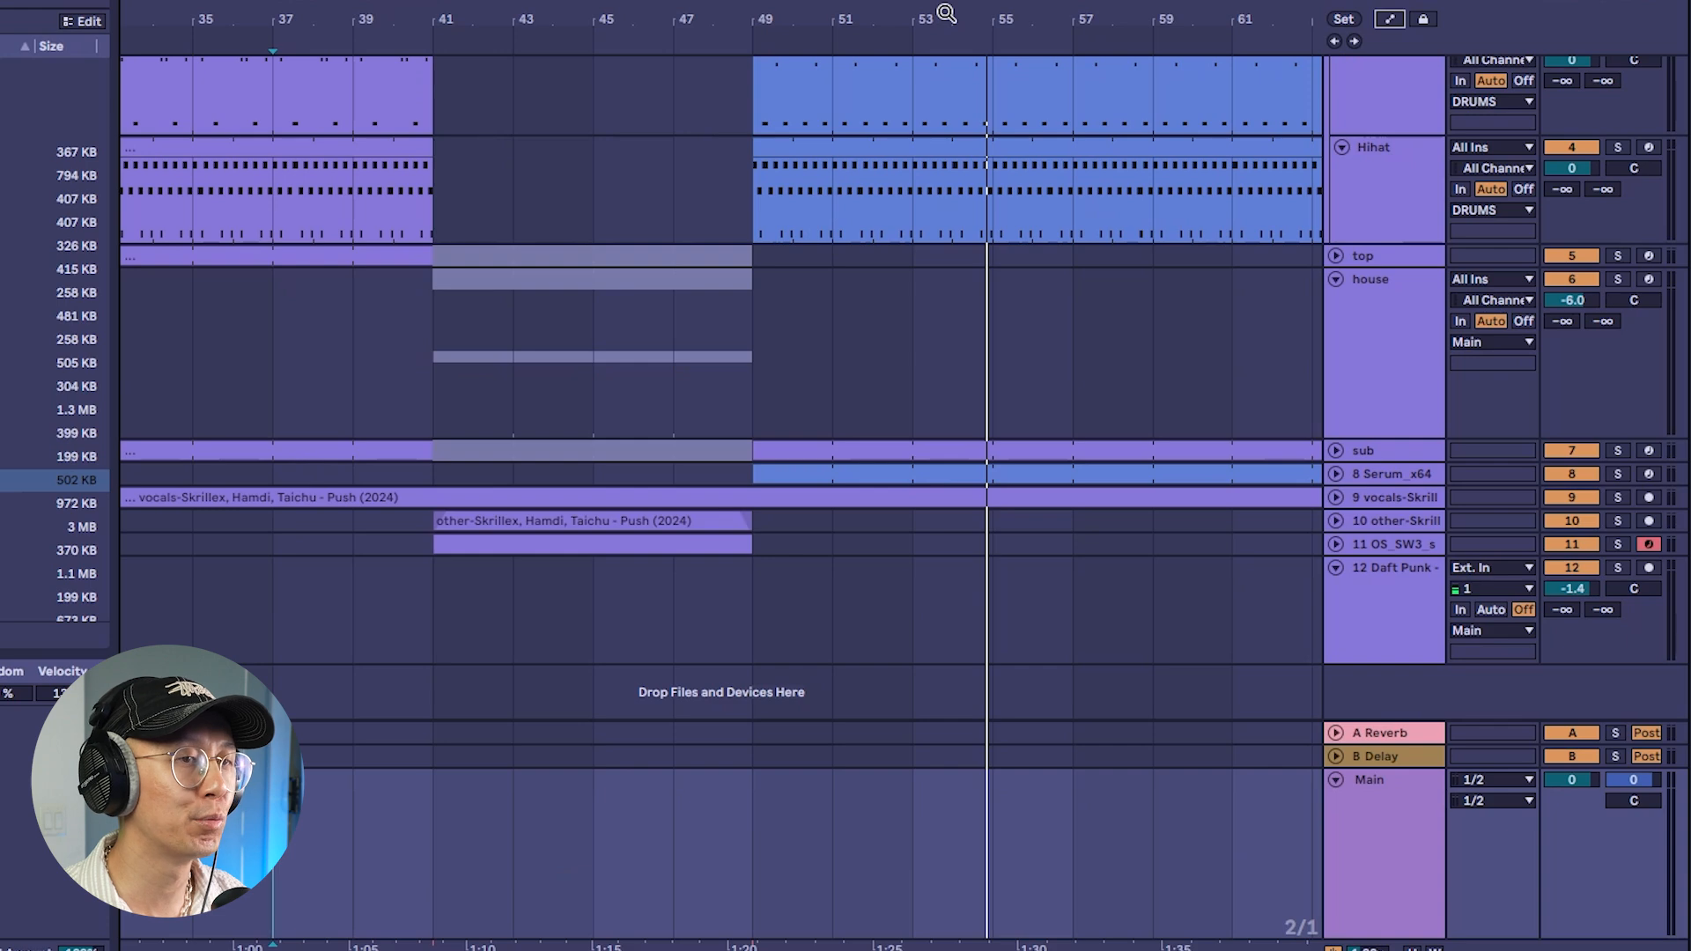
pyautogui.moveTo(946, 13); pyautogui.dragTo(798, 34)
pyautogui.moveTo(1032, 7); pyautogui.dragTo(842, 420)
pyautogui.click(870, 388)
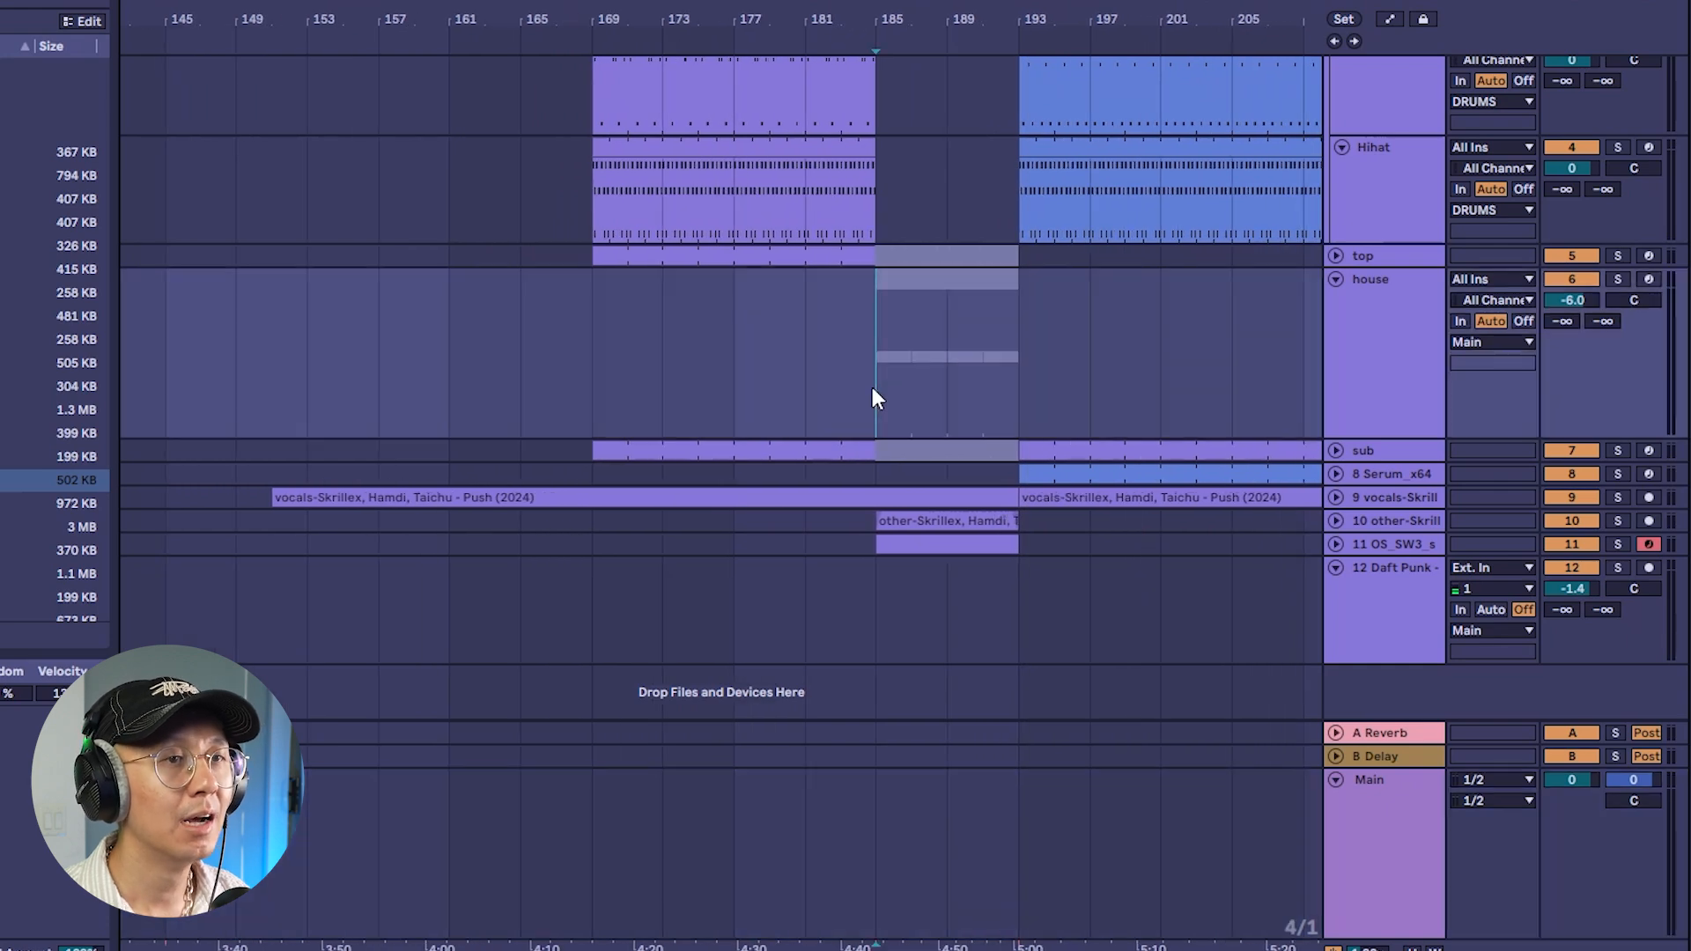
pyautogui.click(1392, 19)
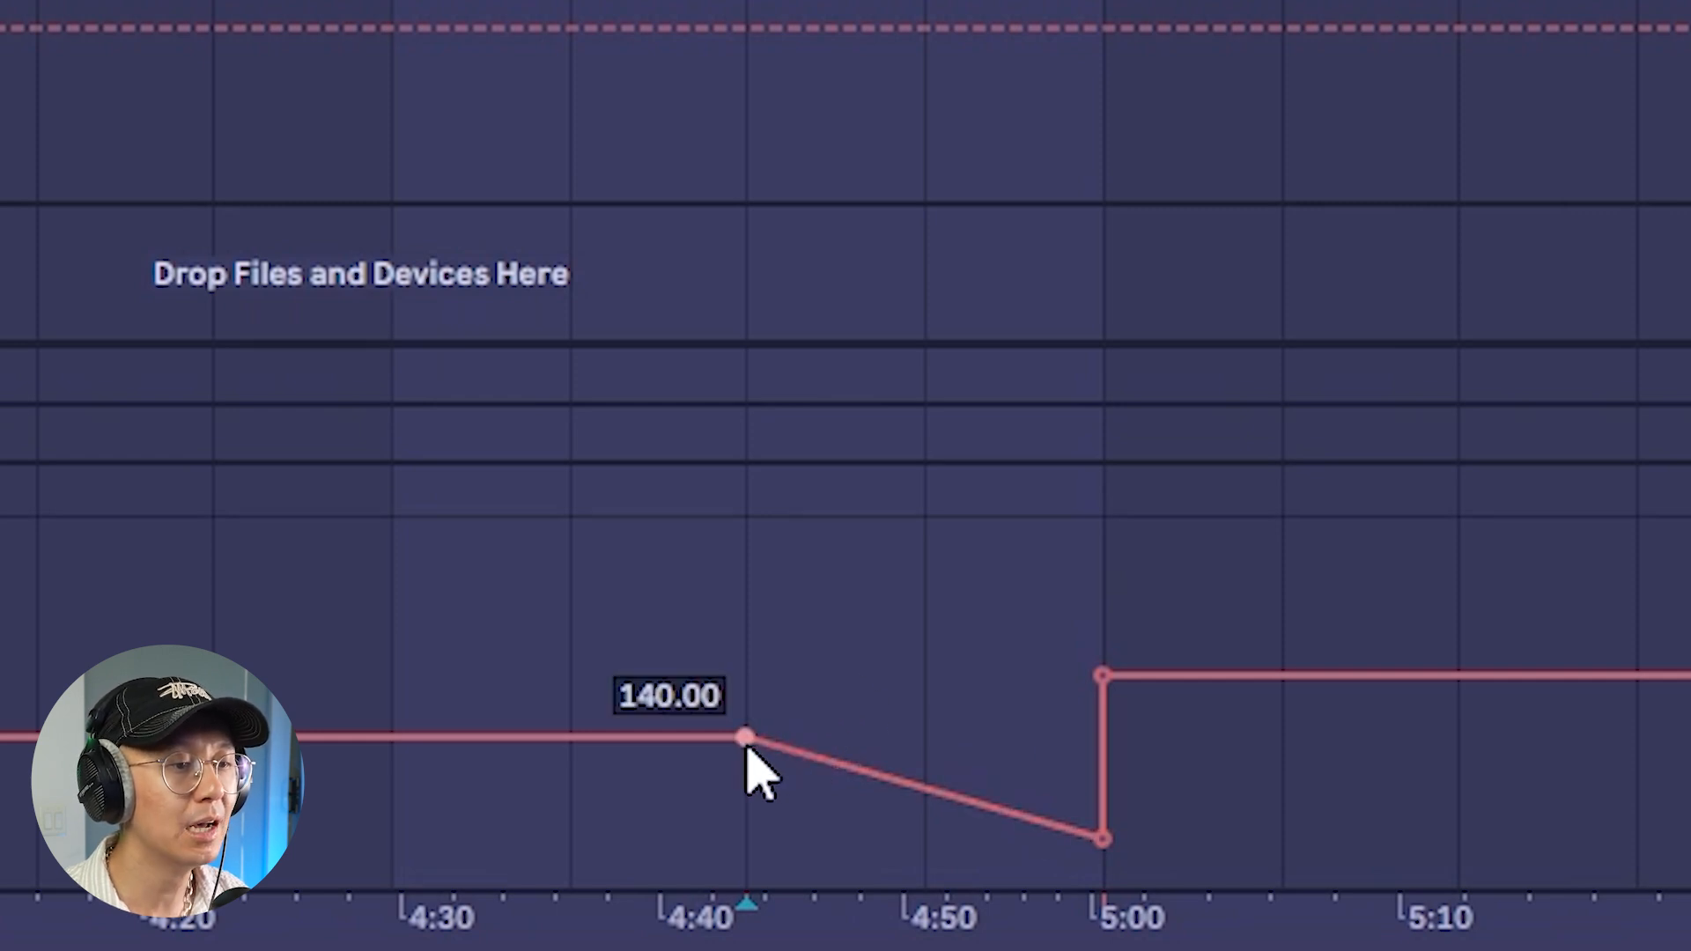
pyautogui.moveTo(1101, 678)
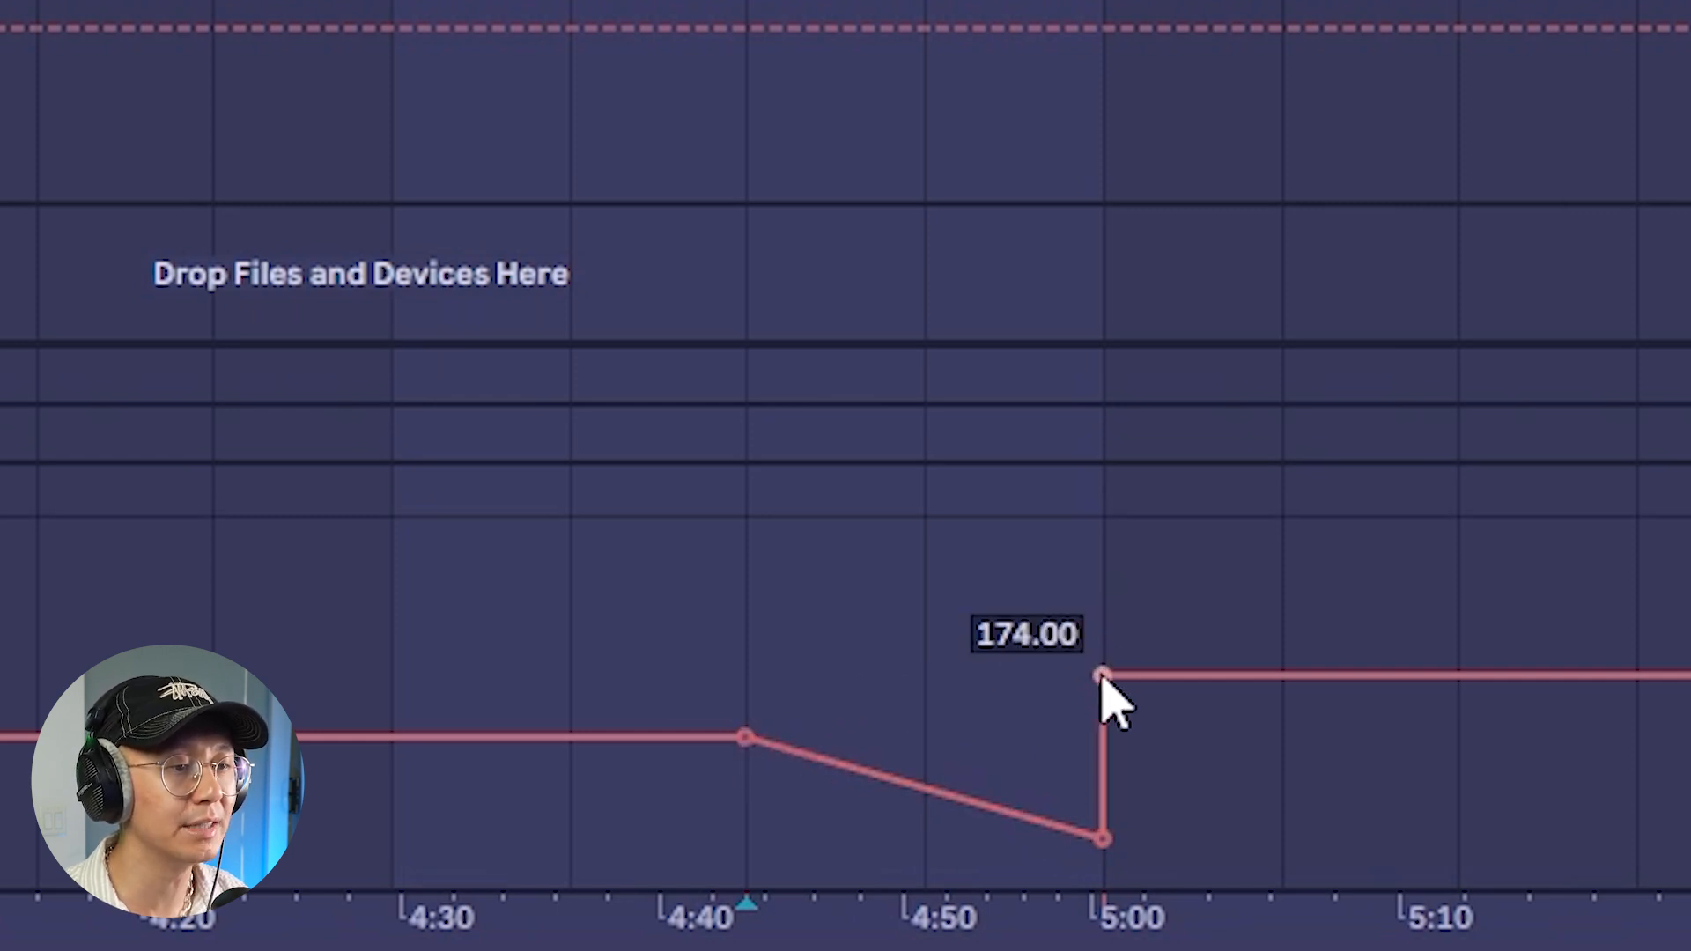
pyautogui.moveTo(745, 736)
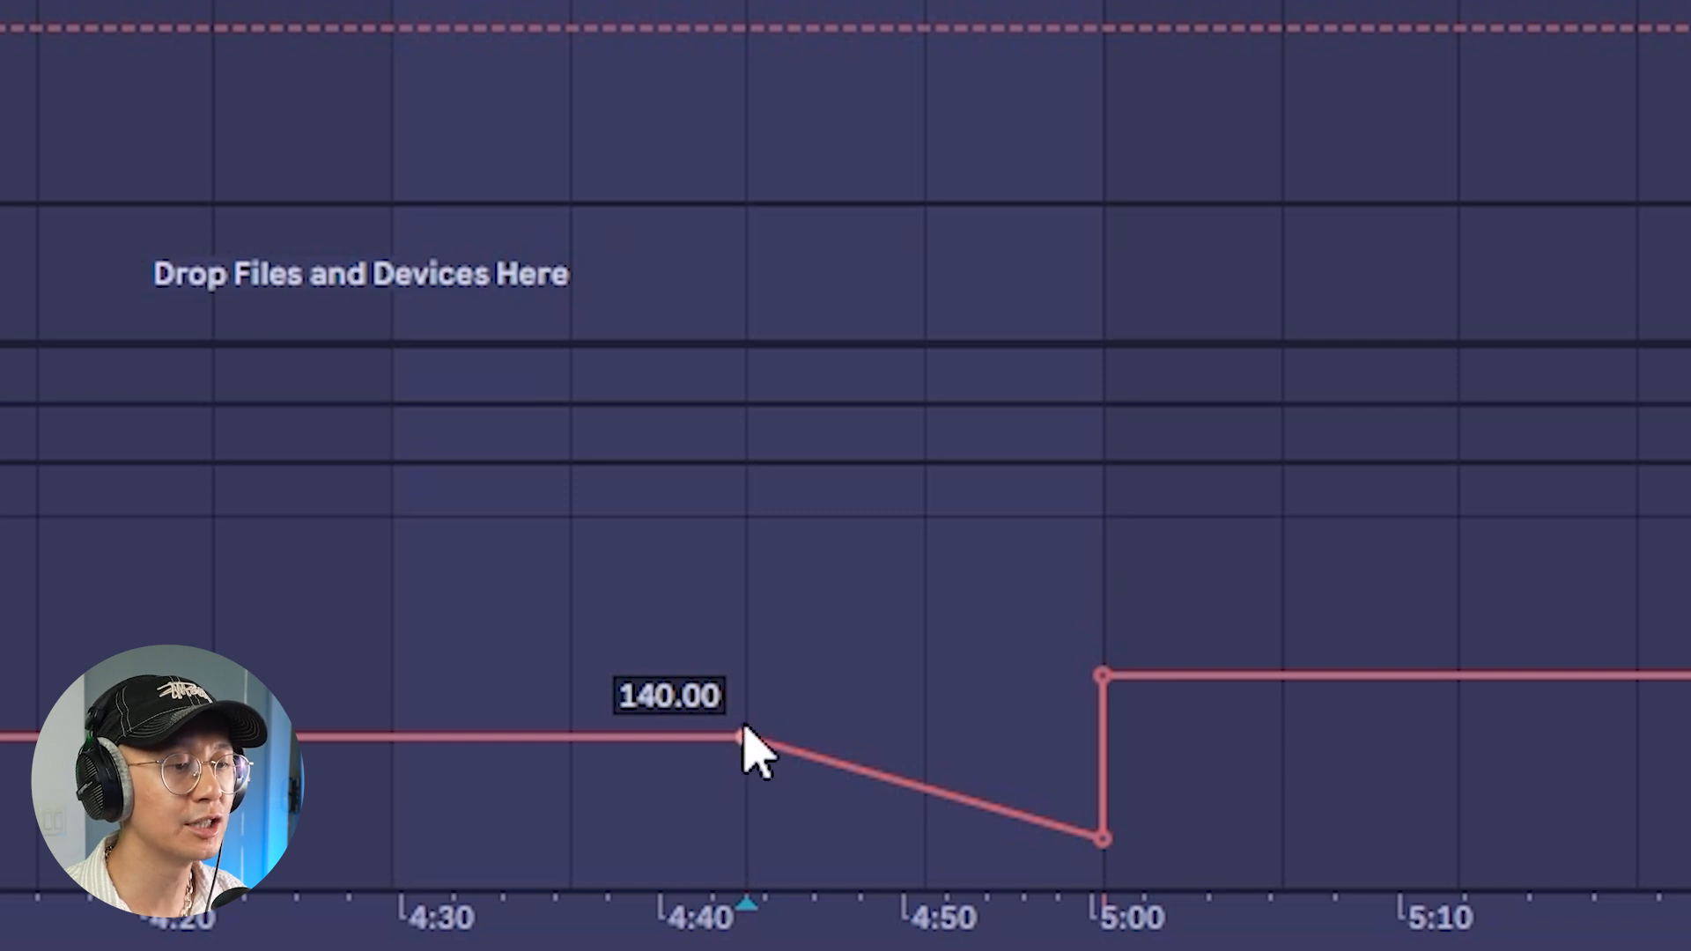
pyautogui.moveTo(1112, 835)
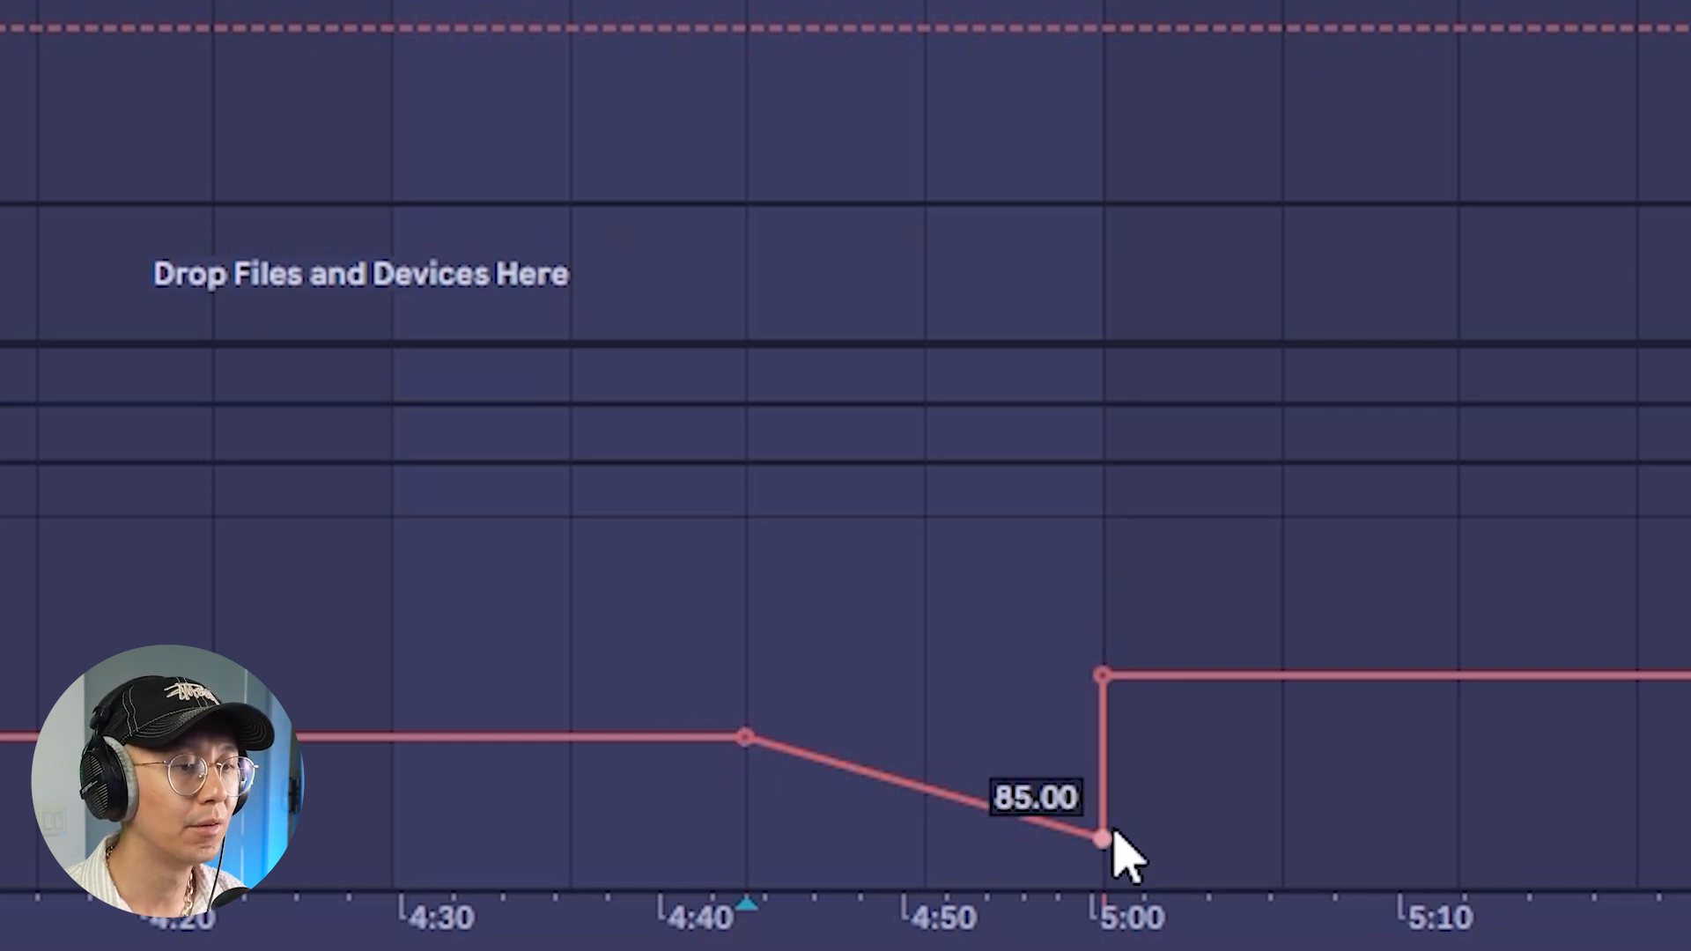
pyautogui.moveTo(797, 730)
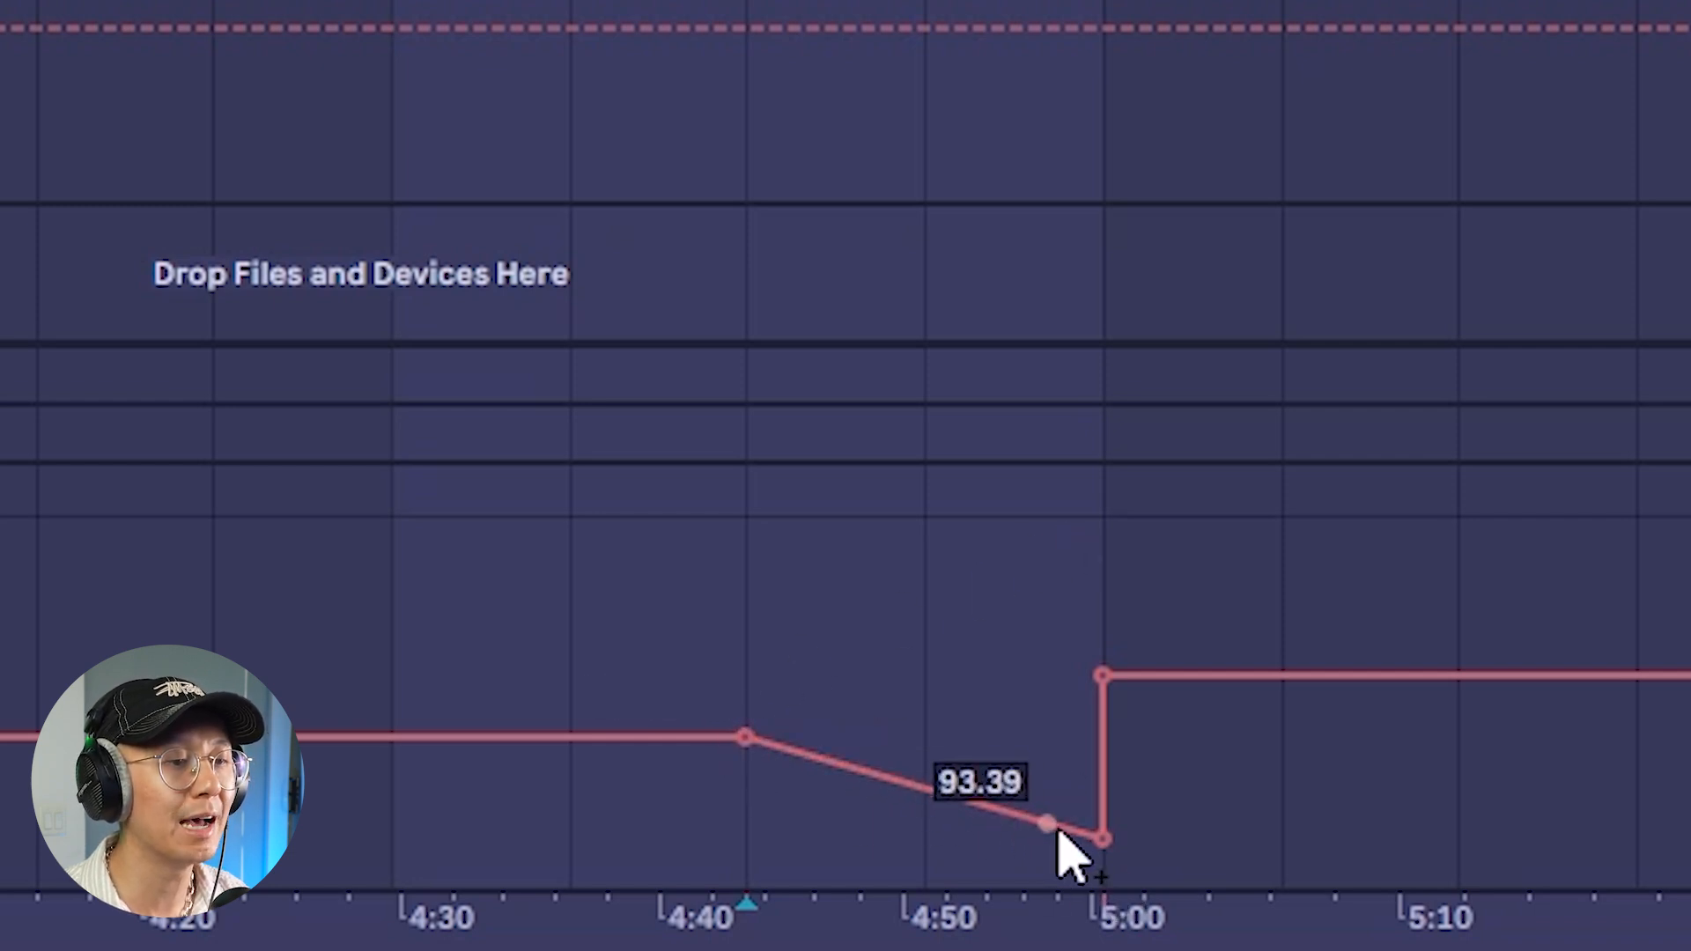
# Set the lower Song Tempo breakpoint at bar 193 to 87 BPM.
pyautogui.rightClick(1105, 835)
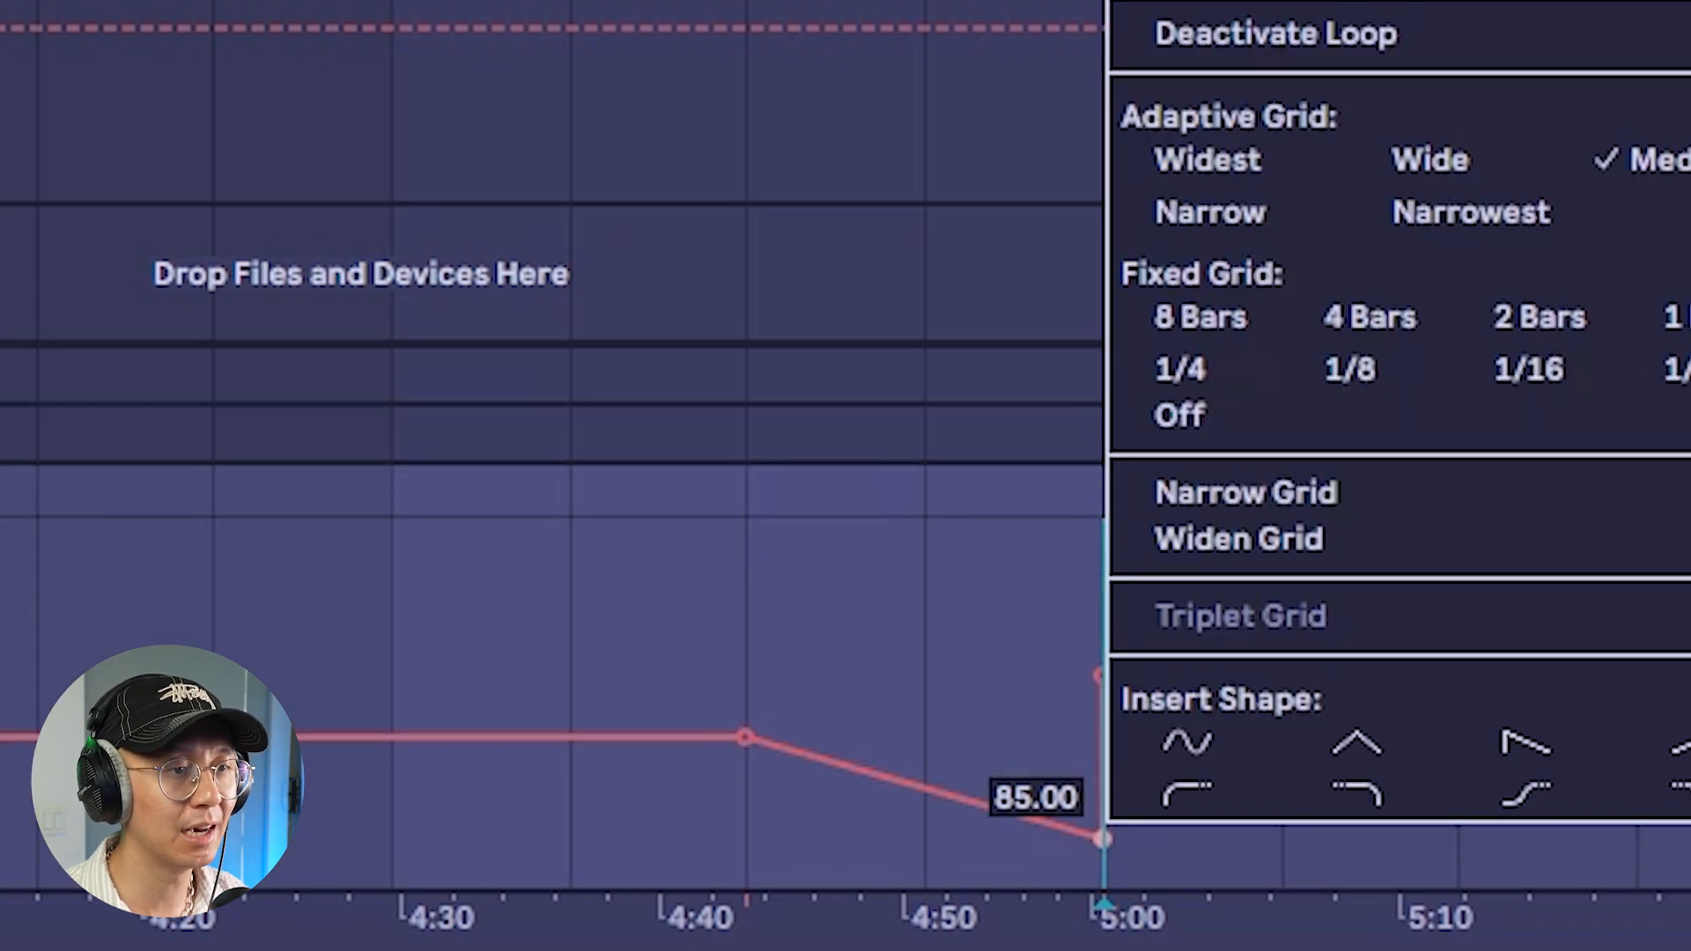
pyautogui.click(1215, 3)
pyautogui.write('87')
pyautogui.press('Return')
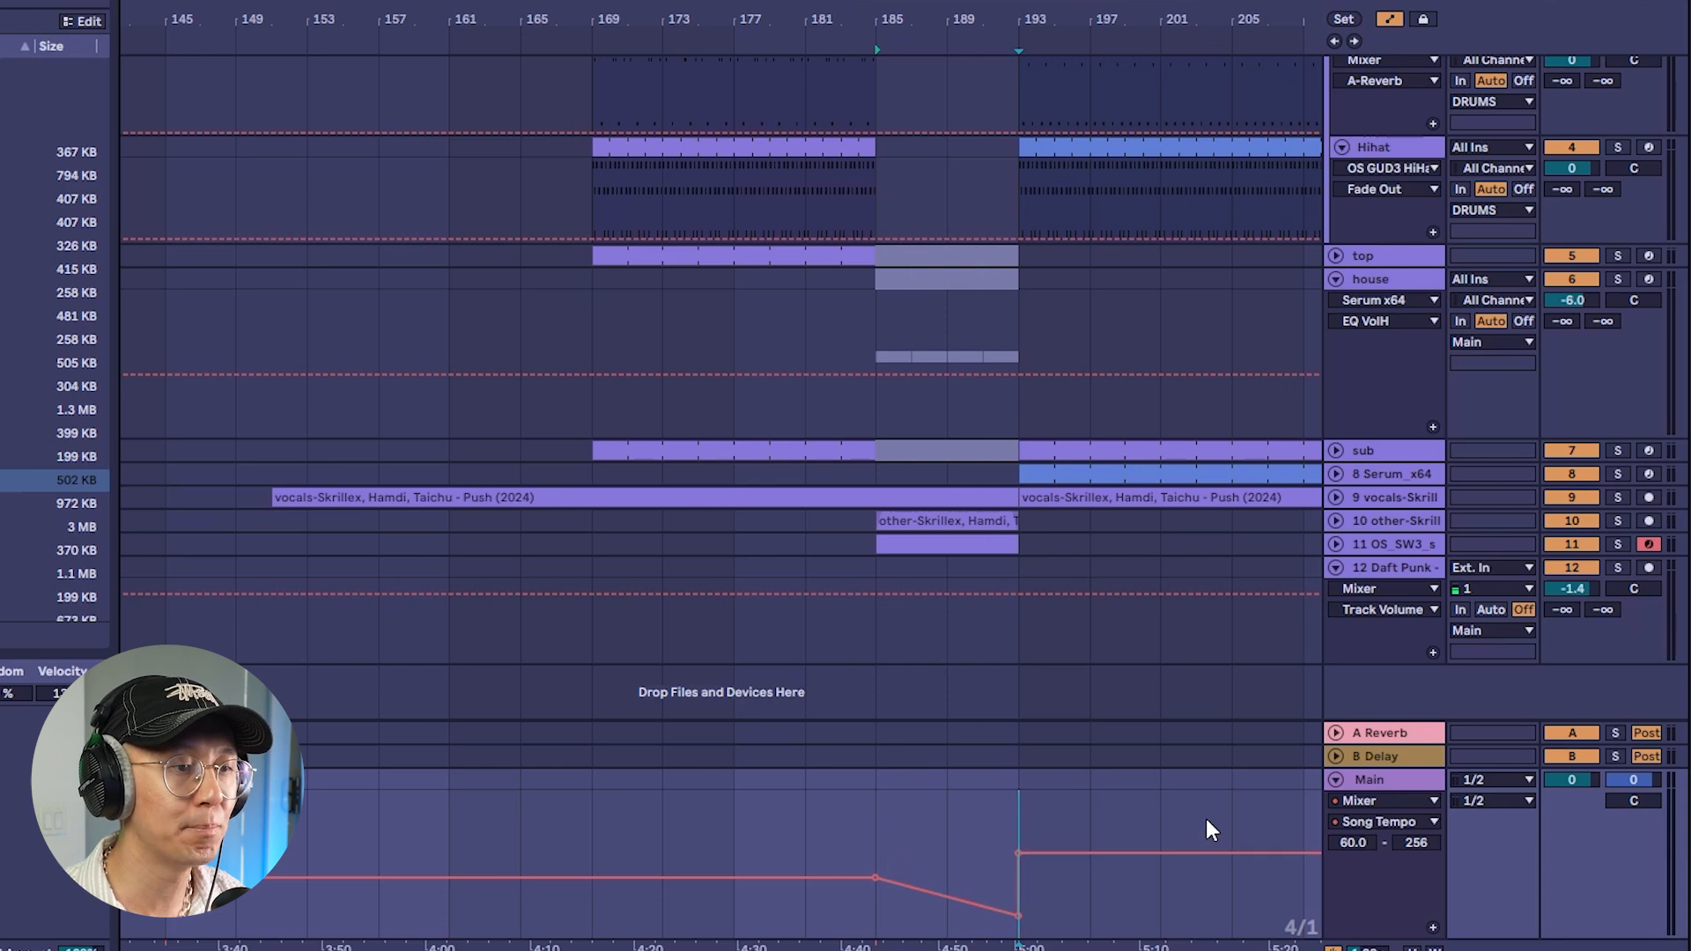
# Play the arrangement from bar 181 through the tempo drop.
pyautogui.click(803, 819)
pyautogui.press('space')
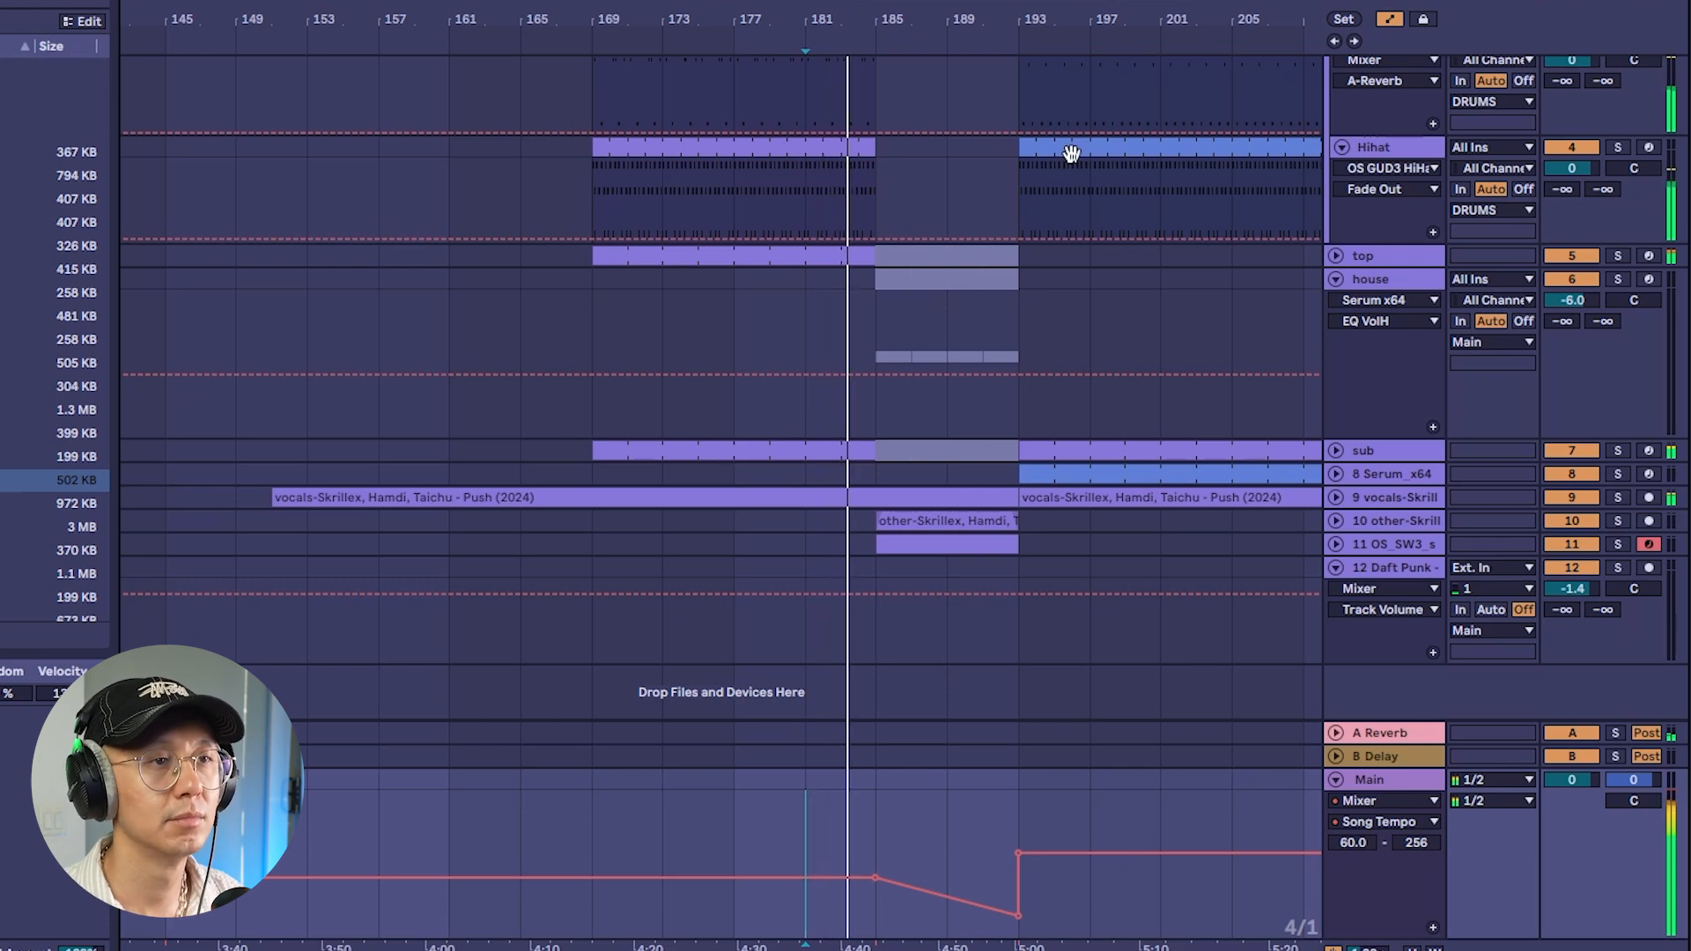
# Inspect the Song Tempo breakpoints of the third transition, starting near 6:50.
pyautogui.moveTo(1055, 22); pyautogui.dragTo(1053, 71)
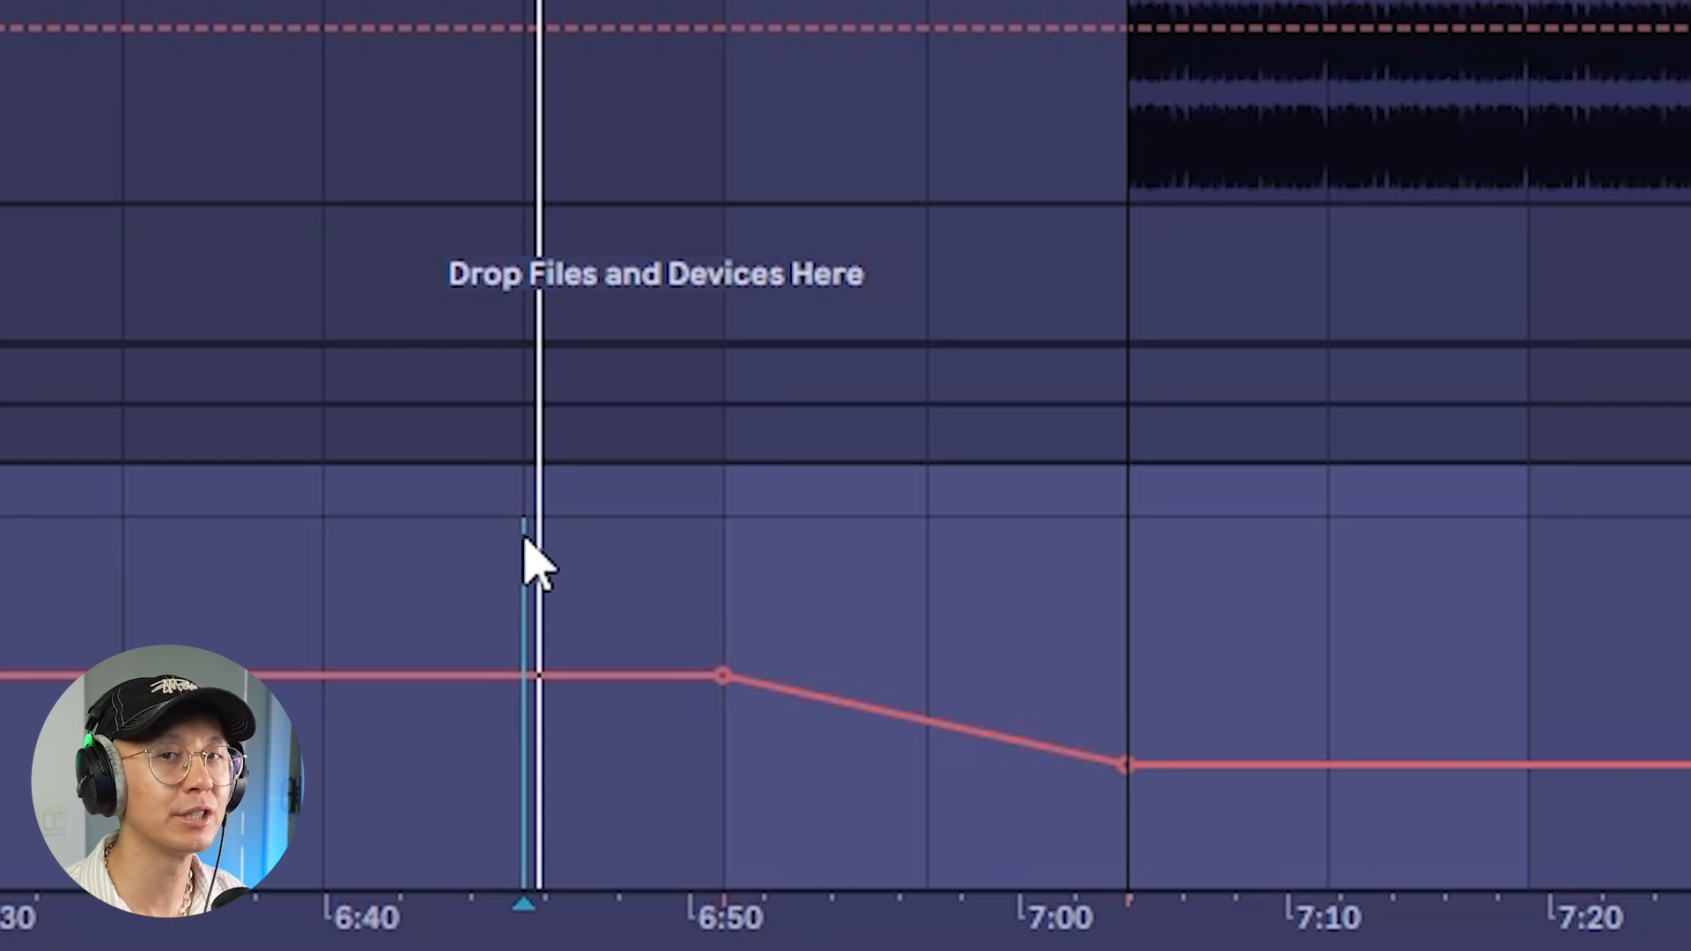
pyautogui.moveTo(695, 677)
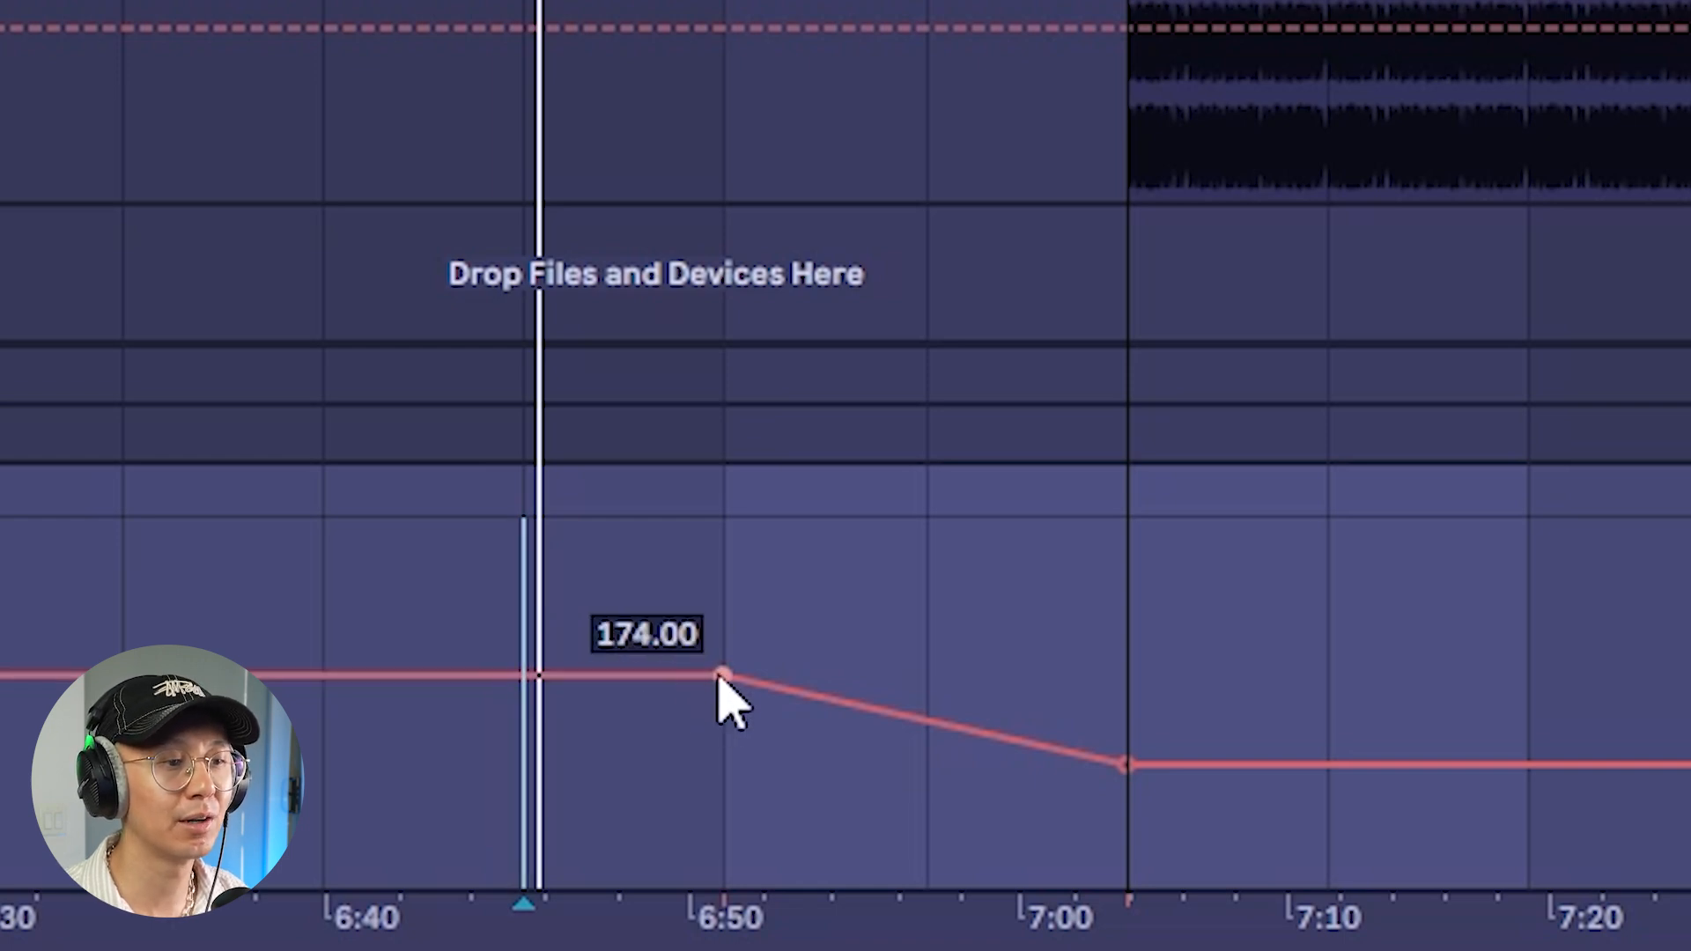
pyautogui.moveTo(1151, 792)
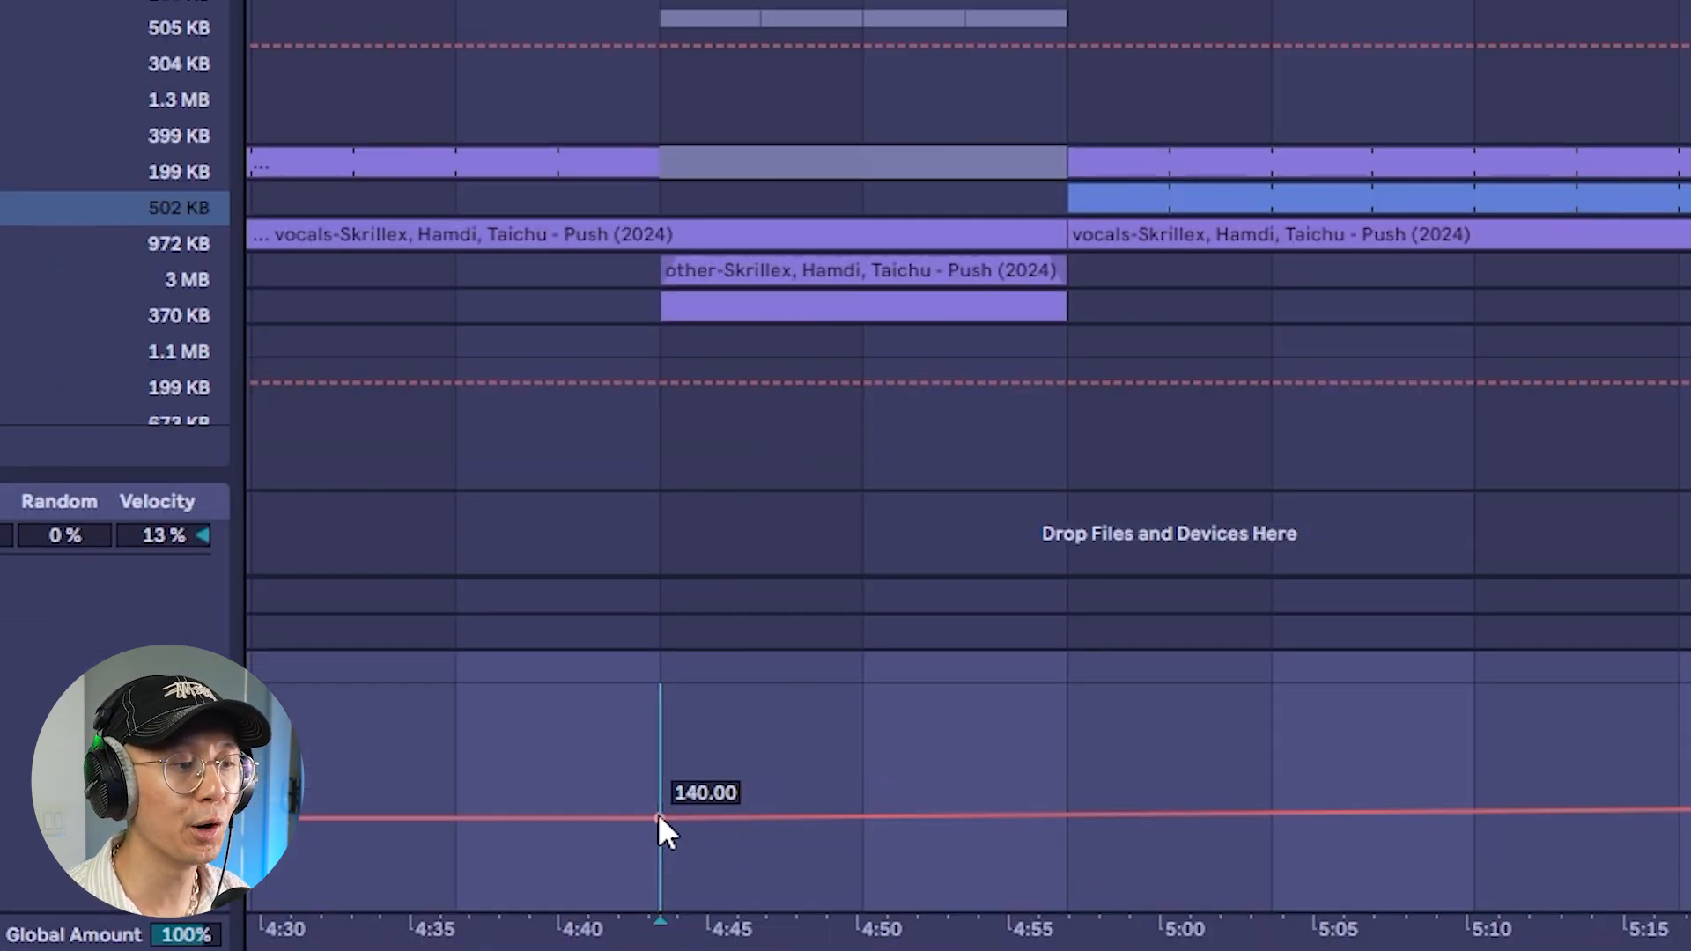
# Set the Song Tempo breakpoint at the end of the second transition, where the second vocals clip starts, to 87 BPM.
pyautogui.rightClick(1066, 816)
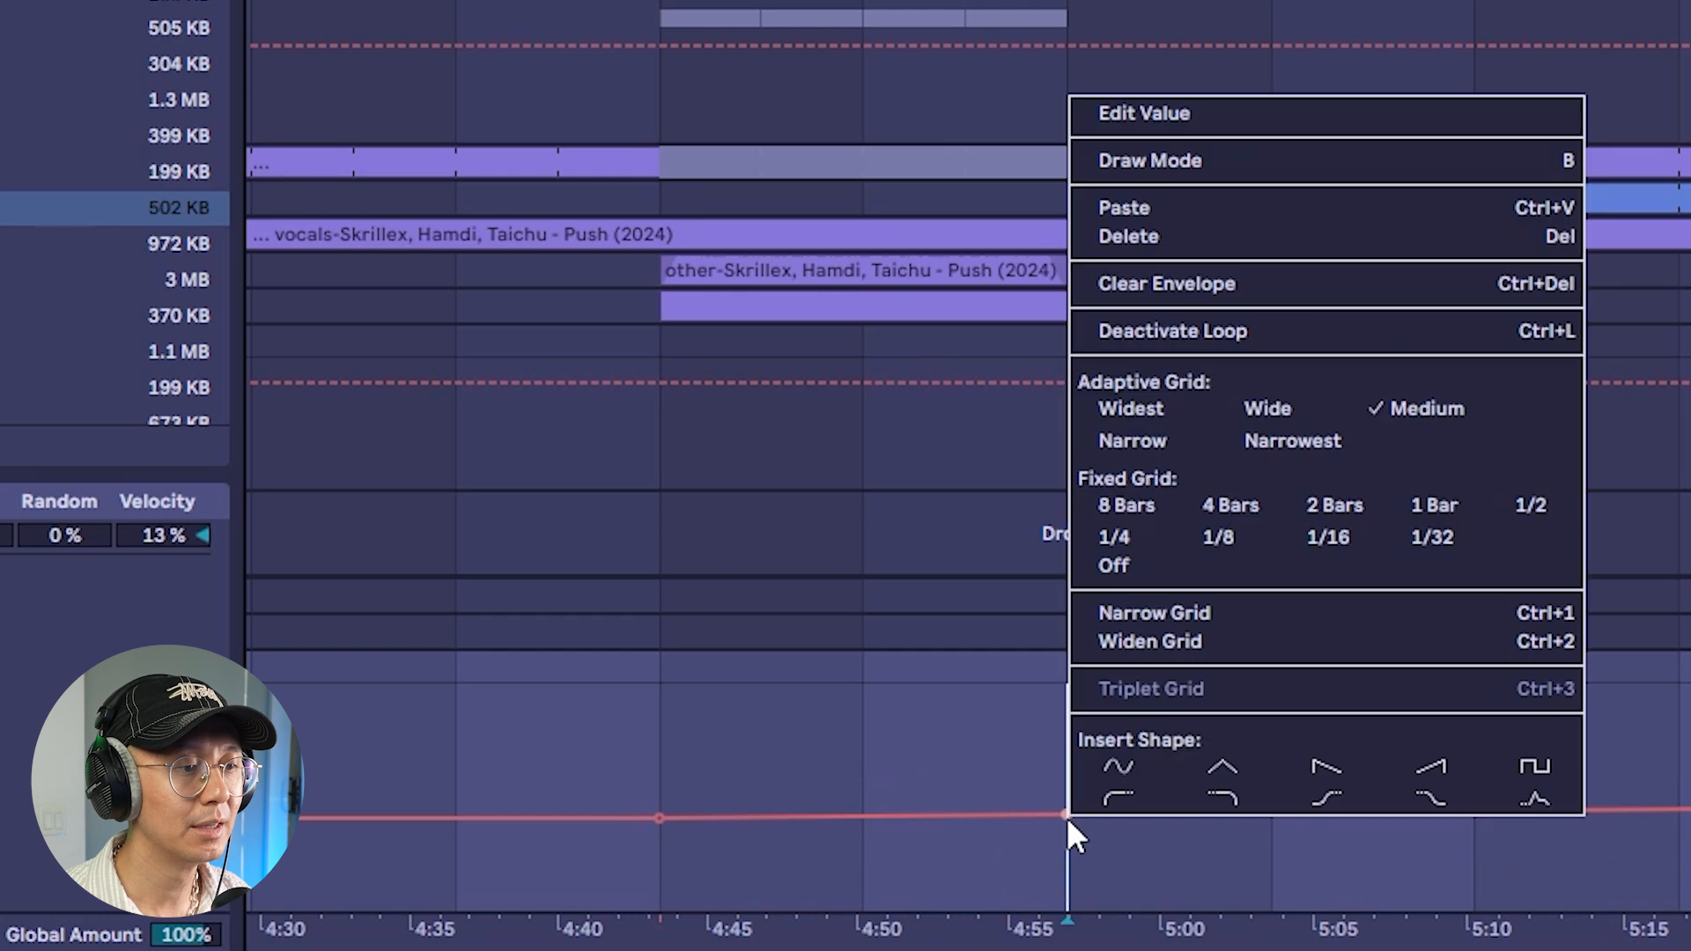
pyautogui.click(1181, 105)
pyautogui.write('8')
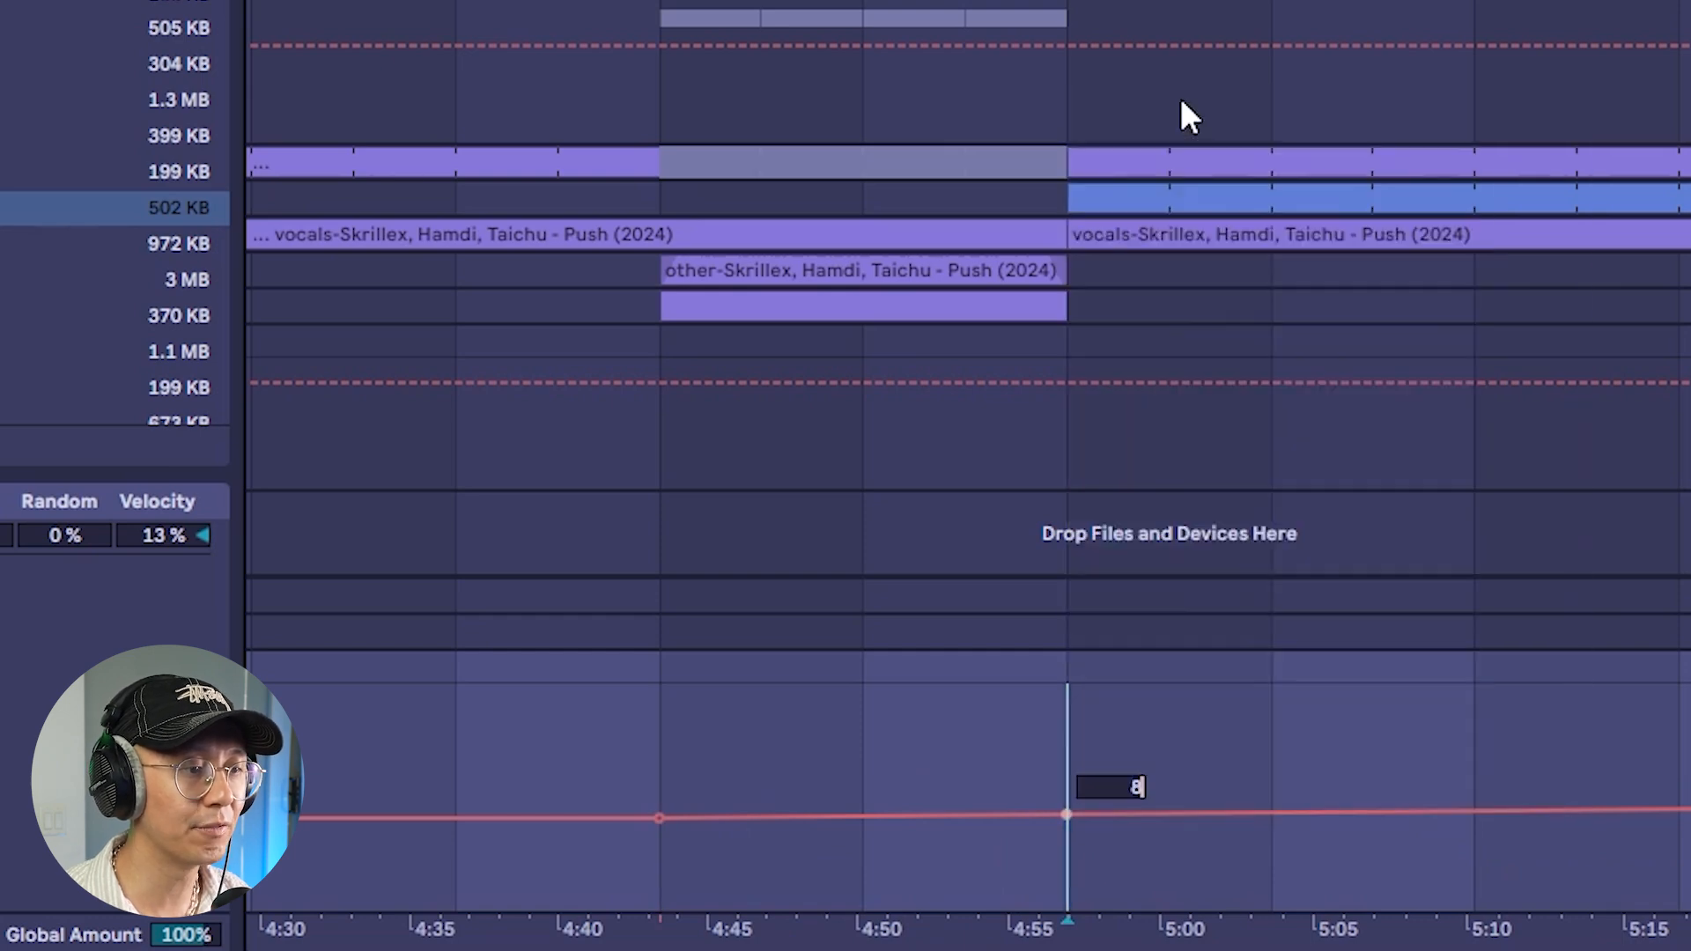
pyautogui.write('7')
pyautogui.press('Return')
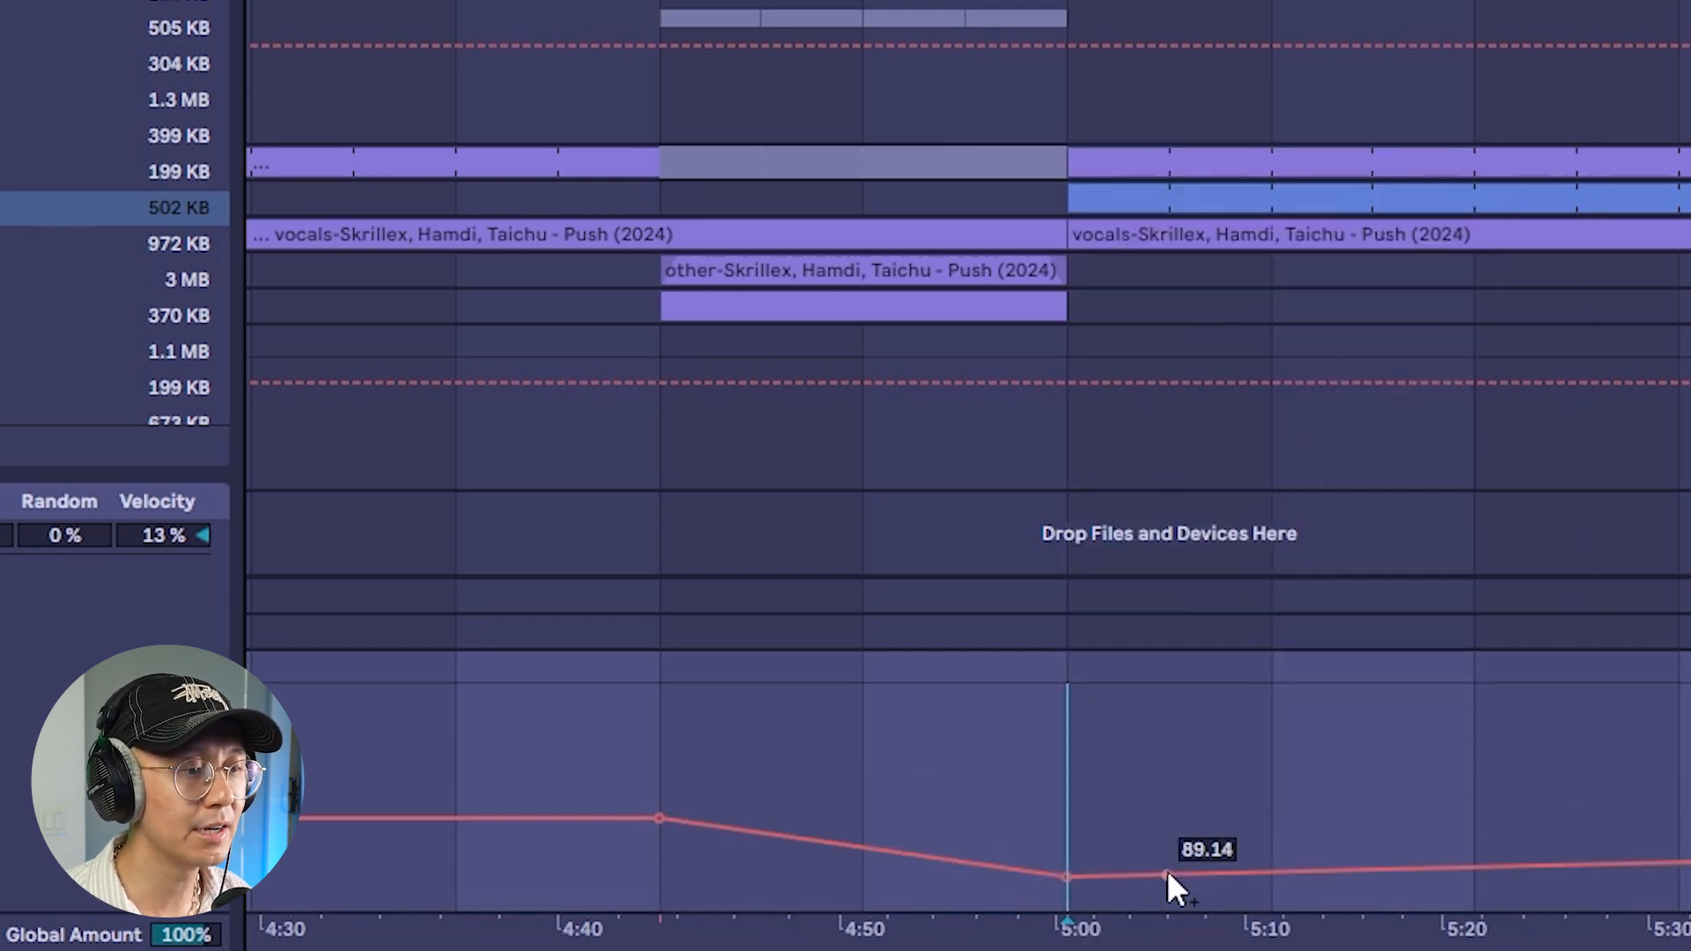
# Place another tempo breakpoint directly above the 87 BPM one and set it to 174 BPM for an instant jump.
pyautogui.moveTo(1166, 870); pyautogui.dragTo(1066, 751)
pyautogui.rightClick(1066, 748)
pyautogui.click(1268, 49)
pyautogui.write('174')
pyautogui.press('Return')
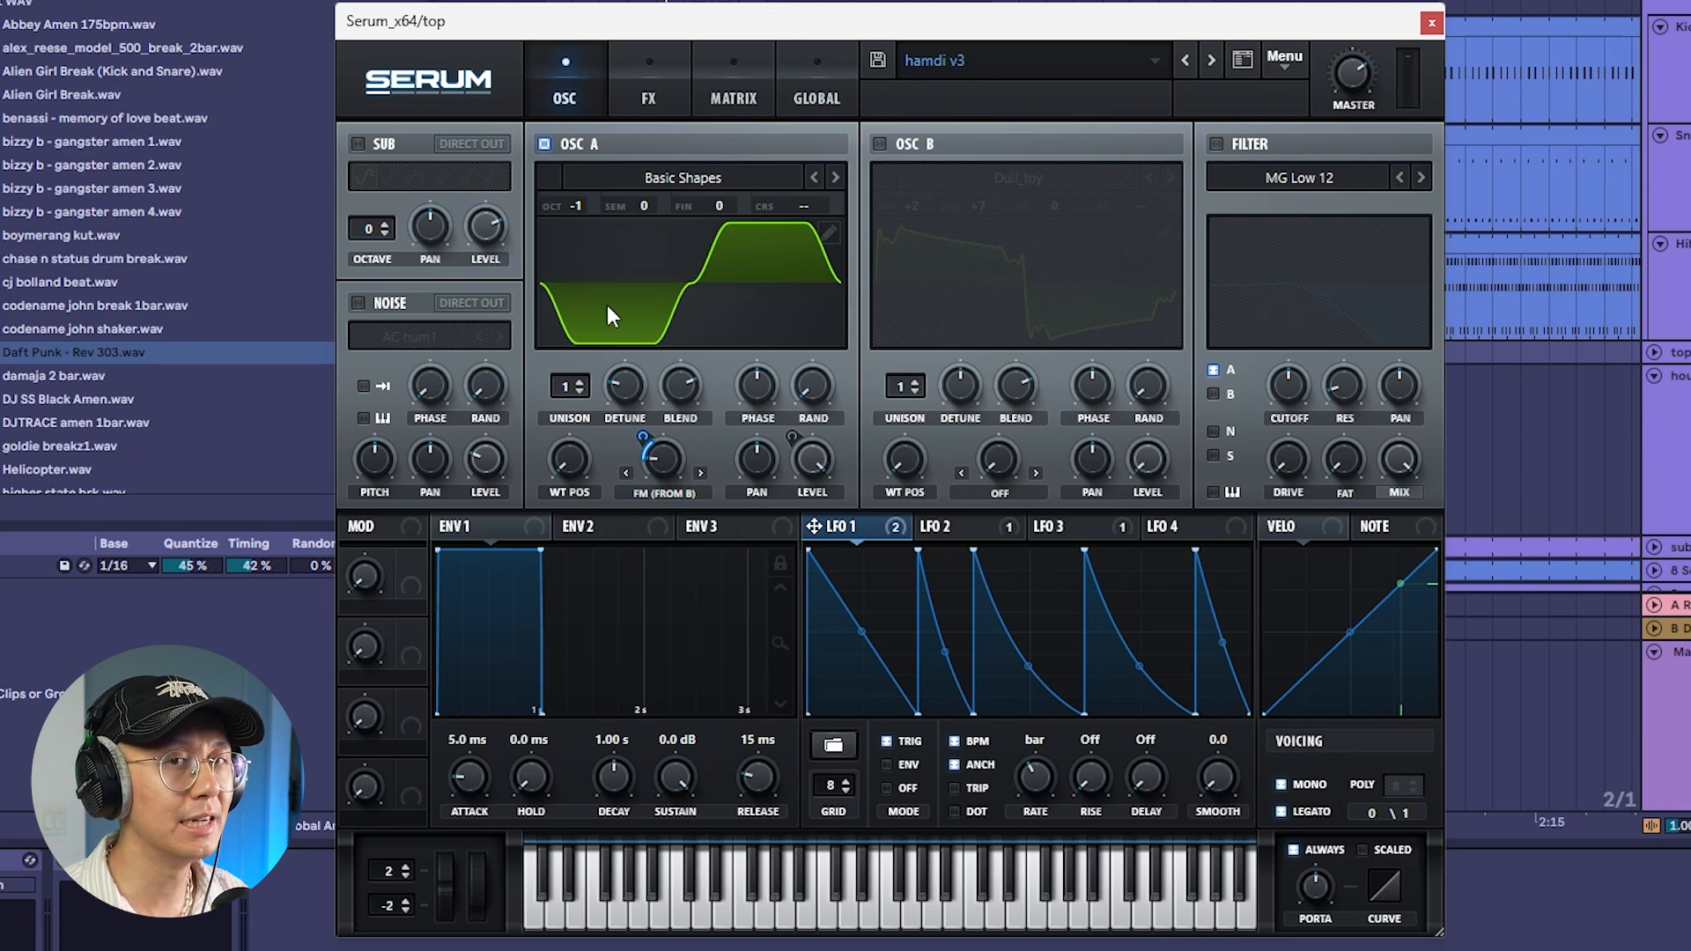
# Enable oscillator B in the Serum hamdi v3 patch and audition the sound.
pyautogui.click(878, 145)
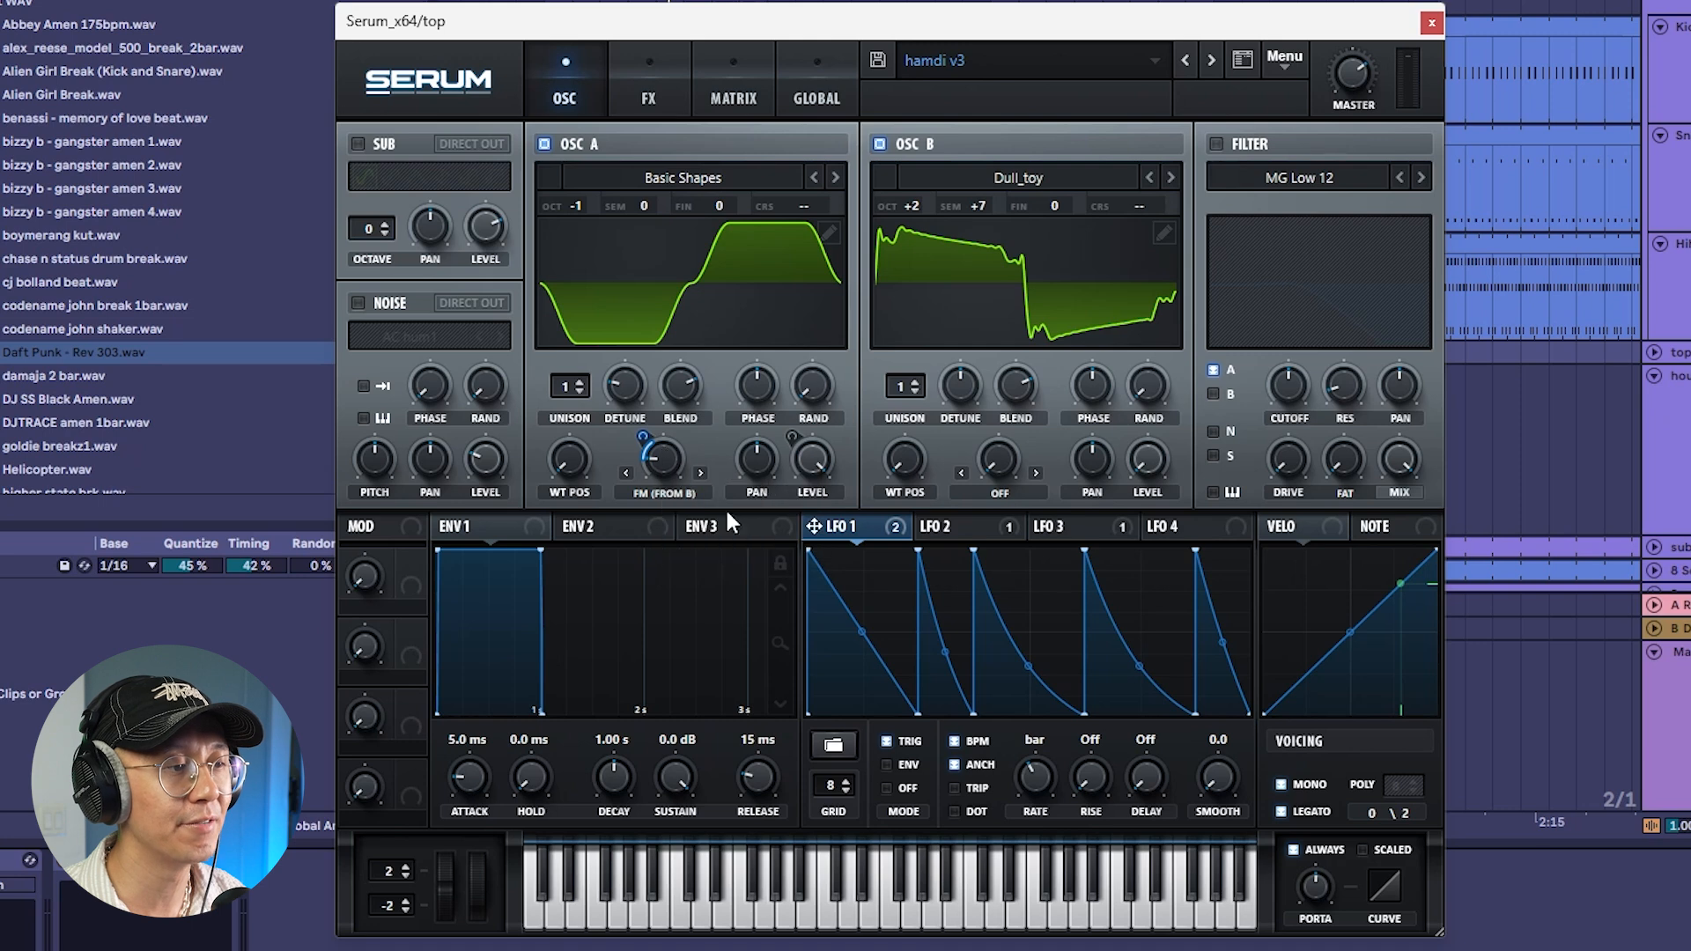
pyautogui.press('space')
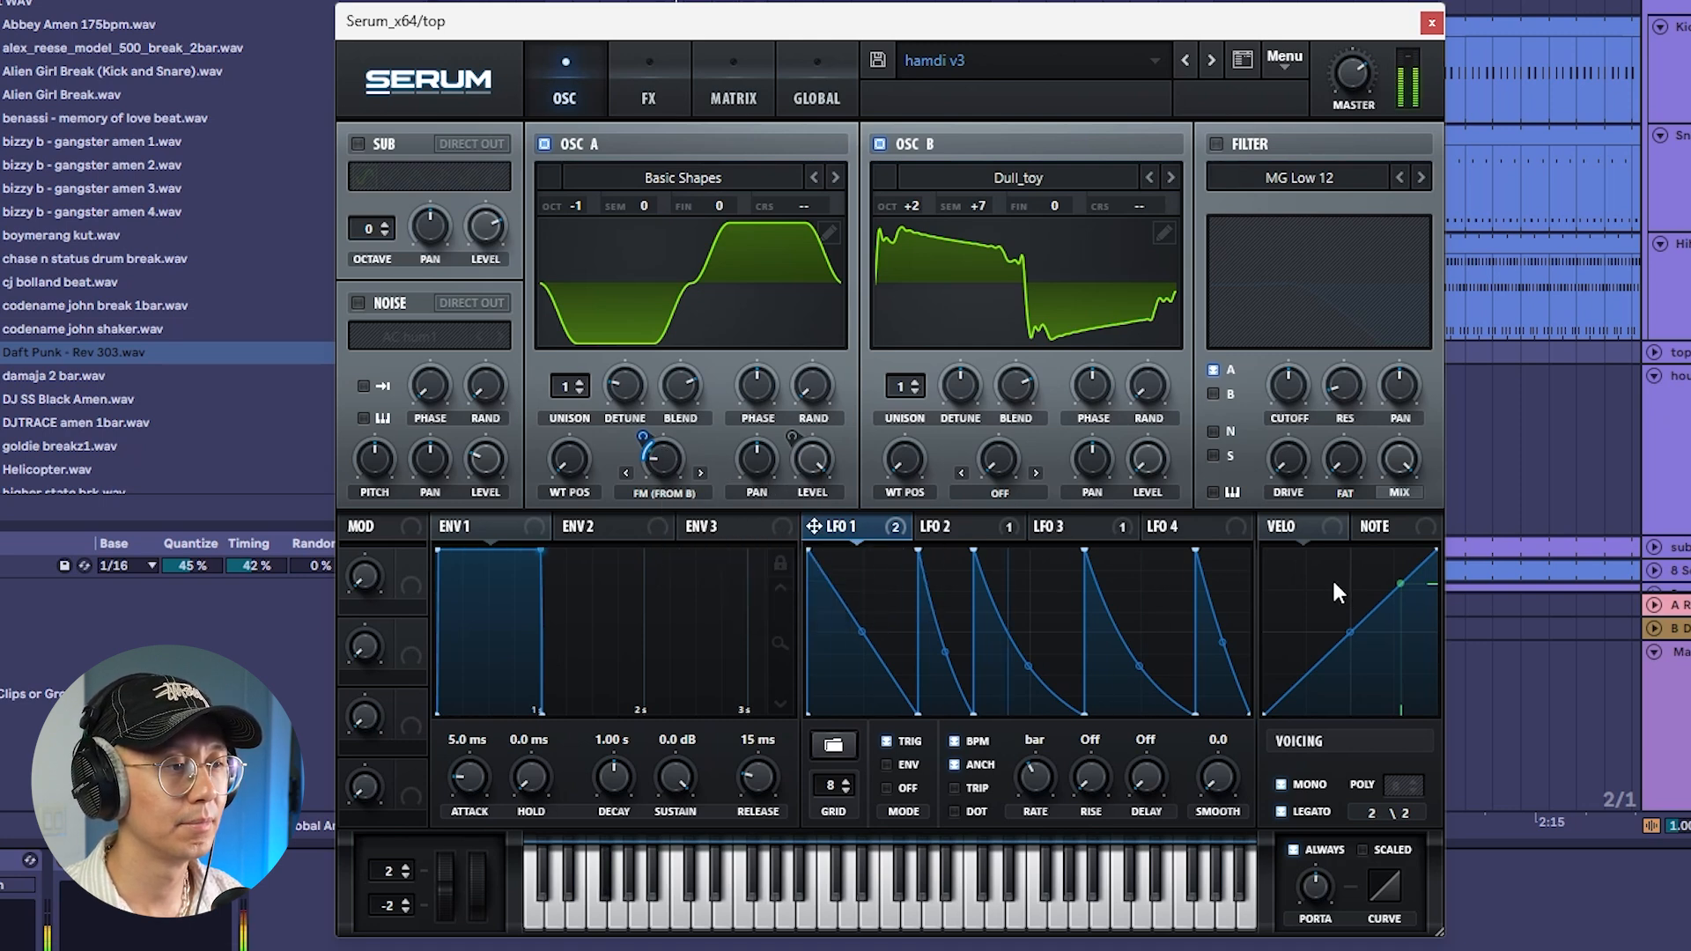
pyautogui.press('space')
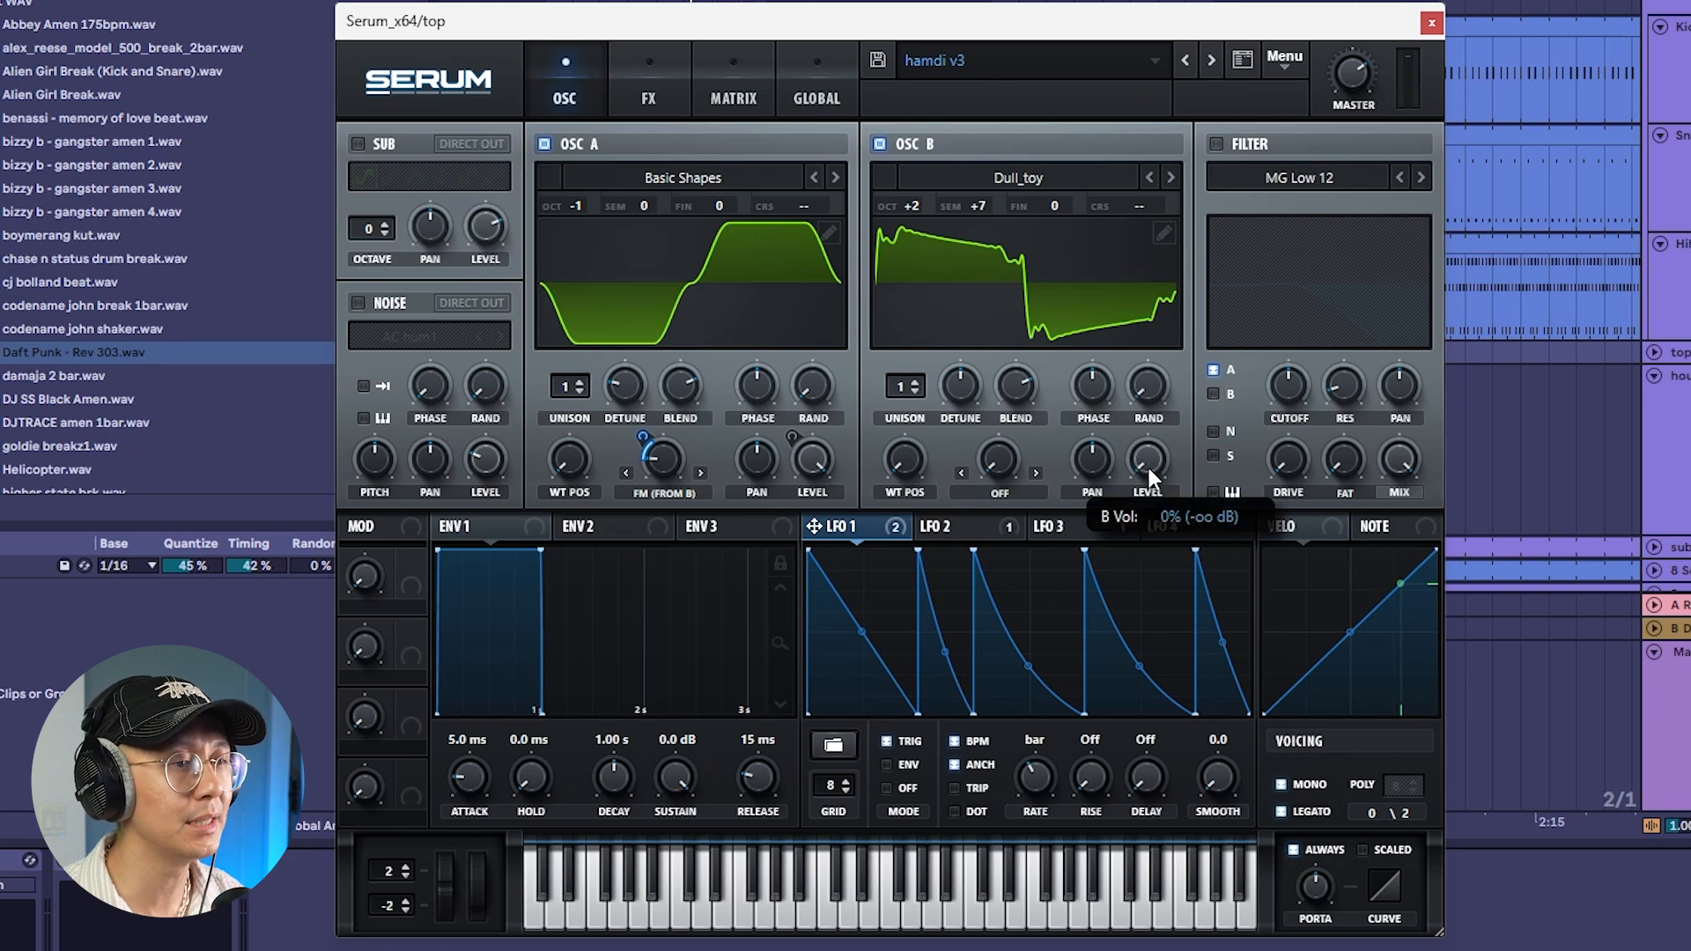
# Turn oscillator B's level down to 0% and set its octave to +2.
pyautogui.moveTo(1149, 458); pyautogui.dragTo(1152, 542)
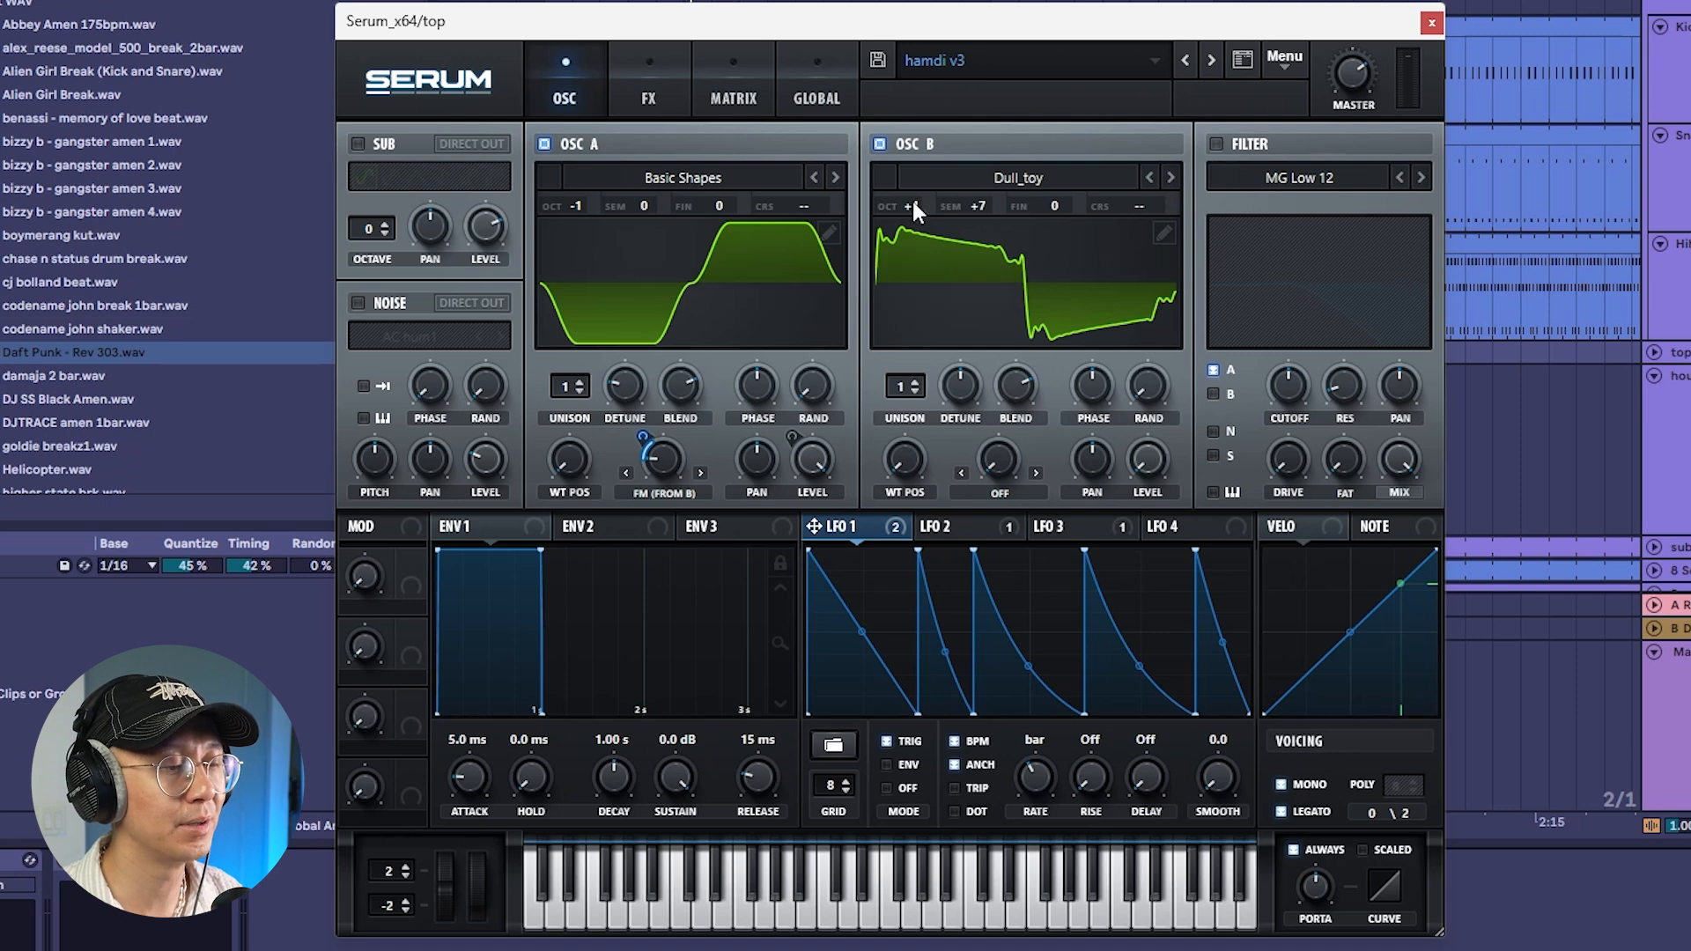
pyautogui.moveTo(918, 202)
pyautogui.mouseDown()
pyautogui.moveTo(928, 160)
pyautogui.moveTo(924, 189)
pyautogui.mouseUp()
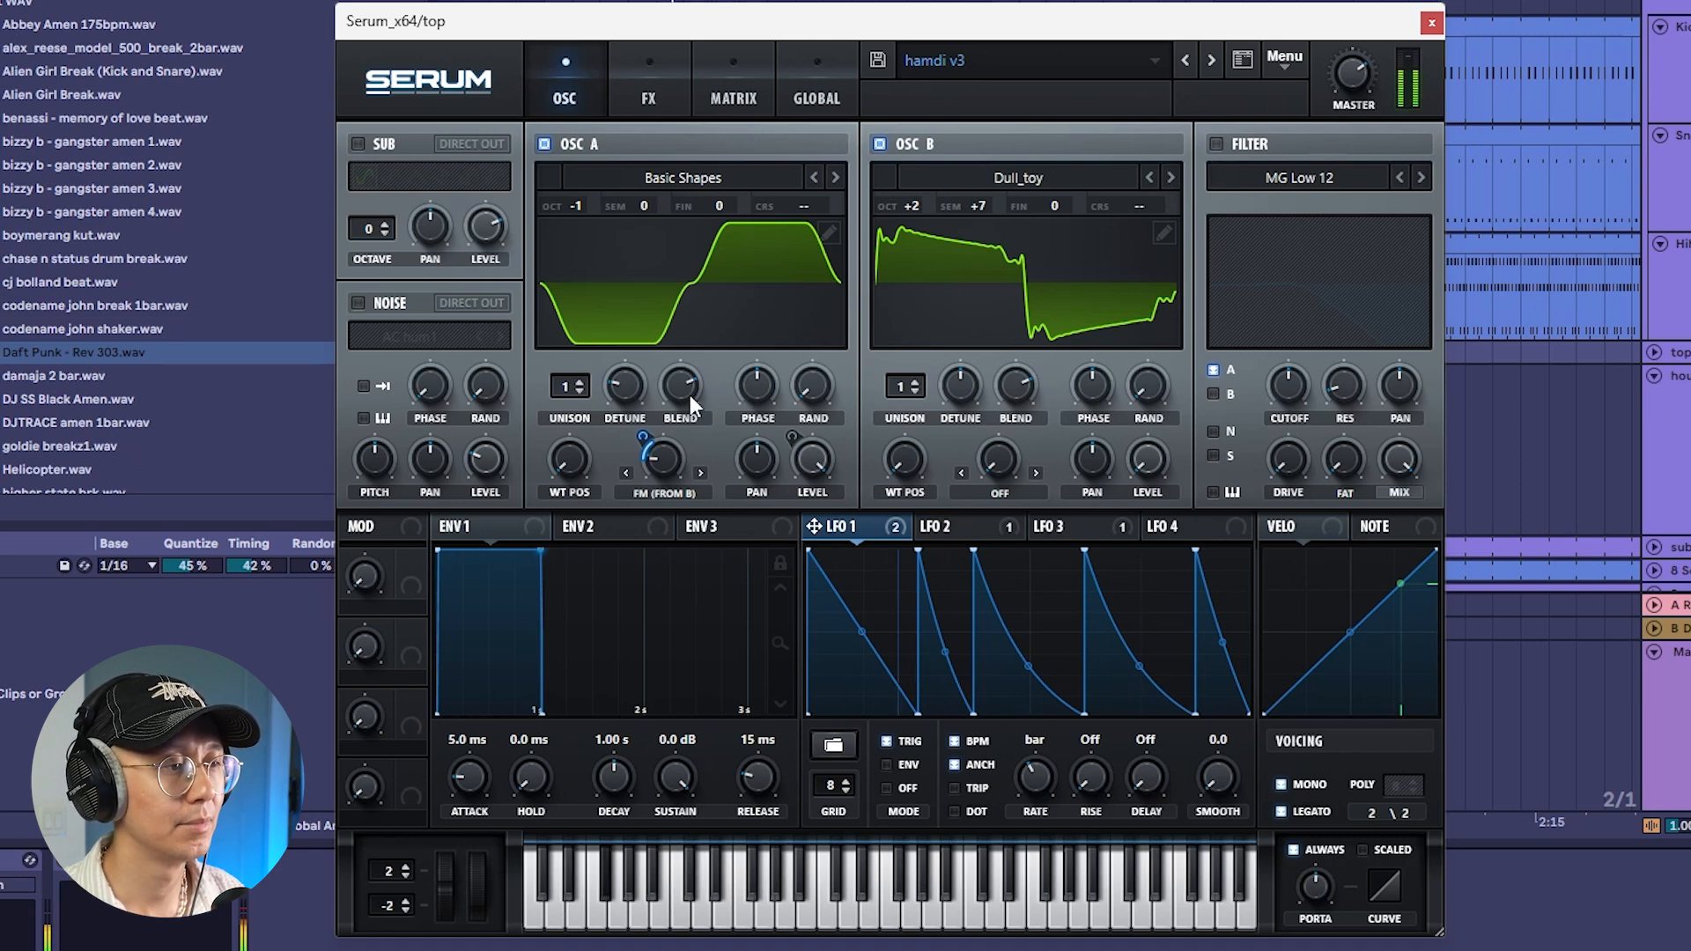
# Examine the LFO 1 modulation amount on oscillator A's FM warp and compare the LFO 1 and LFO 2 shapes.
pyautogui.moveTo(644, 433)
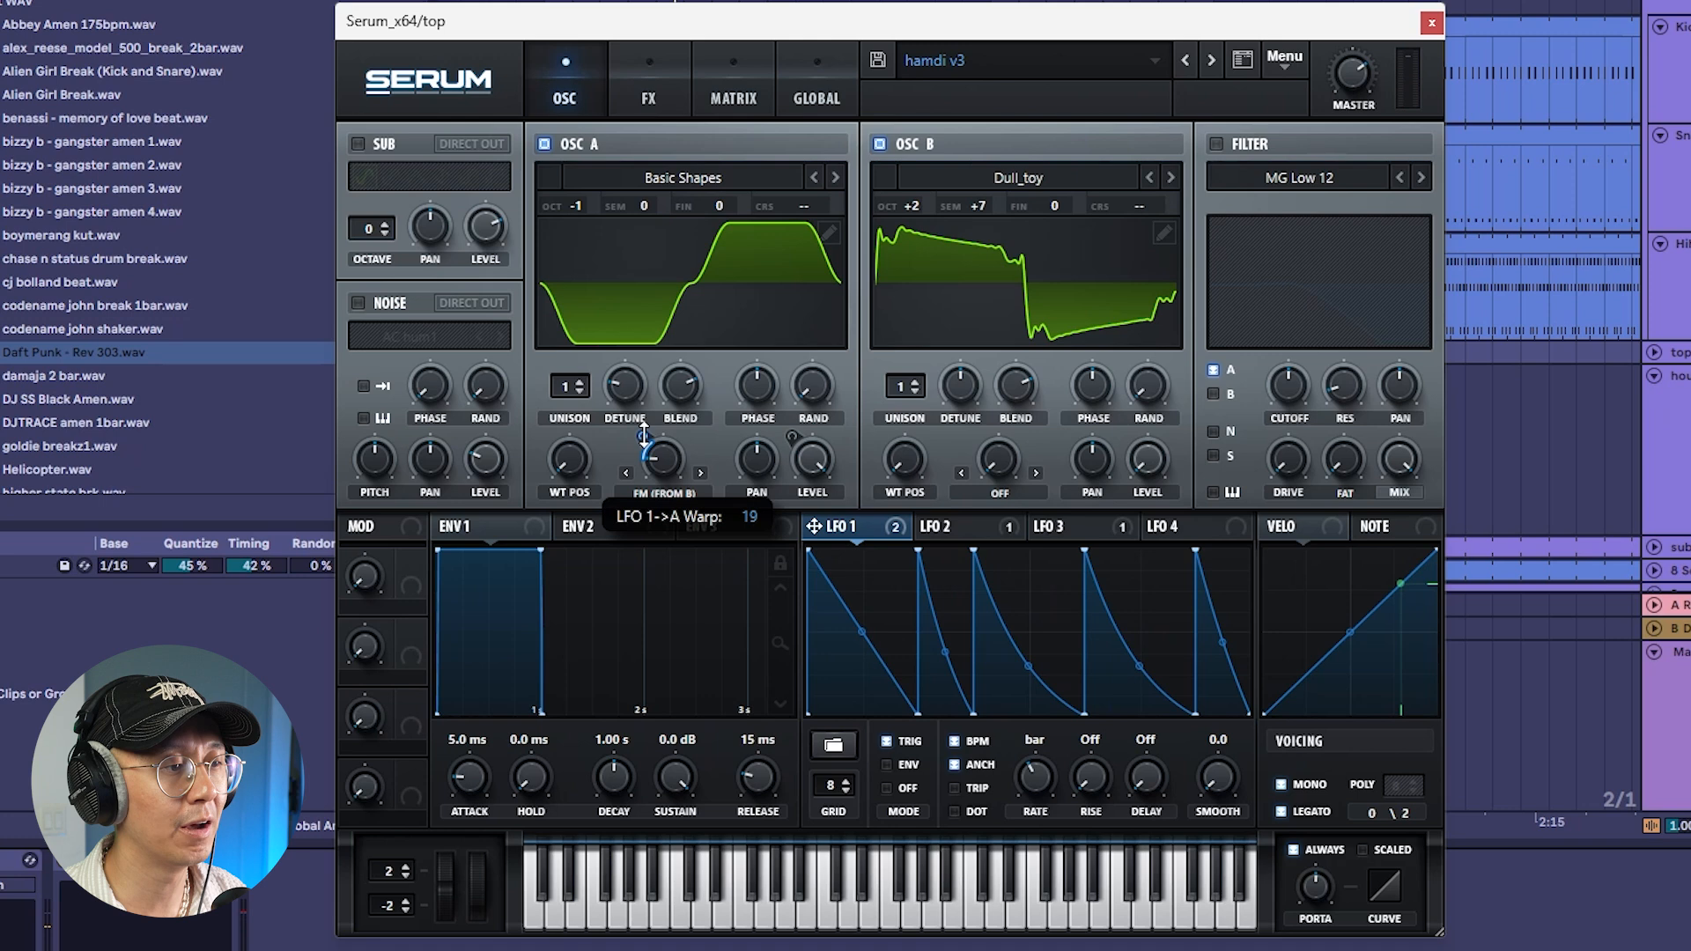
pyautogui.moveTo(644, 433); pyautogui.dragTo(642, 429)
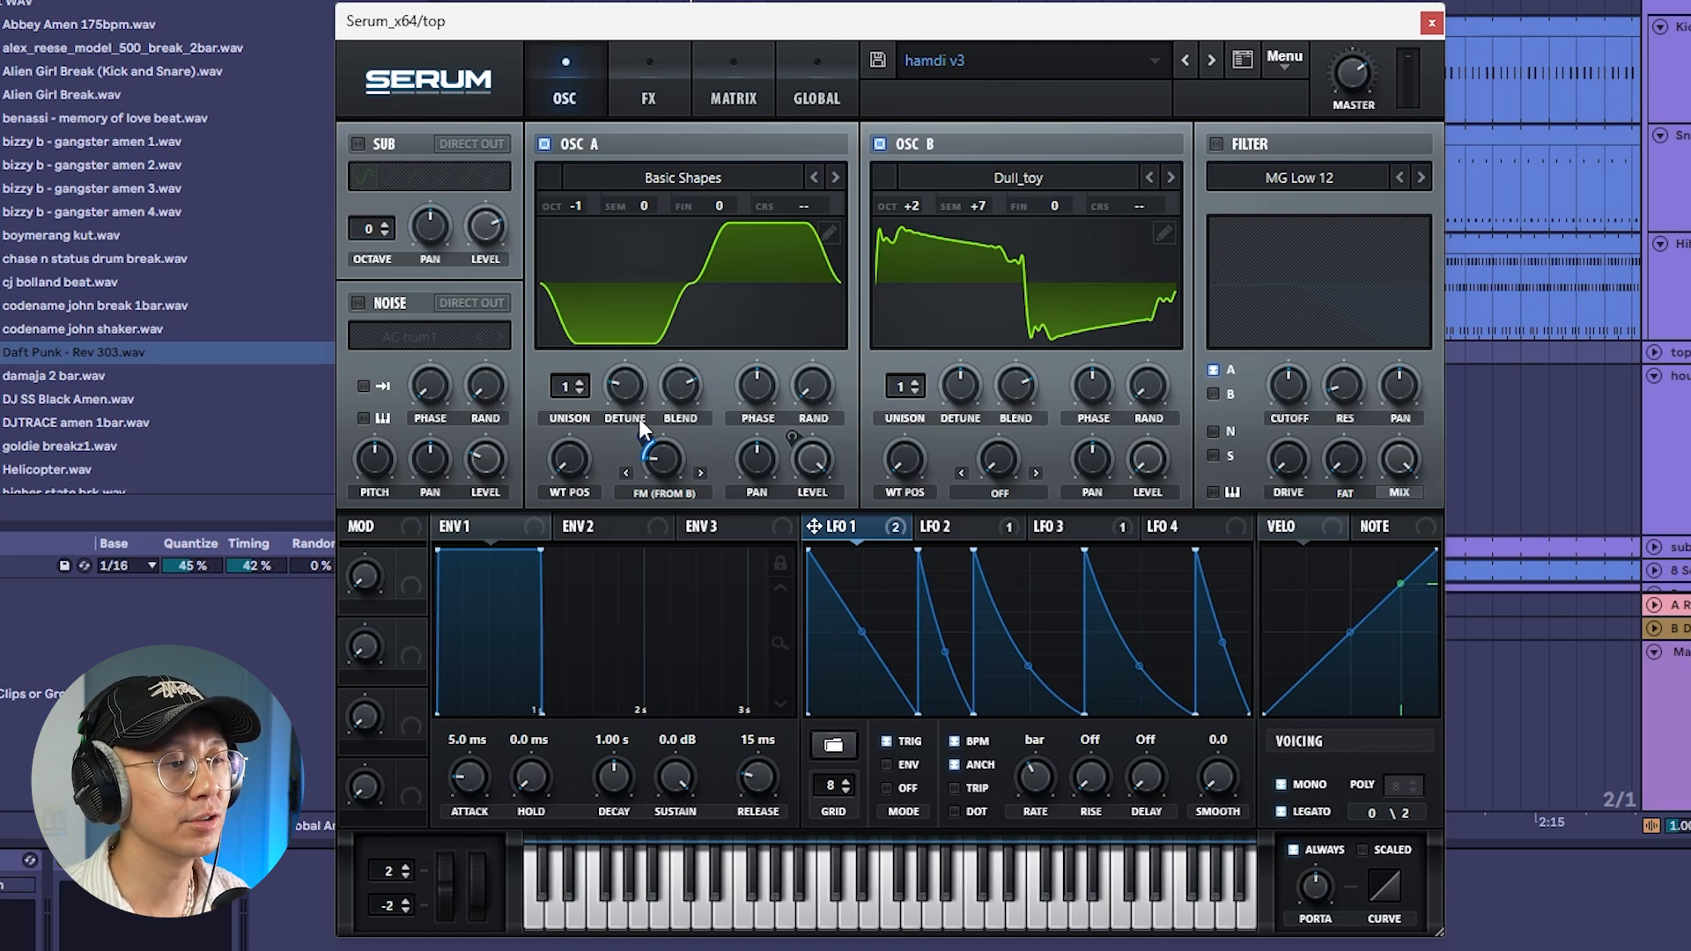
pyautogui.click(956, 529)
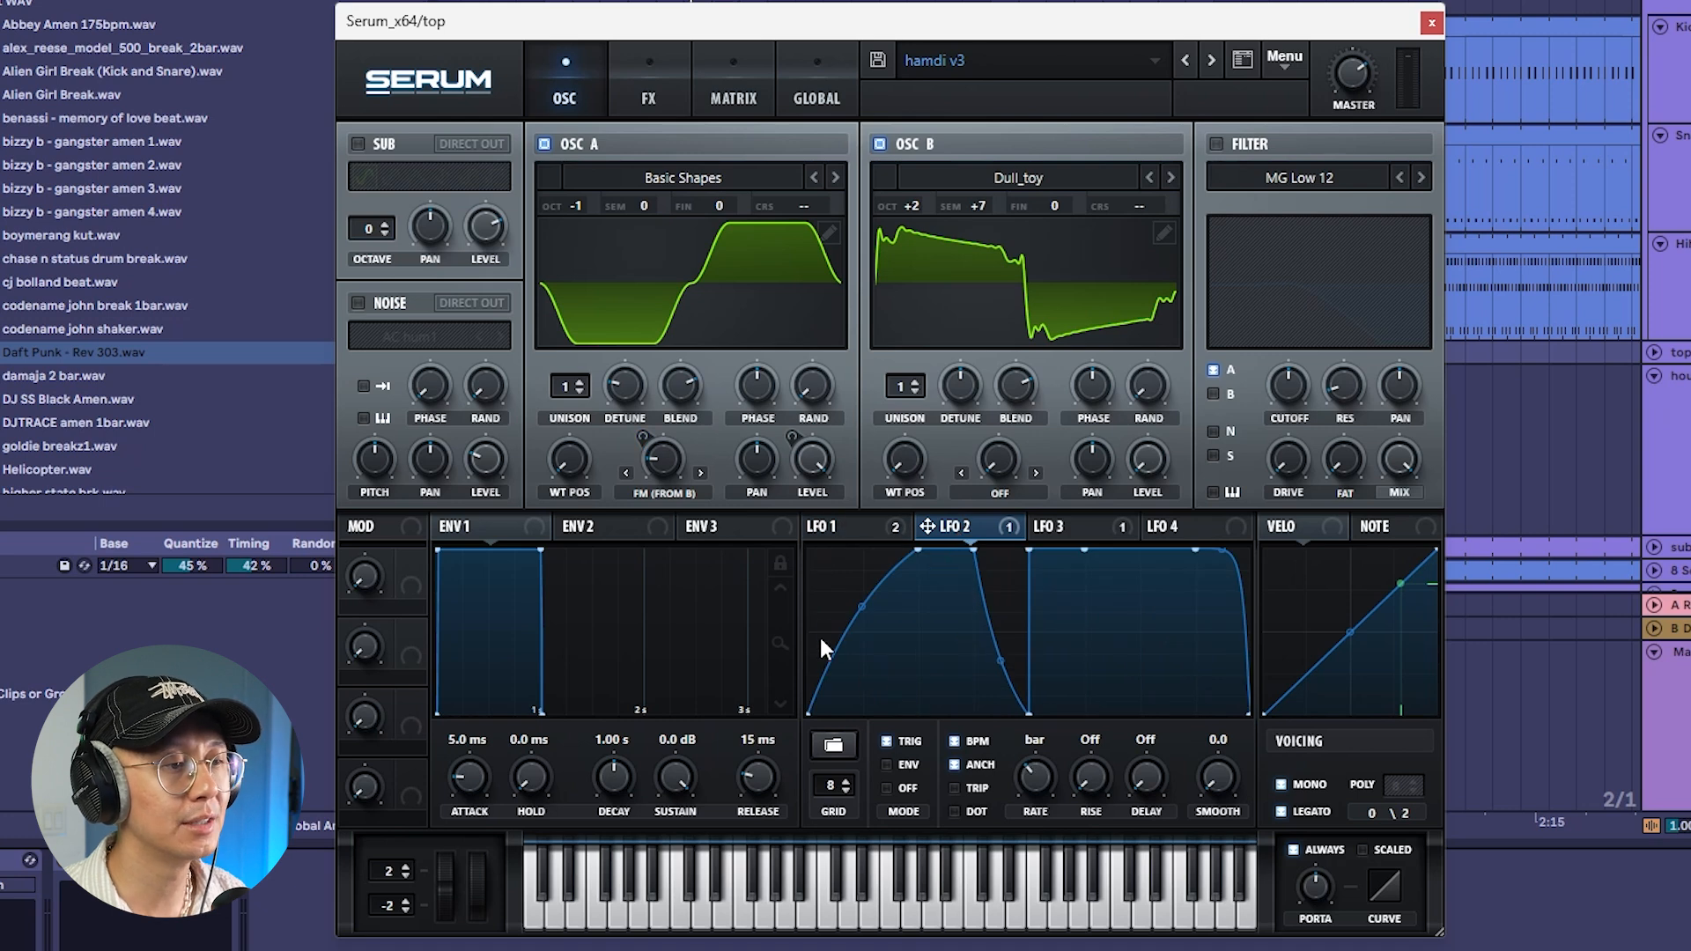
pyautogui.click(835, 525)
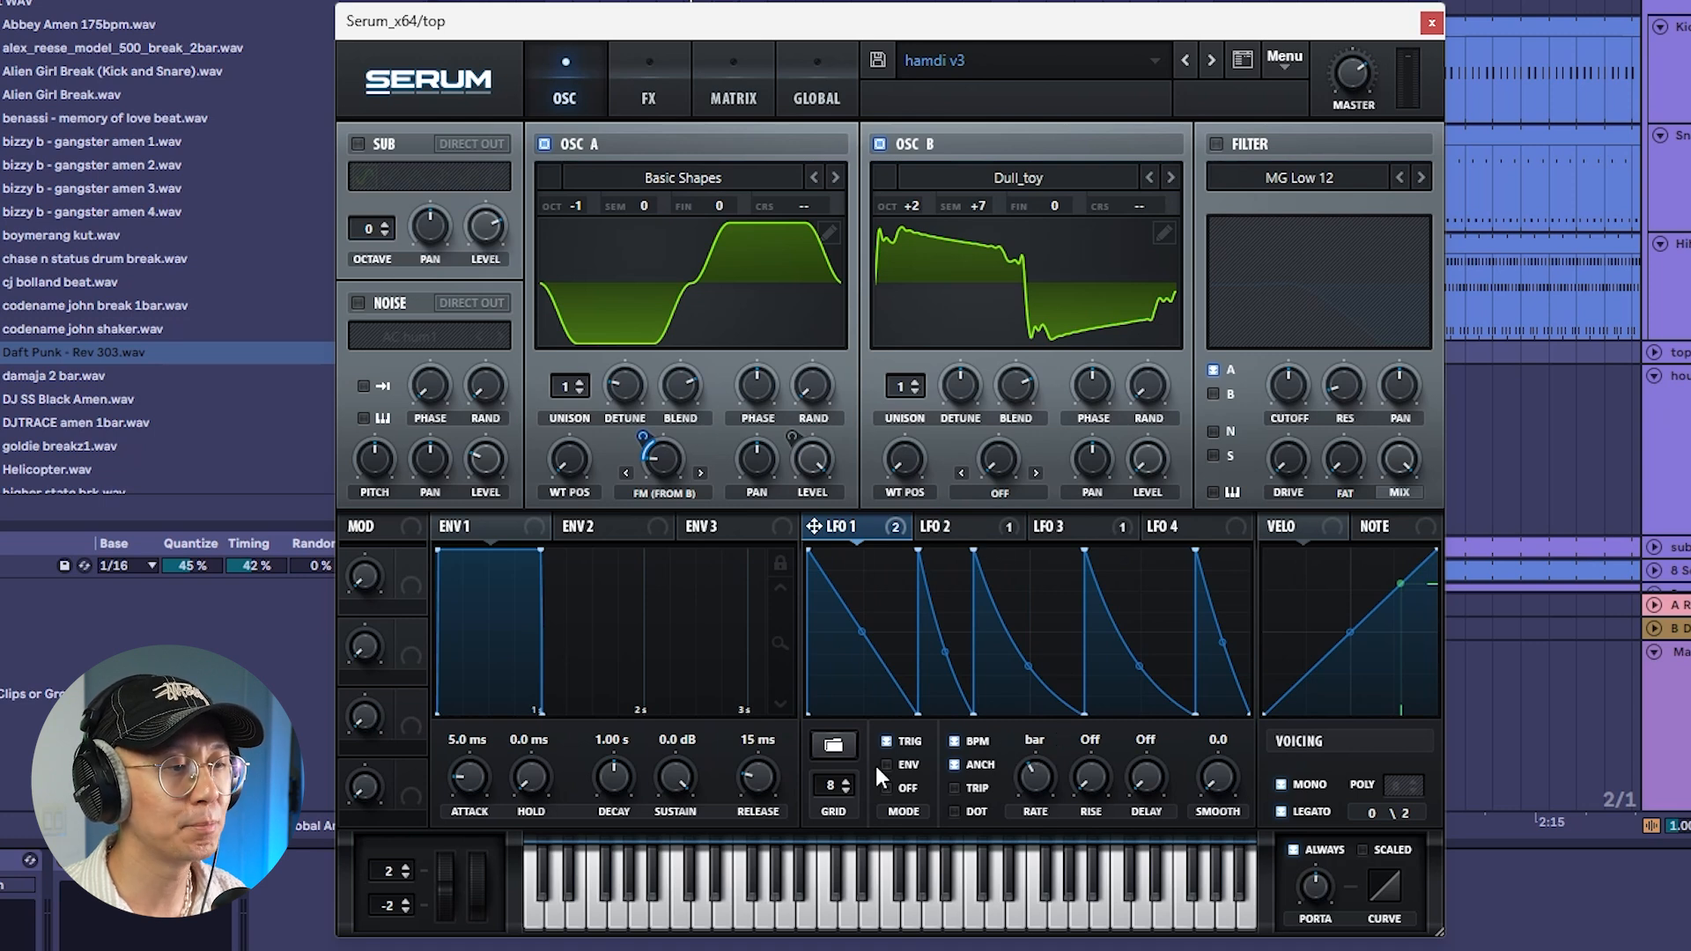
pyautogui.click(972, 527)
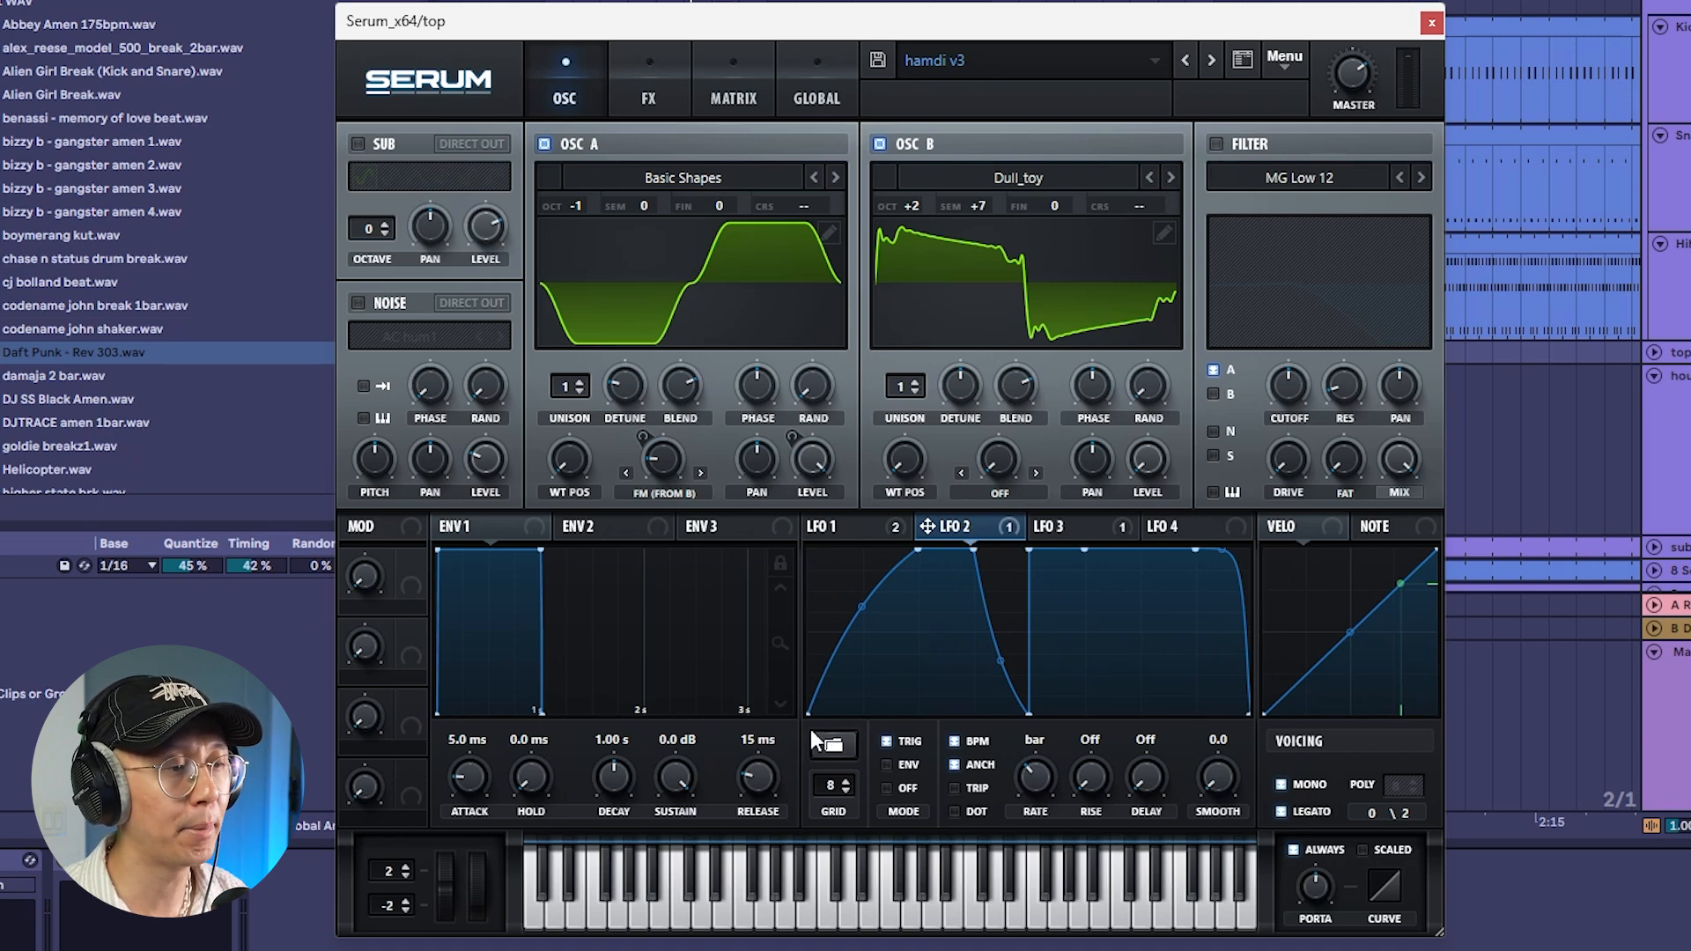
pyautogui.click(887, 526)
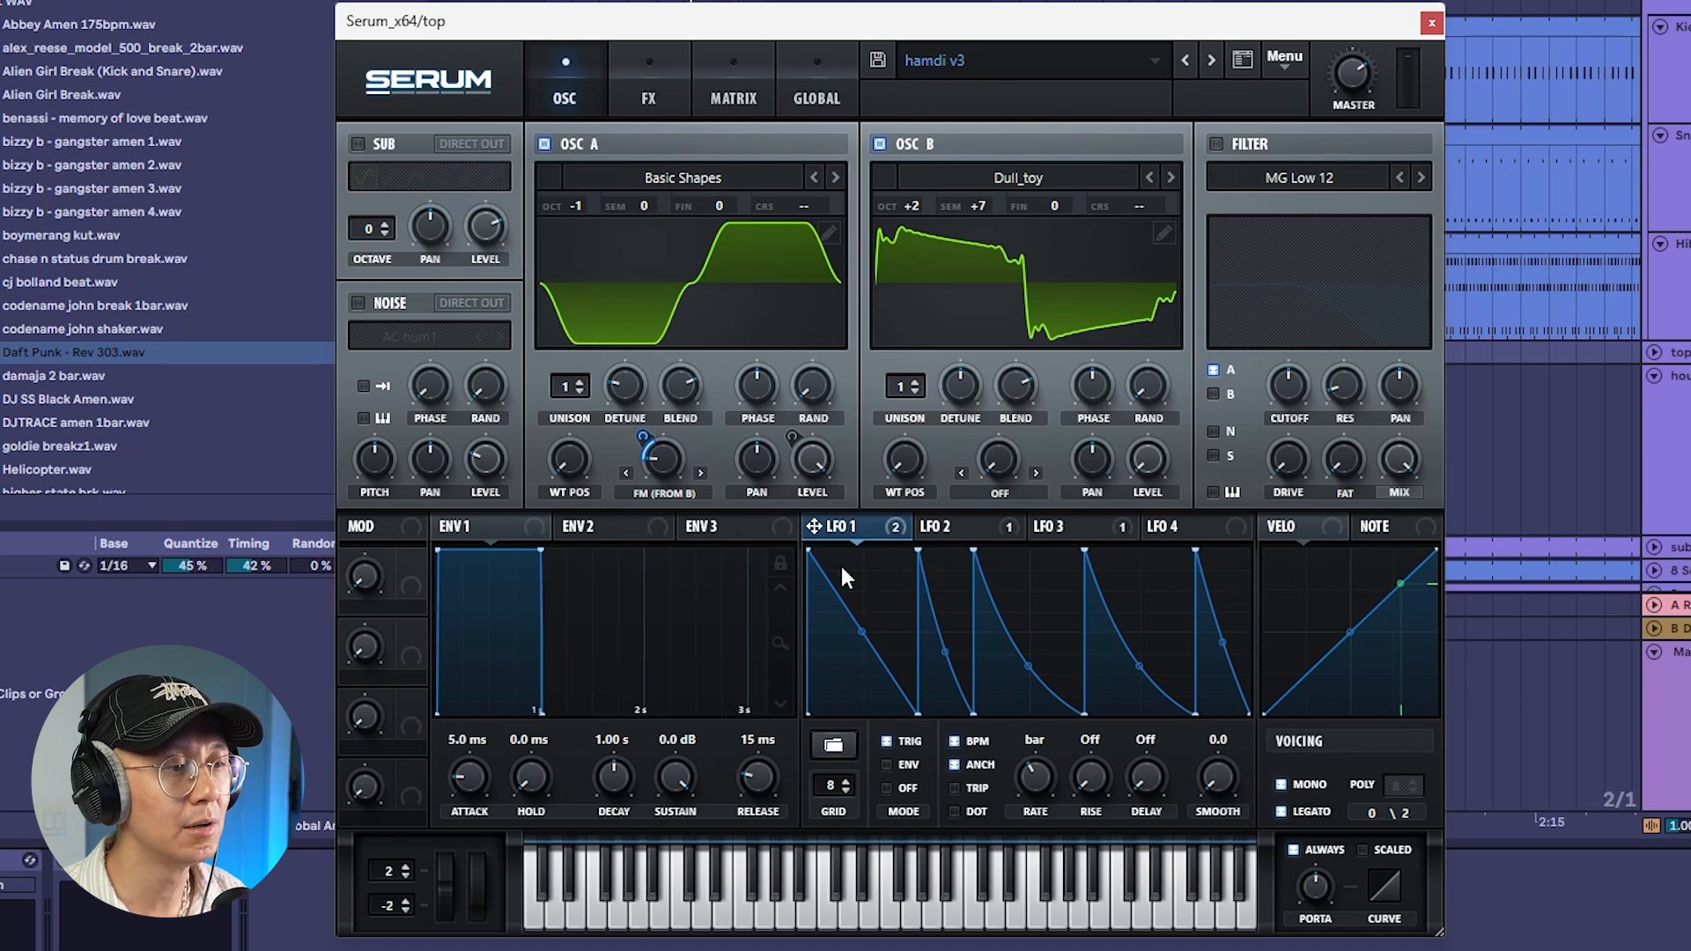
# Reactivate LFO 2's bypassed modulation of the master tuning.
pyautogui.click(960, 526)
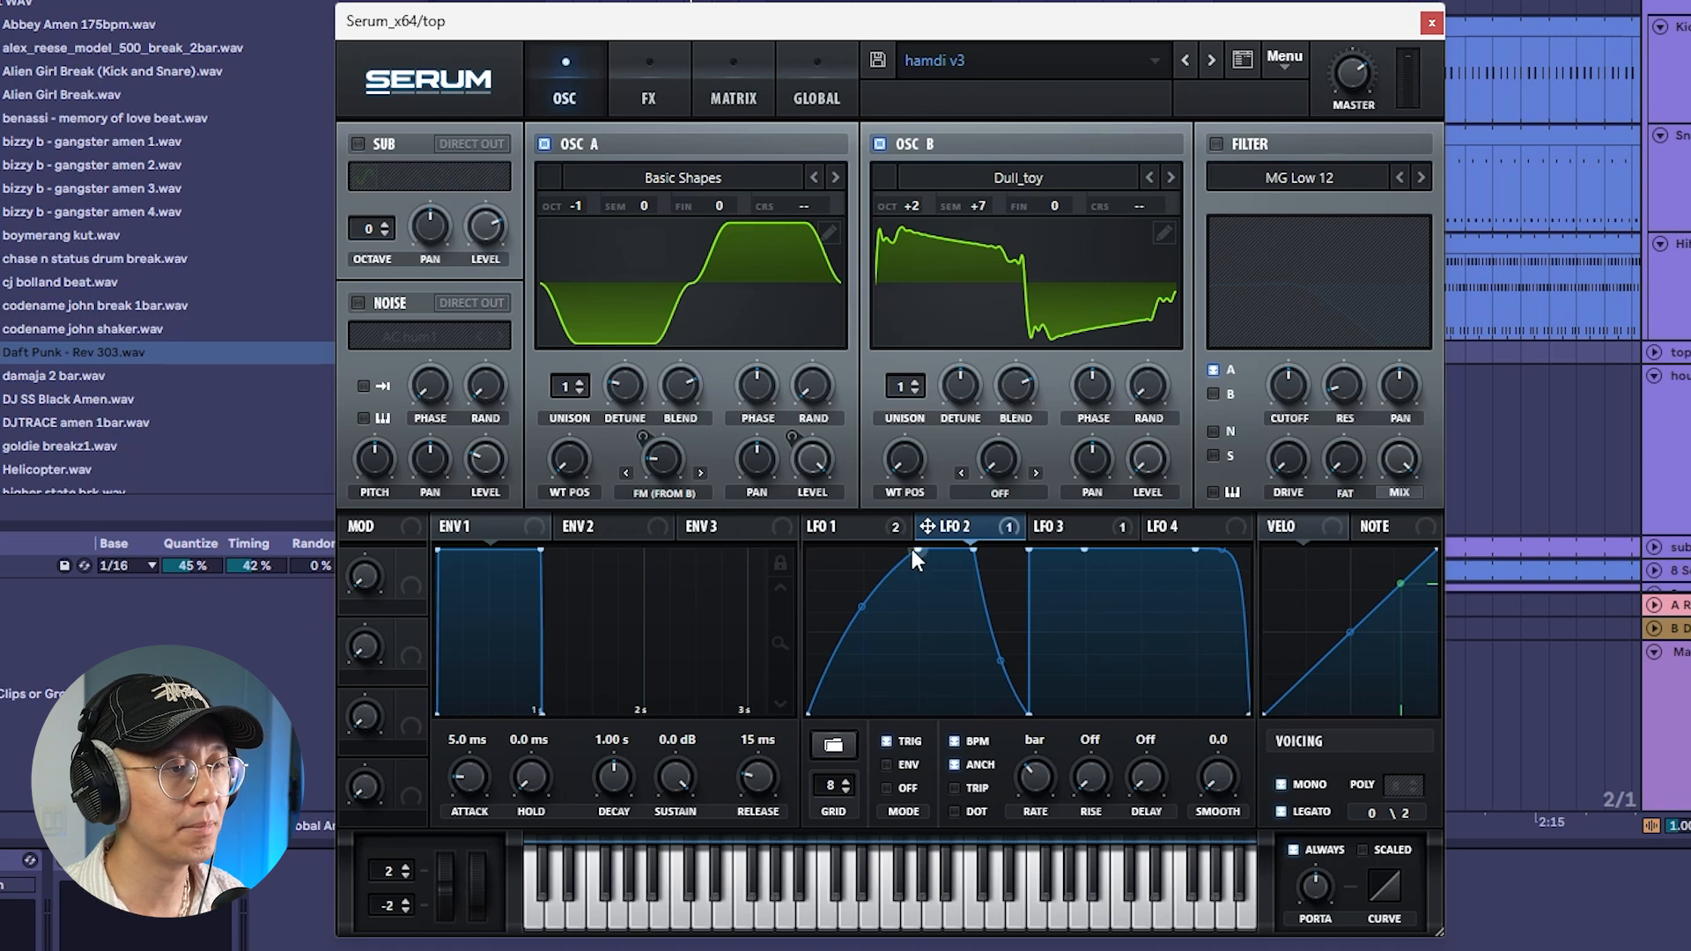
pyautogui.rightClick(964, 531)
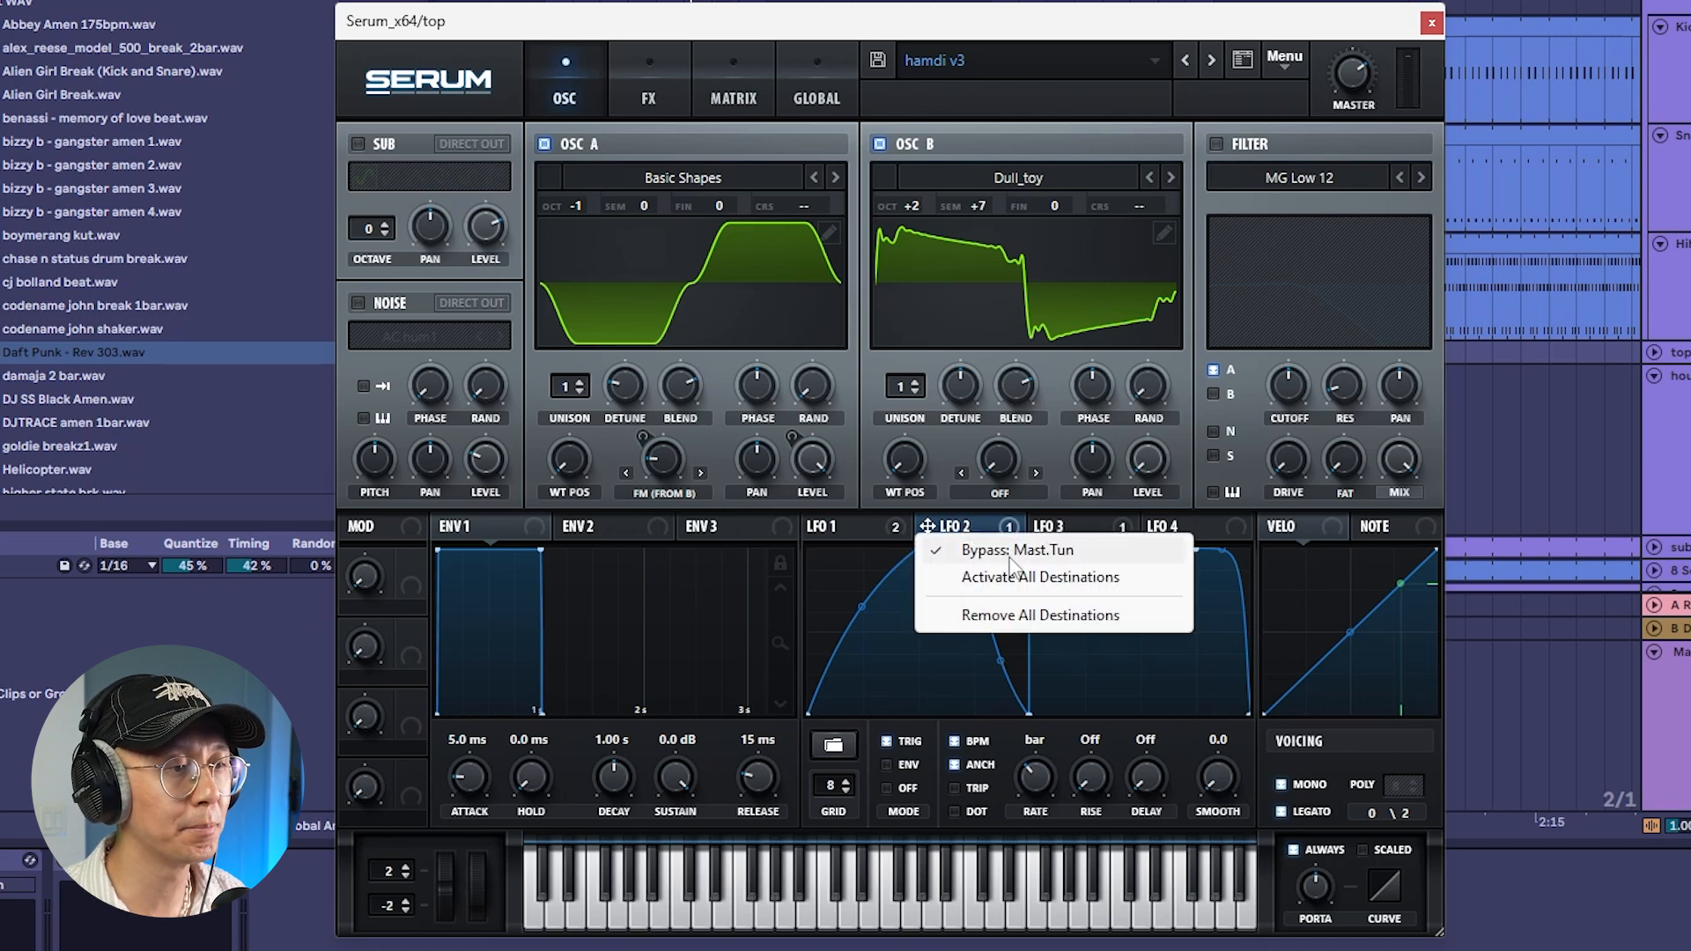
pyautogui.click(1015, 555)
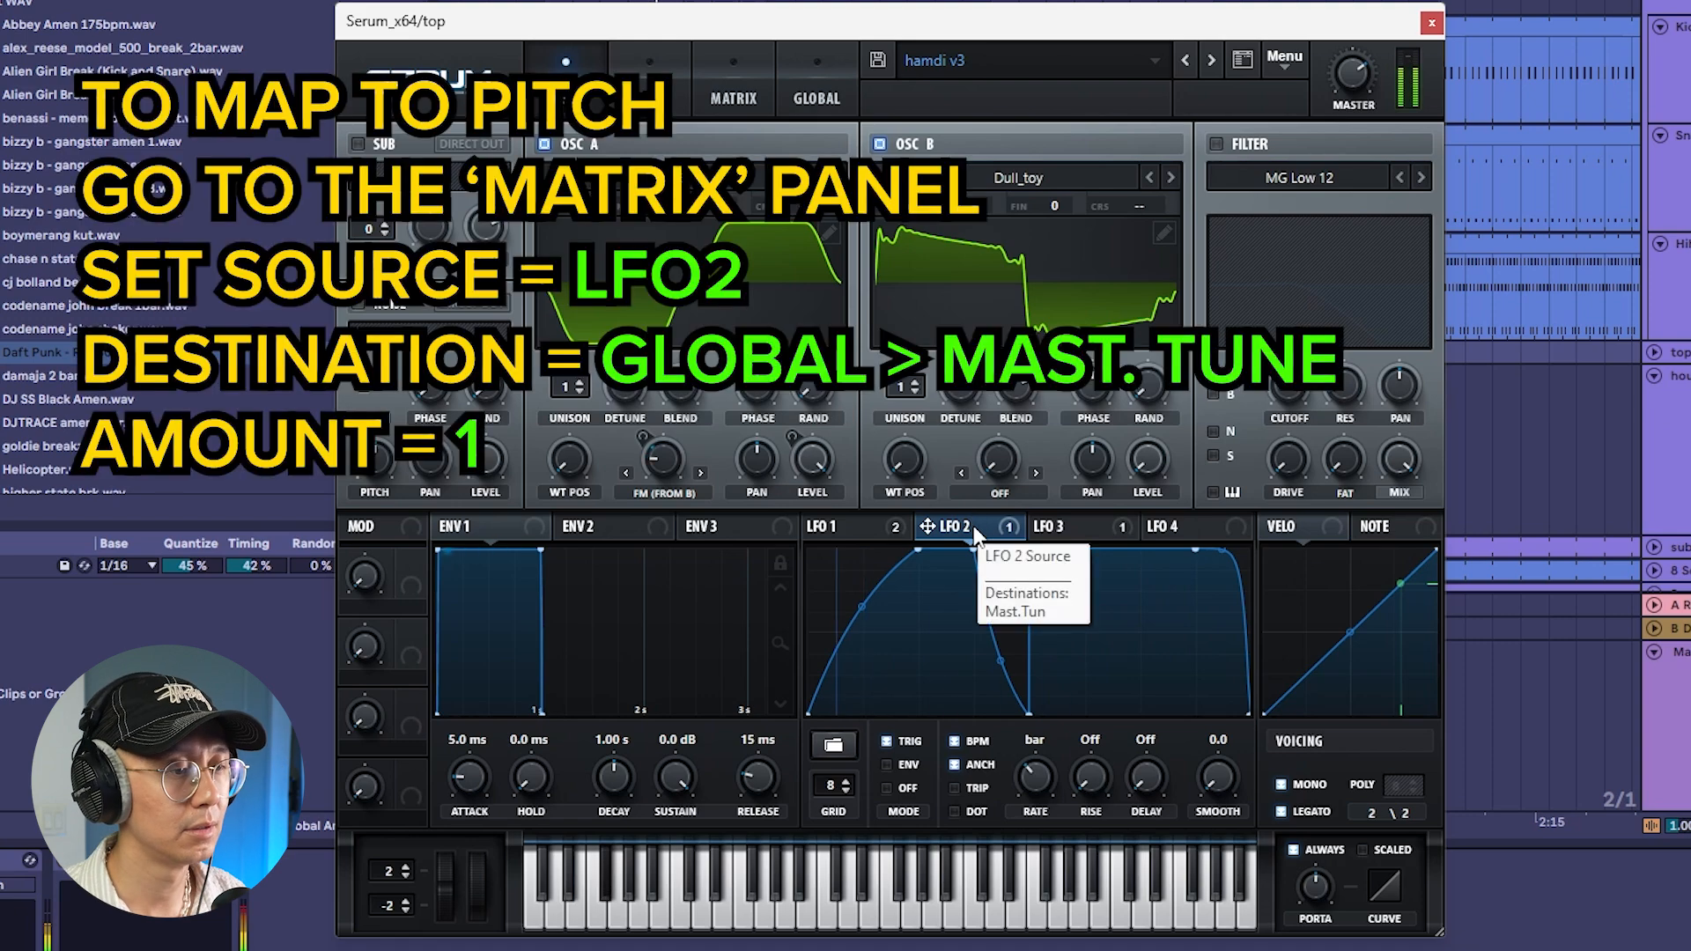
# Re-enable the bypassed Distortion, Hyper/Dimension, Filter, Compressor and EQ effects one by one, auditioning the patch, and close Serum.
pyautogui.click(656, 88)
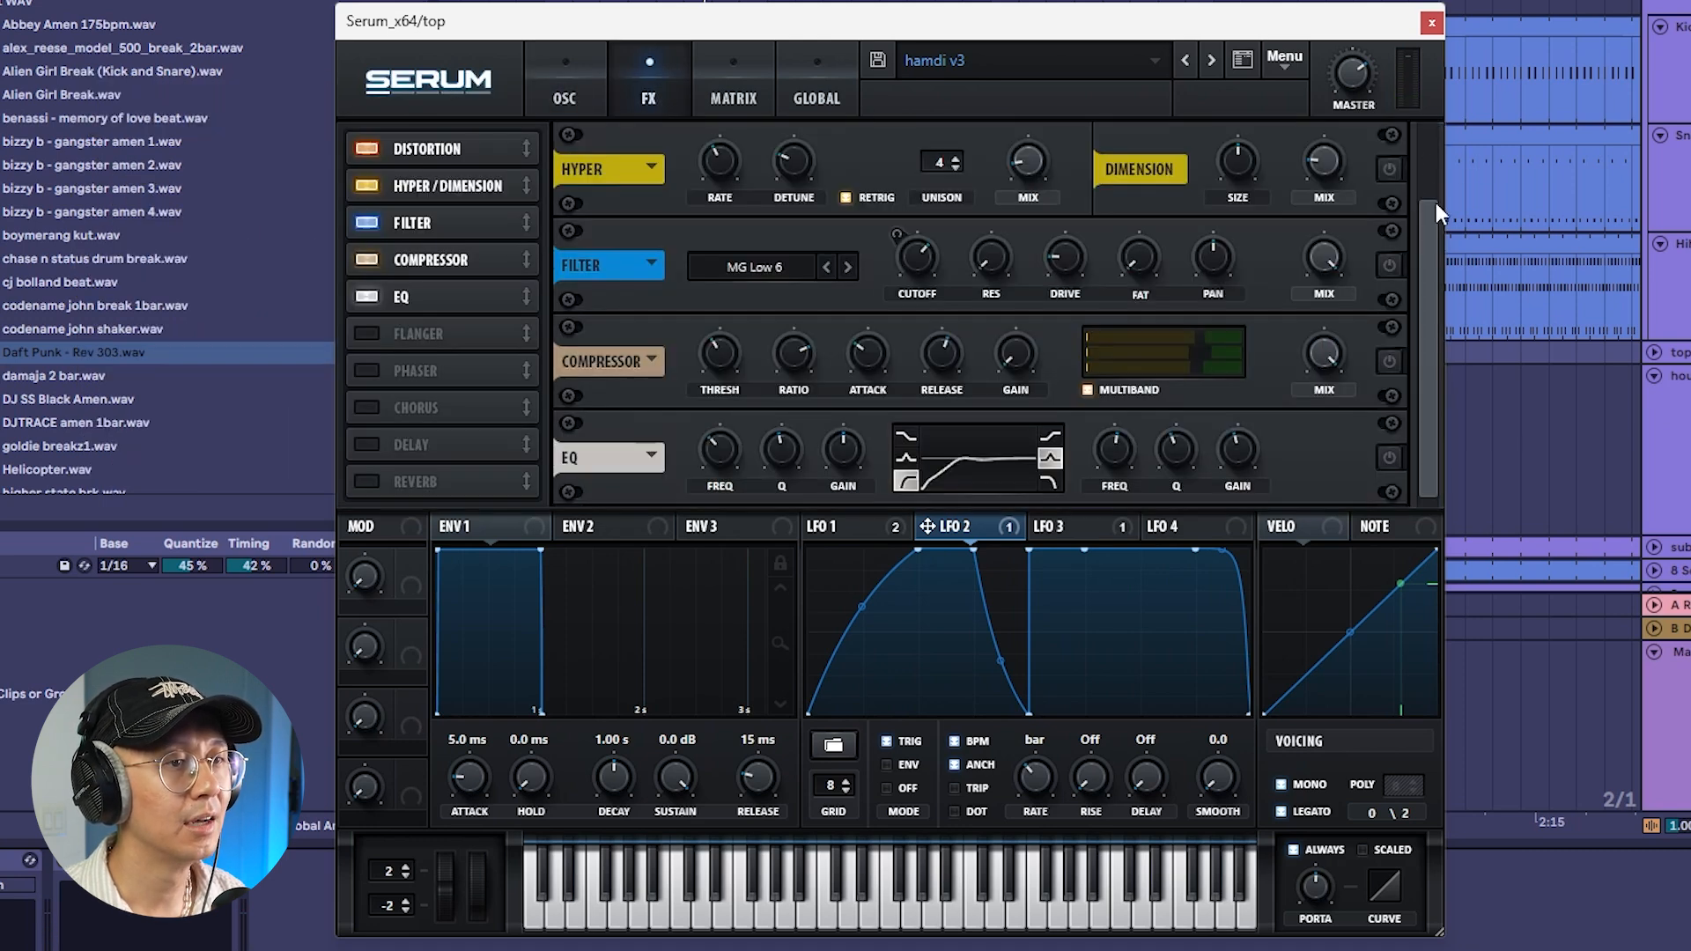
pyautogui.scroll(2, 1363, 199)
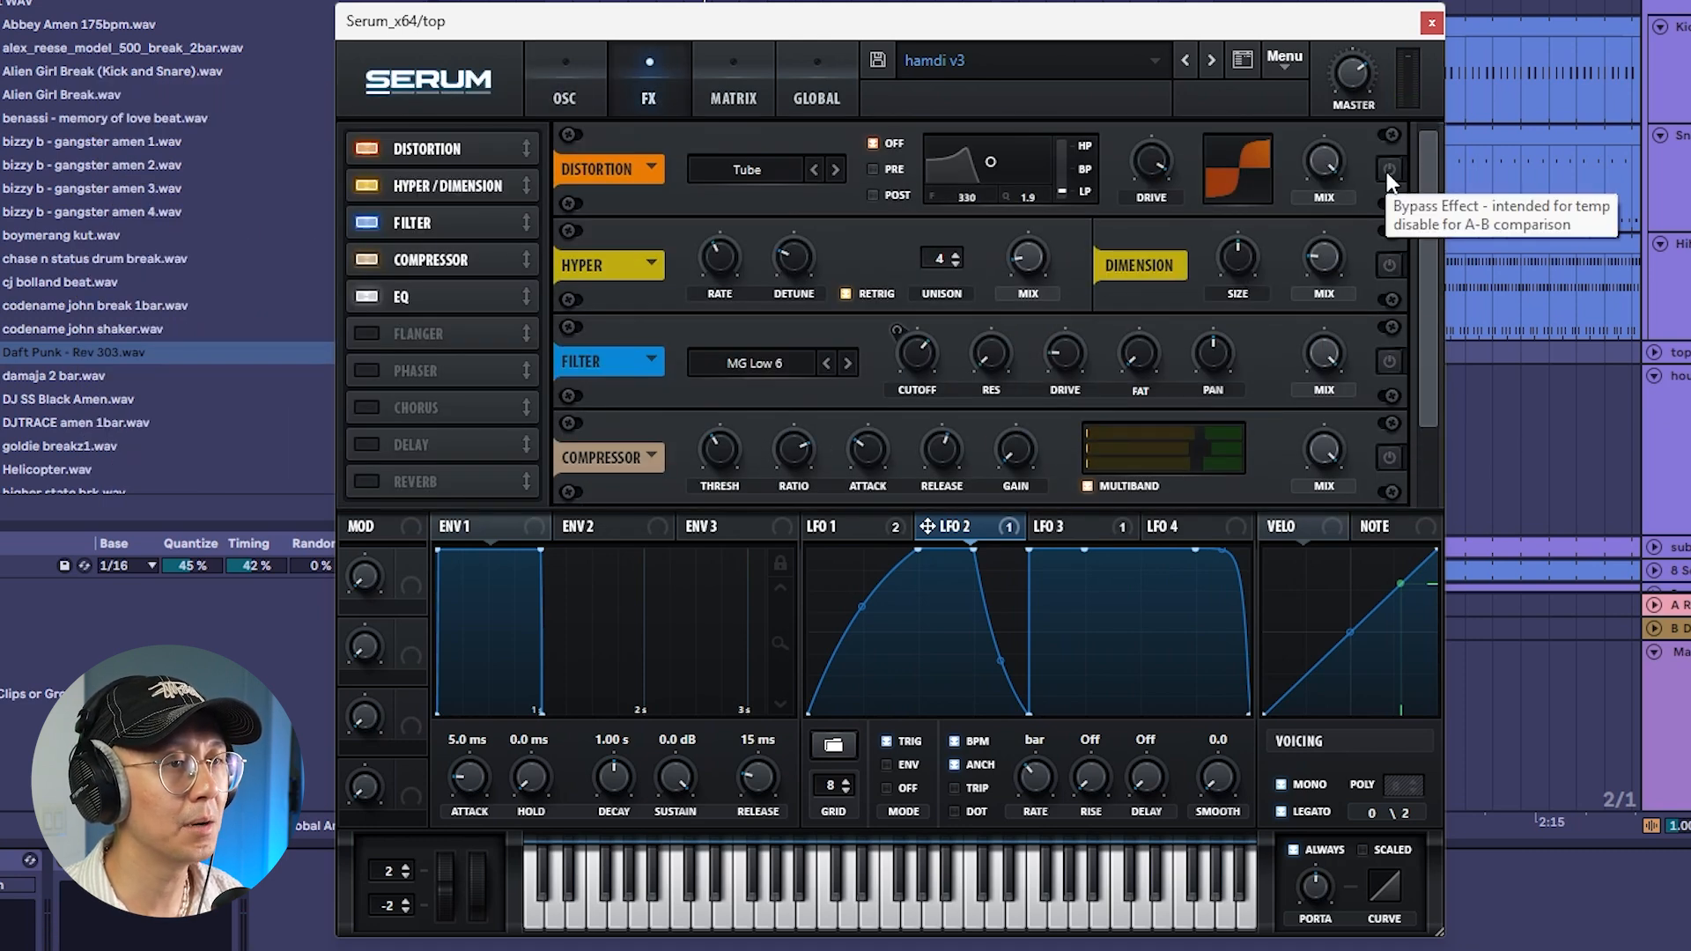
pyautogui.click(1388, 169)
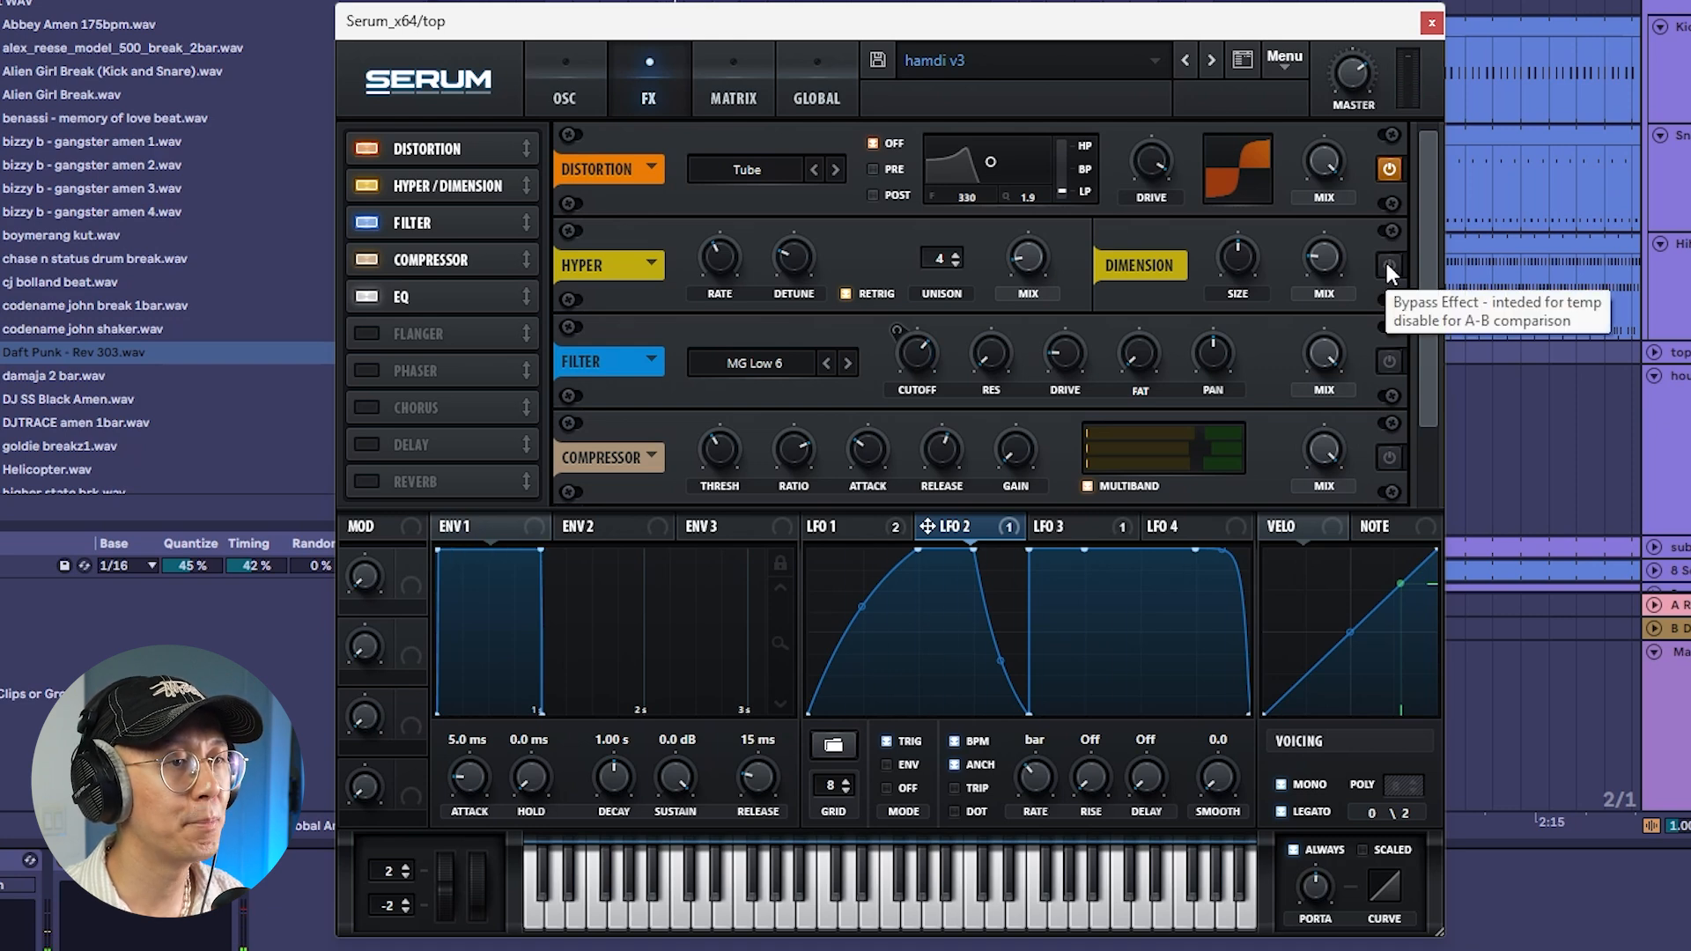
pyautogui.click(1389, 266)
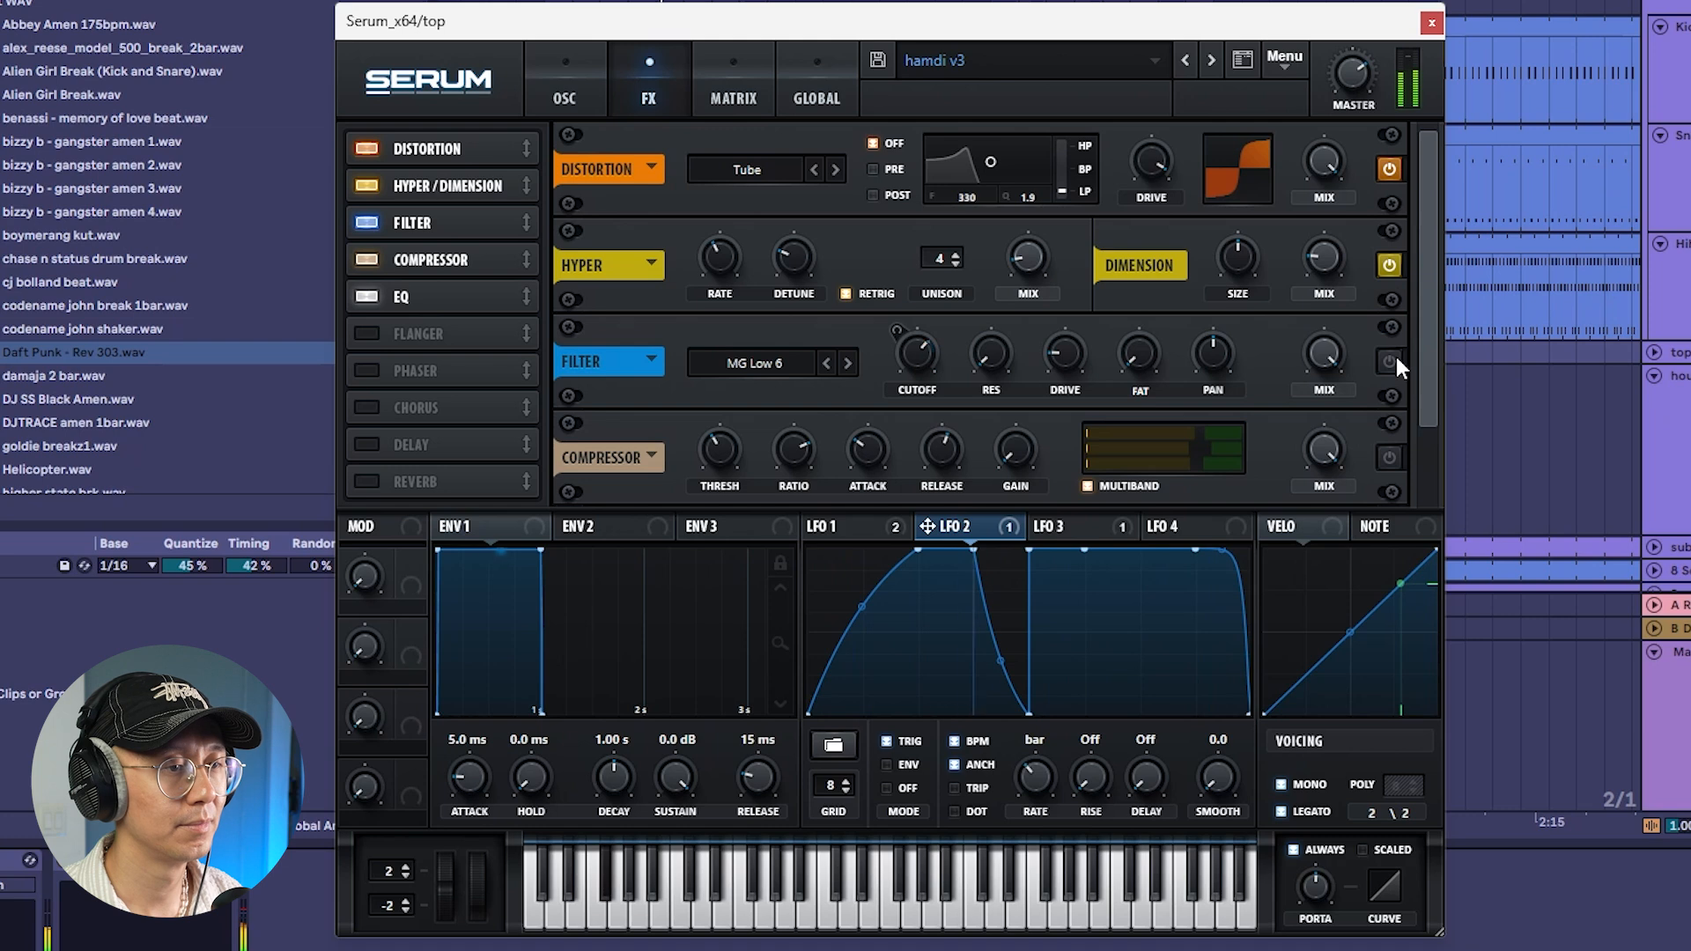
pyautogui.click(1395, 362)
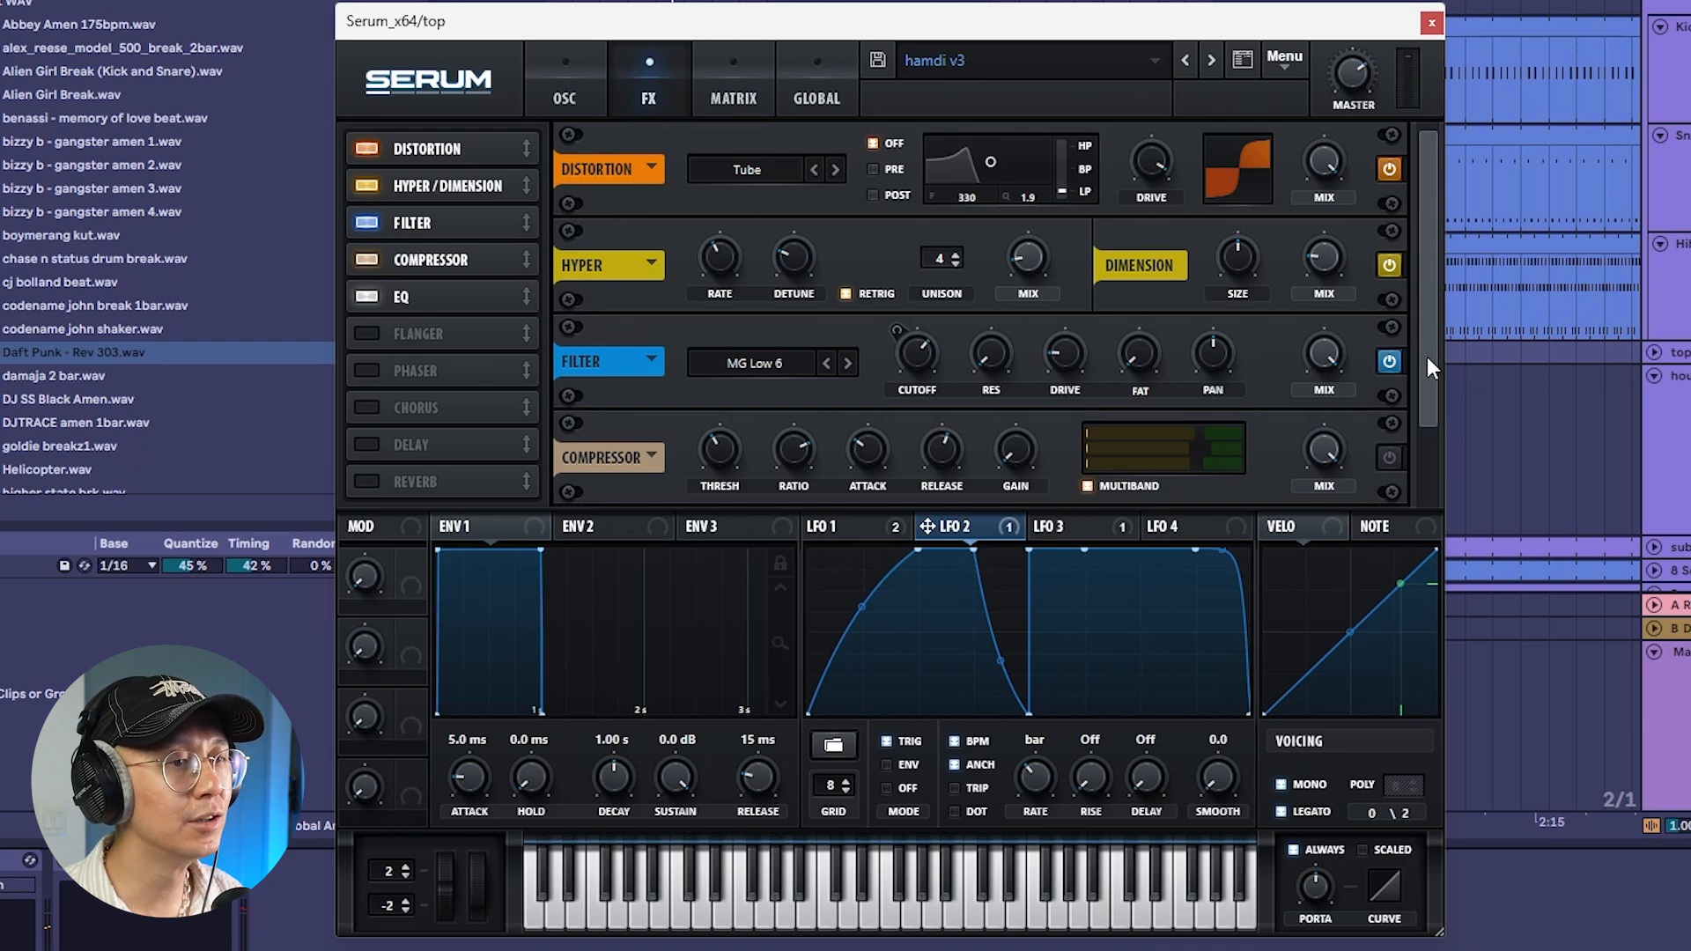
pyautogui.moveTo(1426, 356); pyautogui.dragTo(1424, 437)
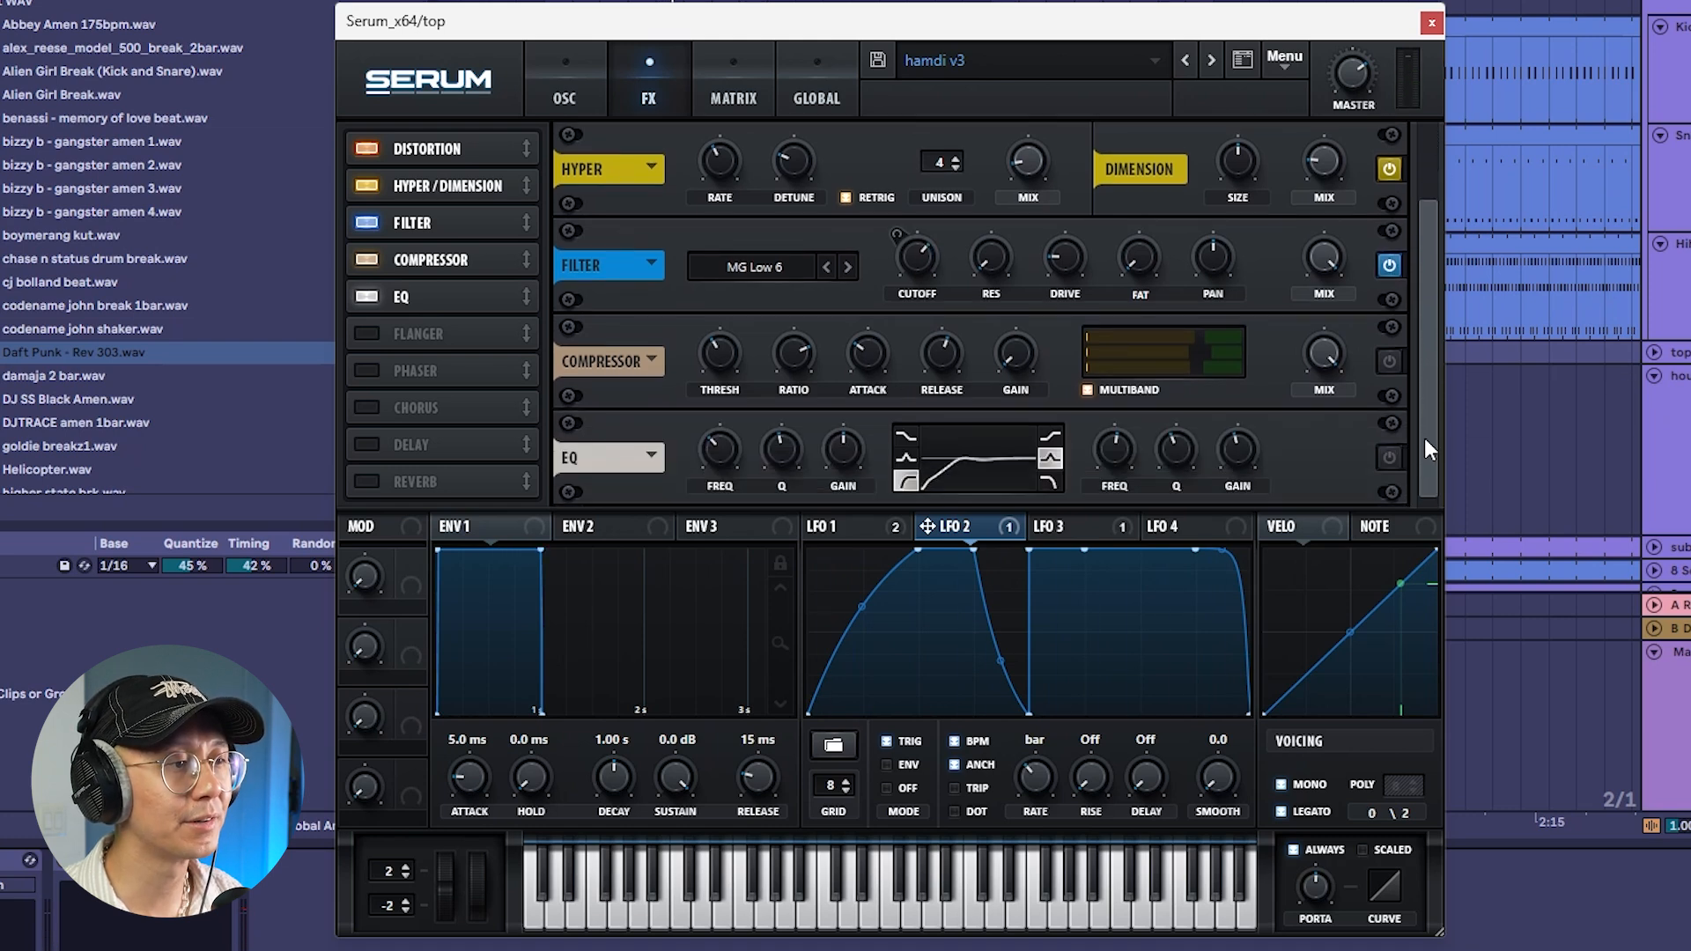
pyautogui.click(1390, 362)
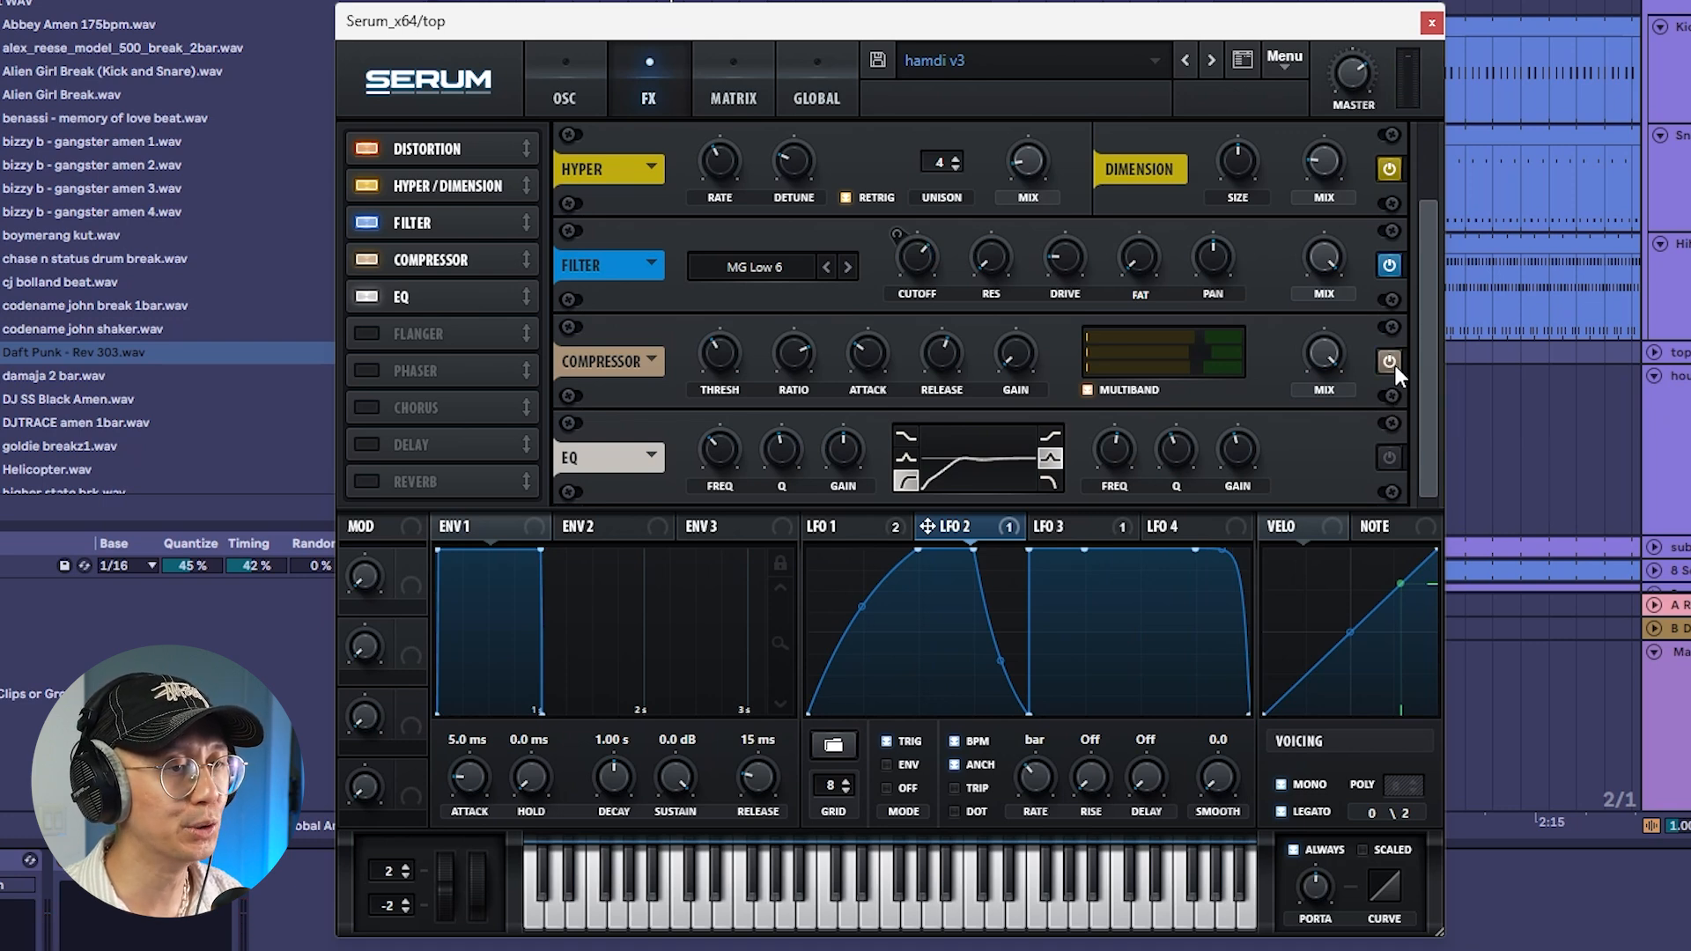
pyautogui.click(1390, 458)
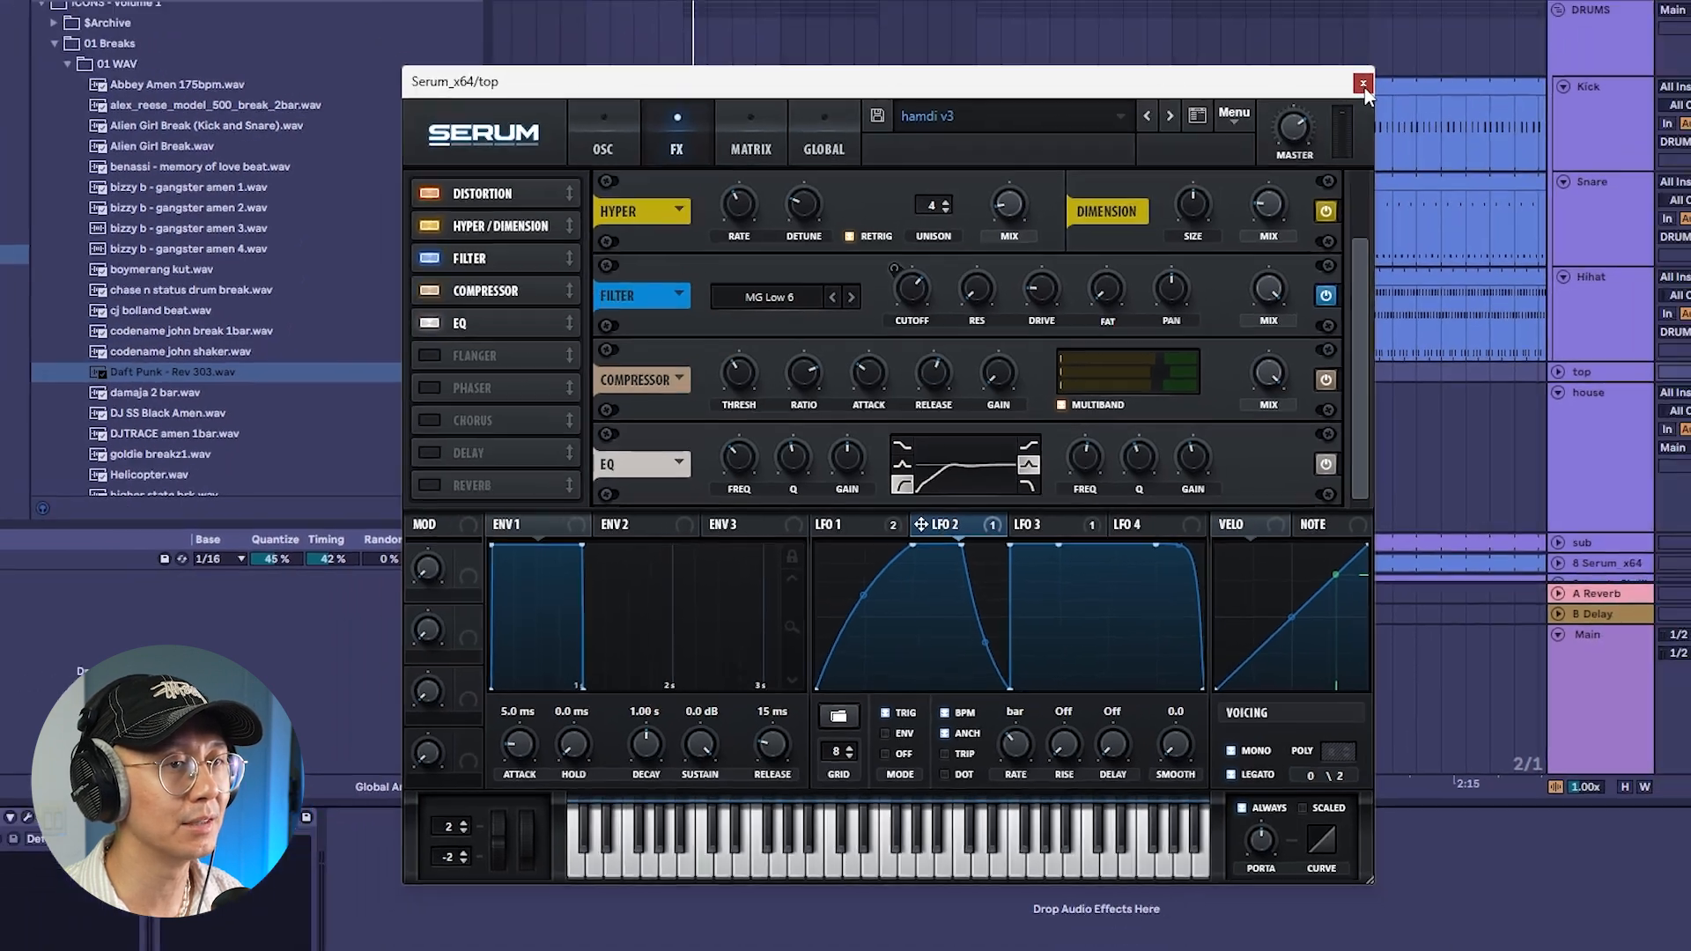
pyautogui.click(1431, 23)
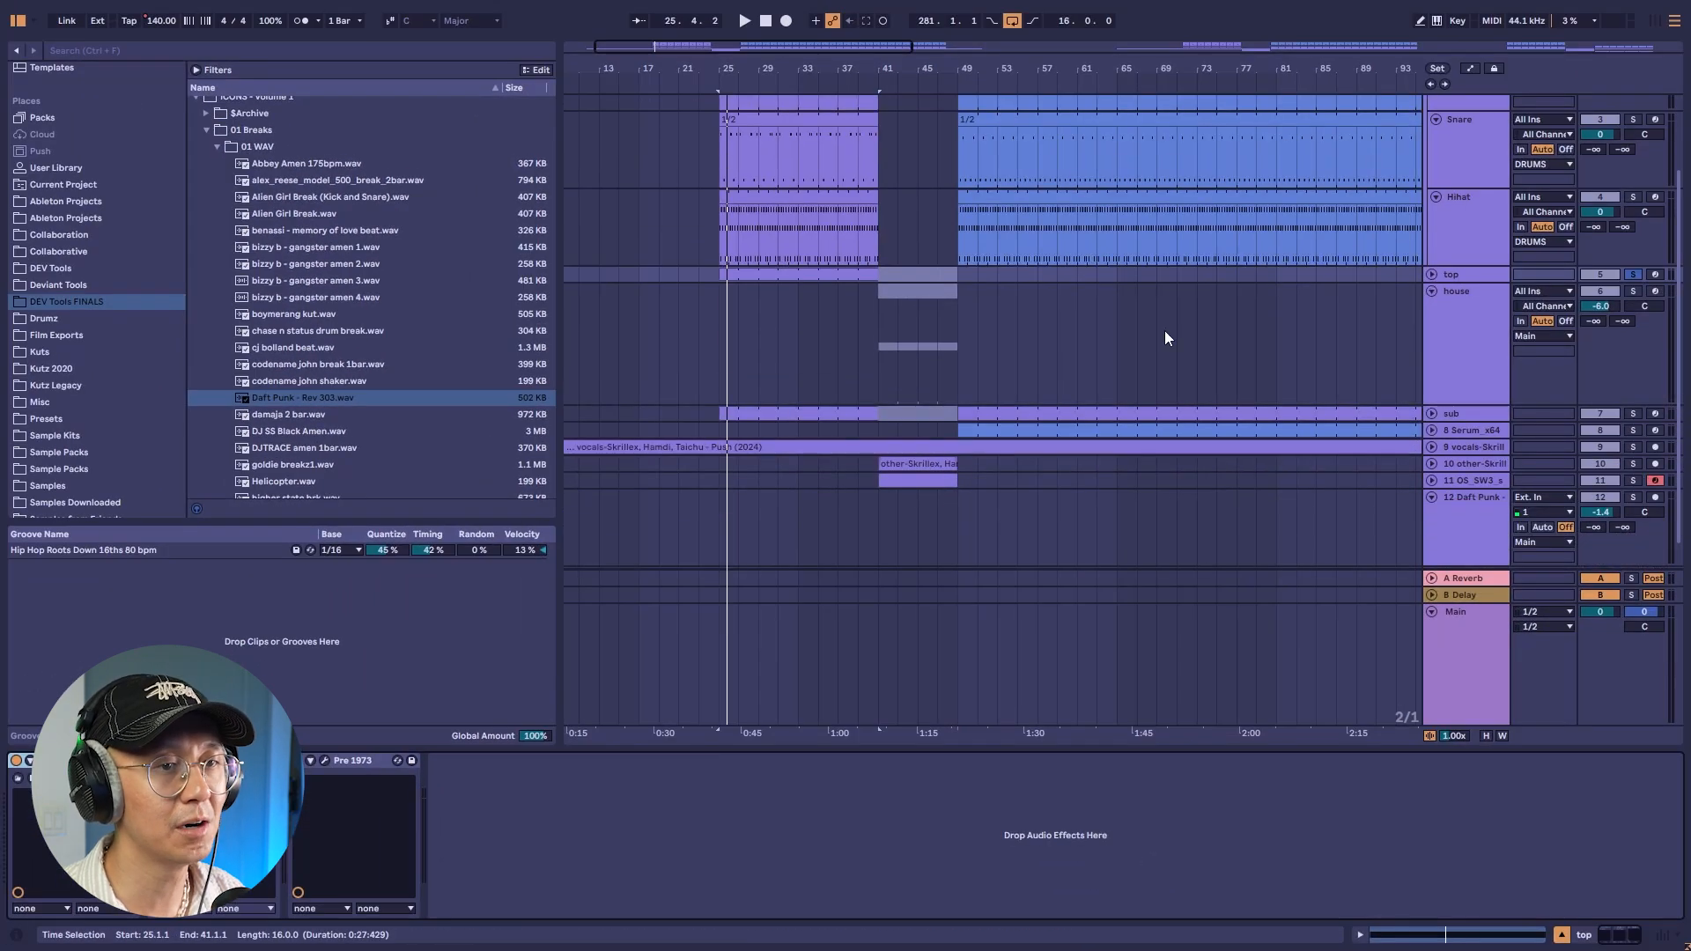
# Solo and unfold the sub track and select its clip spanning bars 25 to 41.
pyautogui.click(1499, 412)
pyautogui.click(1633, 414)
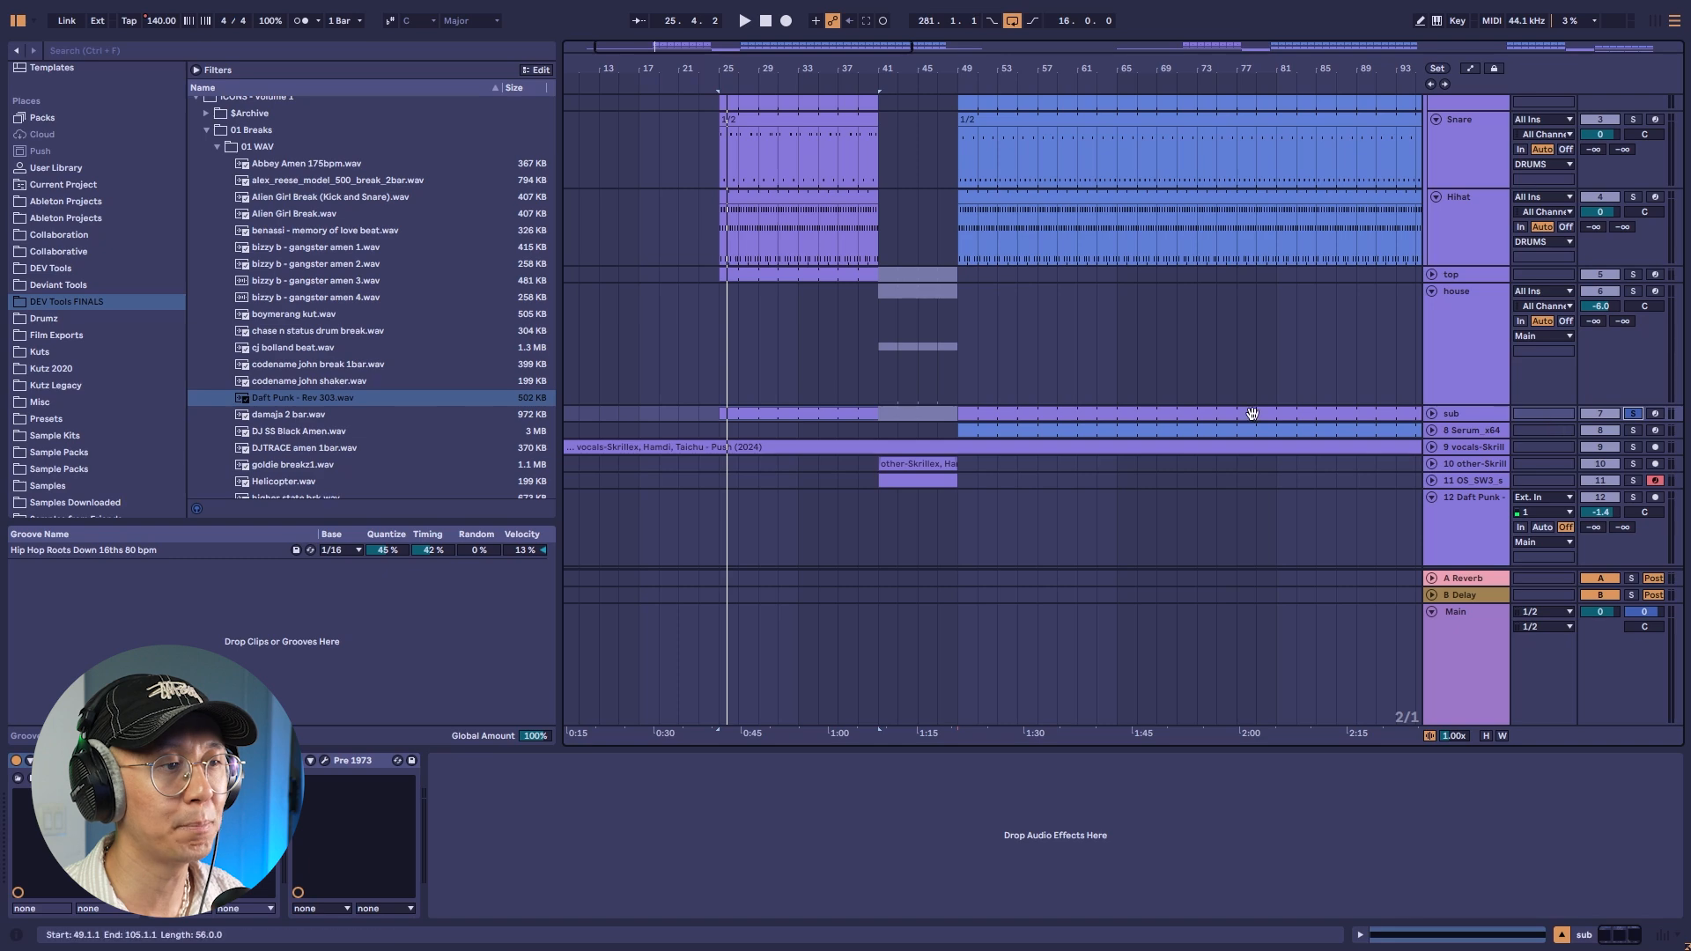
pyautogui.click(1432, 414)
pyautogui.click(803, 414)
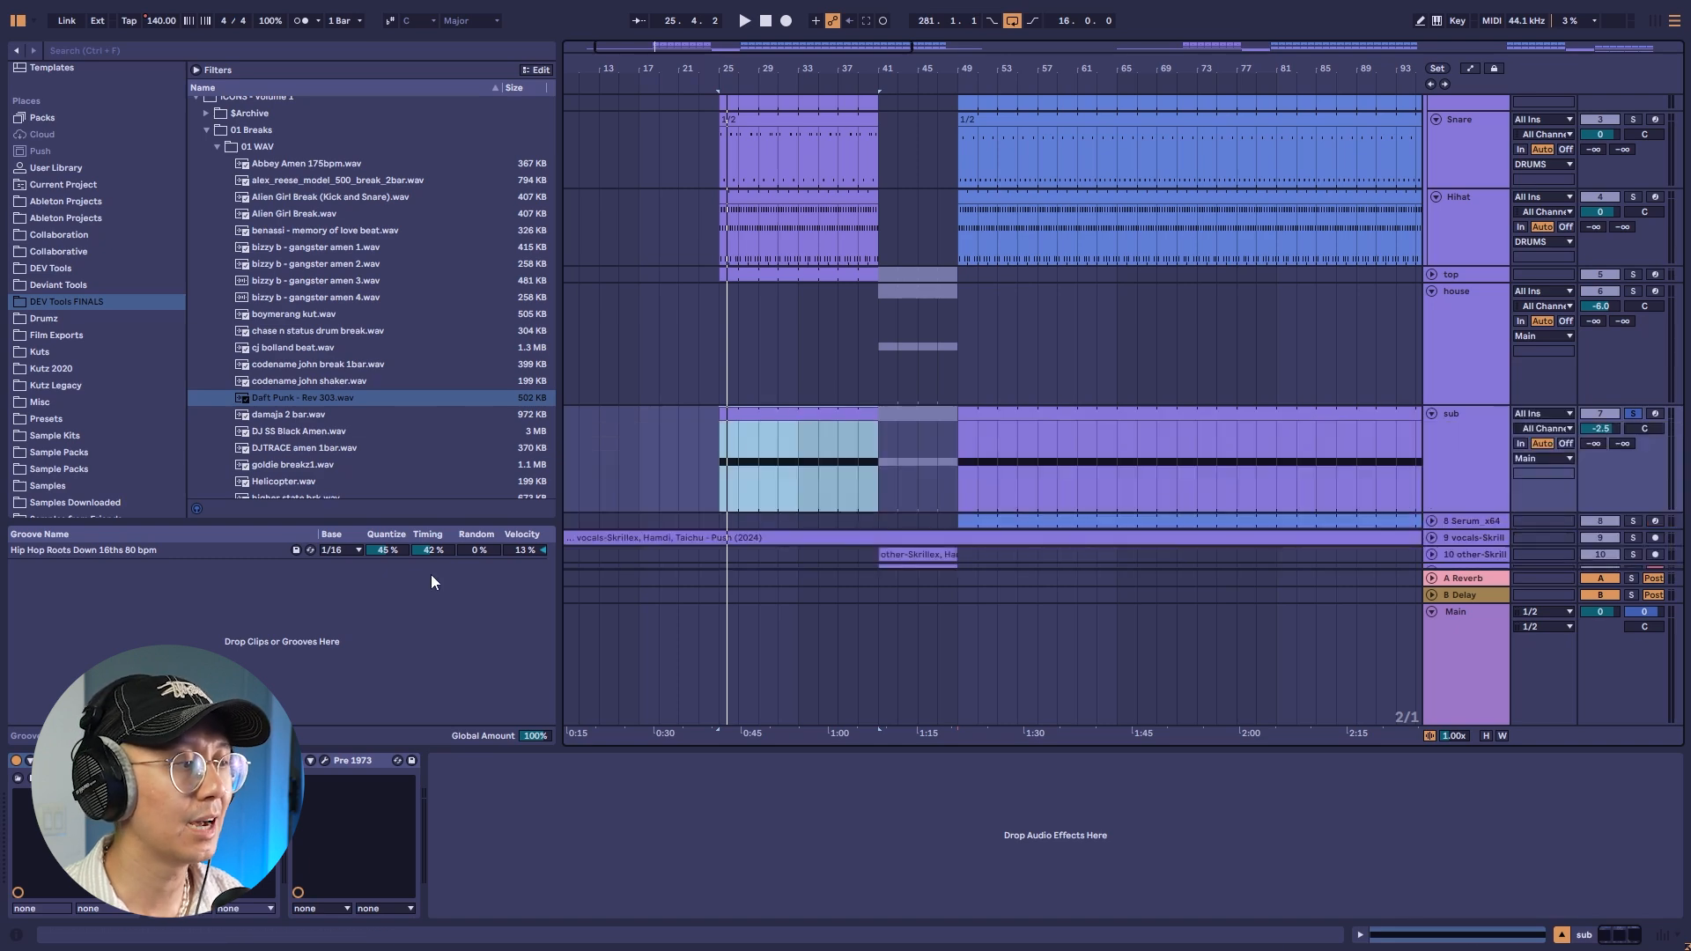
# Examine the oscillator and effects settings of the Serum patch on the sub track.
pyautogui.click(44, 760)
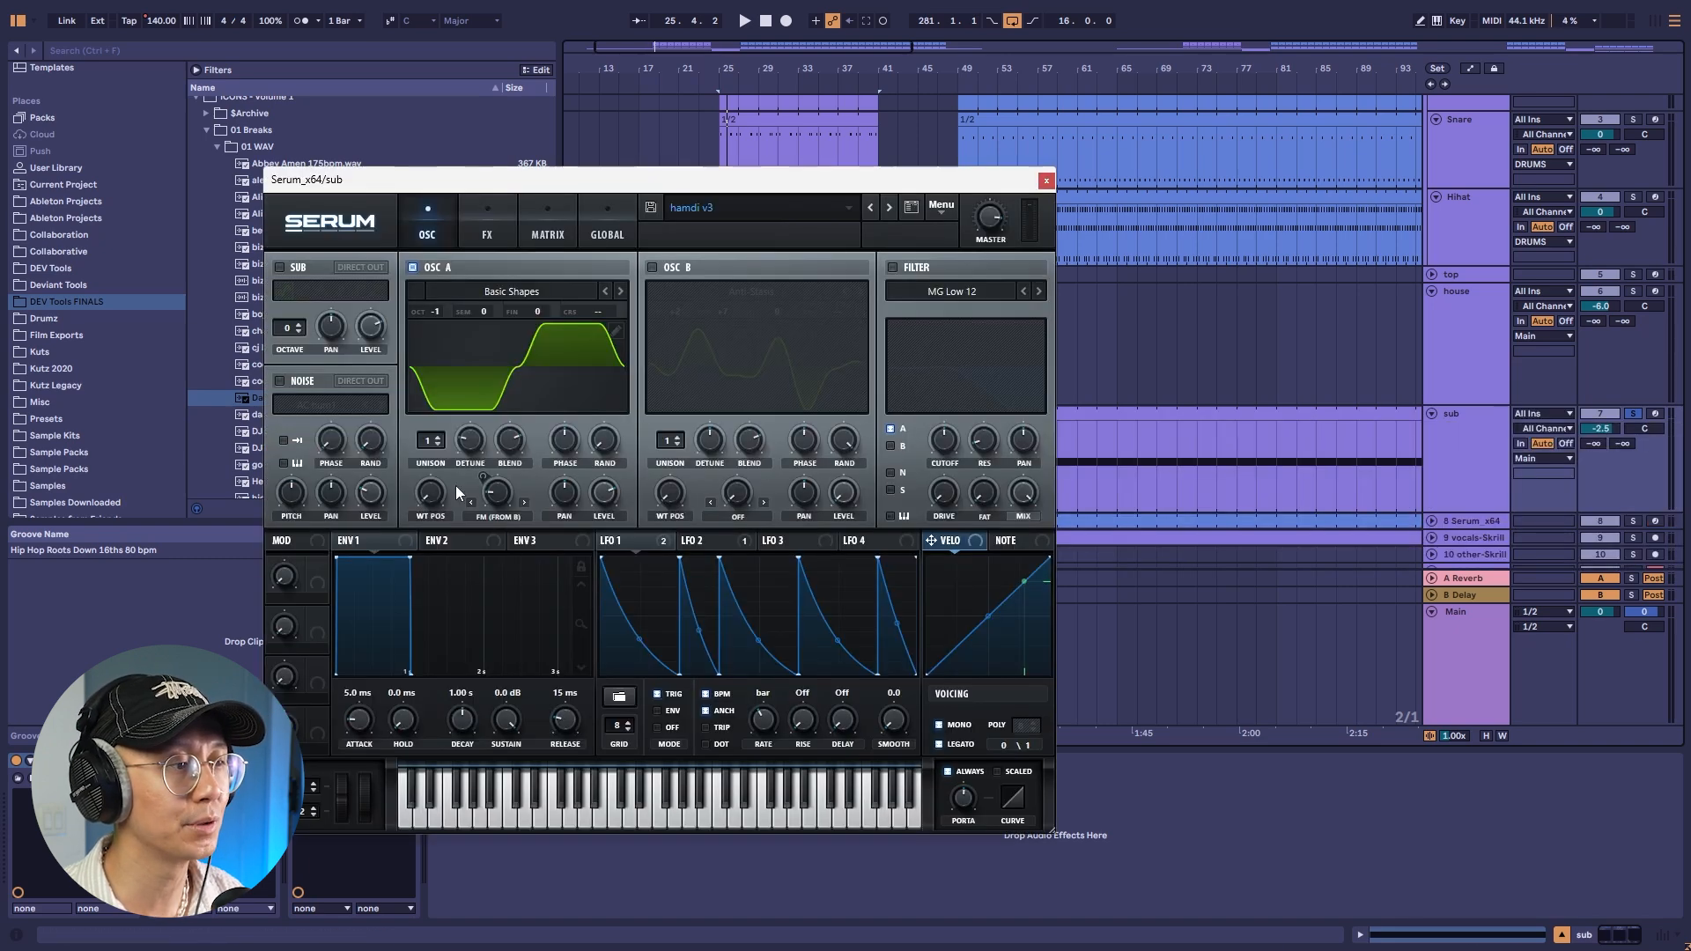
pyautogui.click(502, 222)
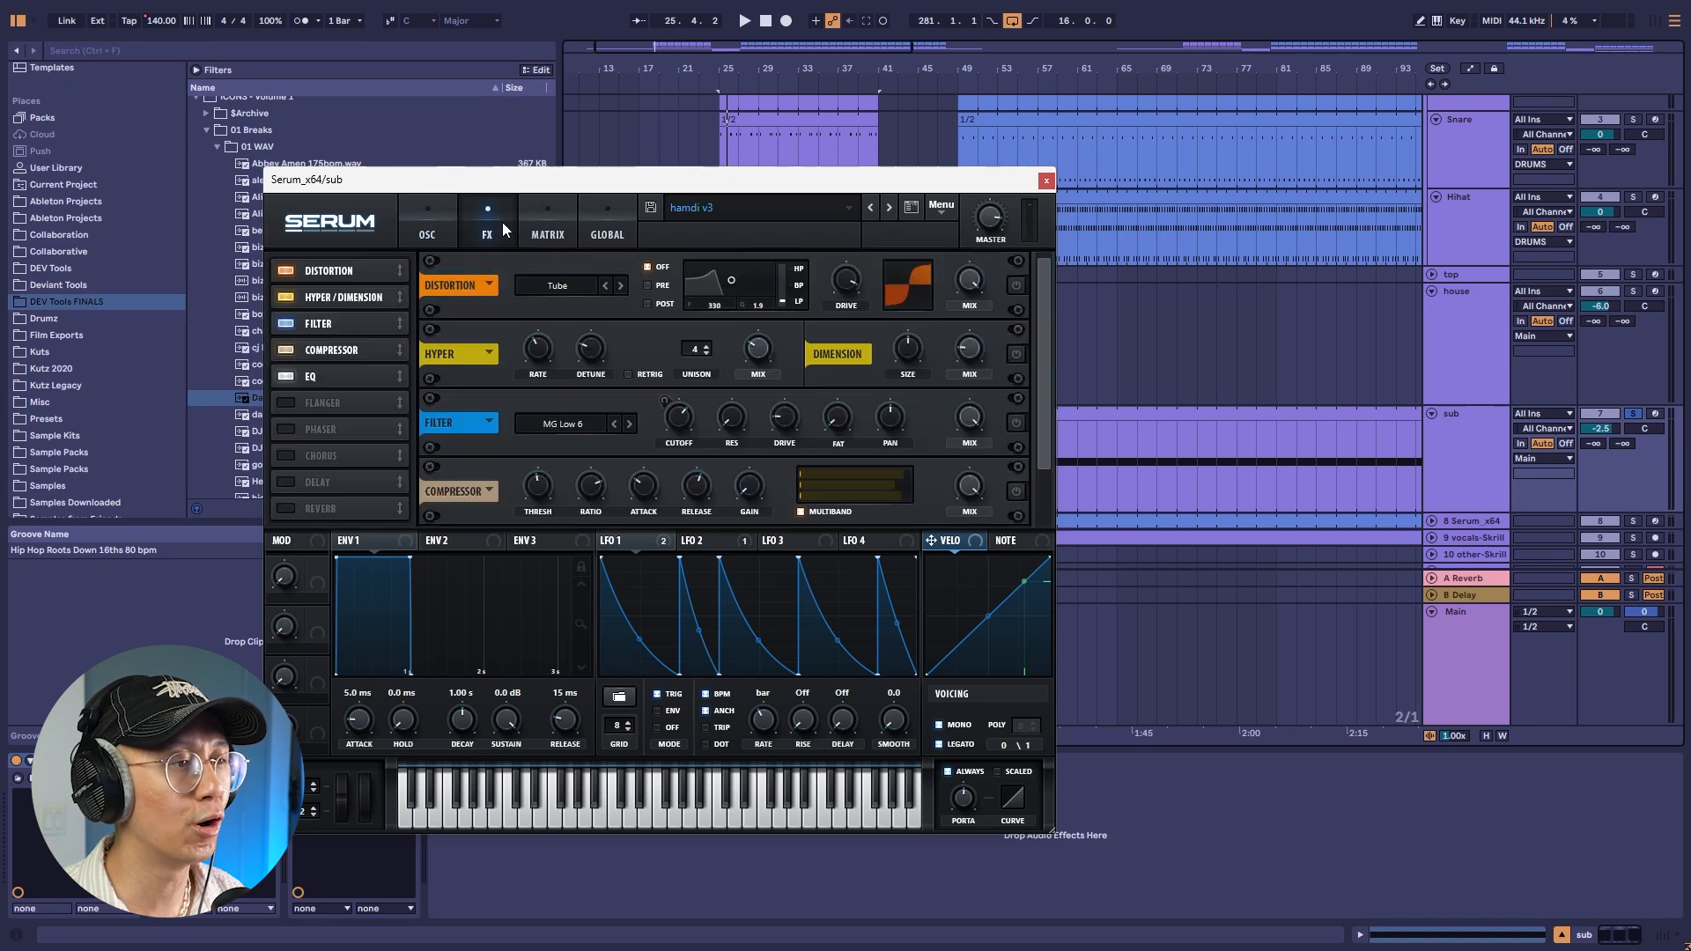
pyautogui.click(446, 229)
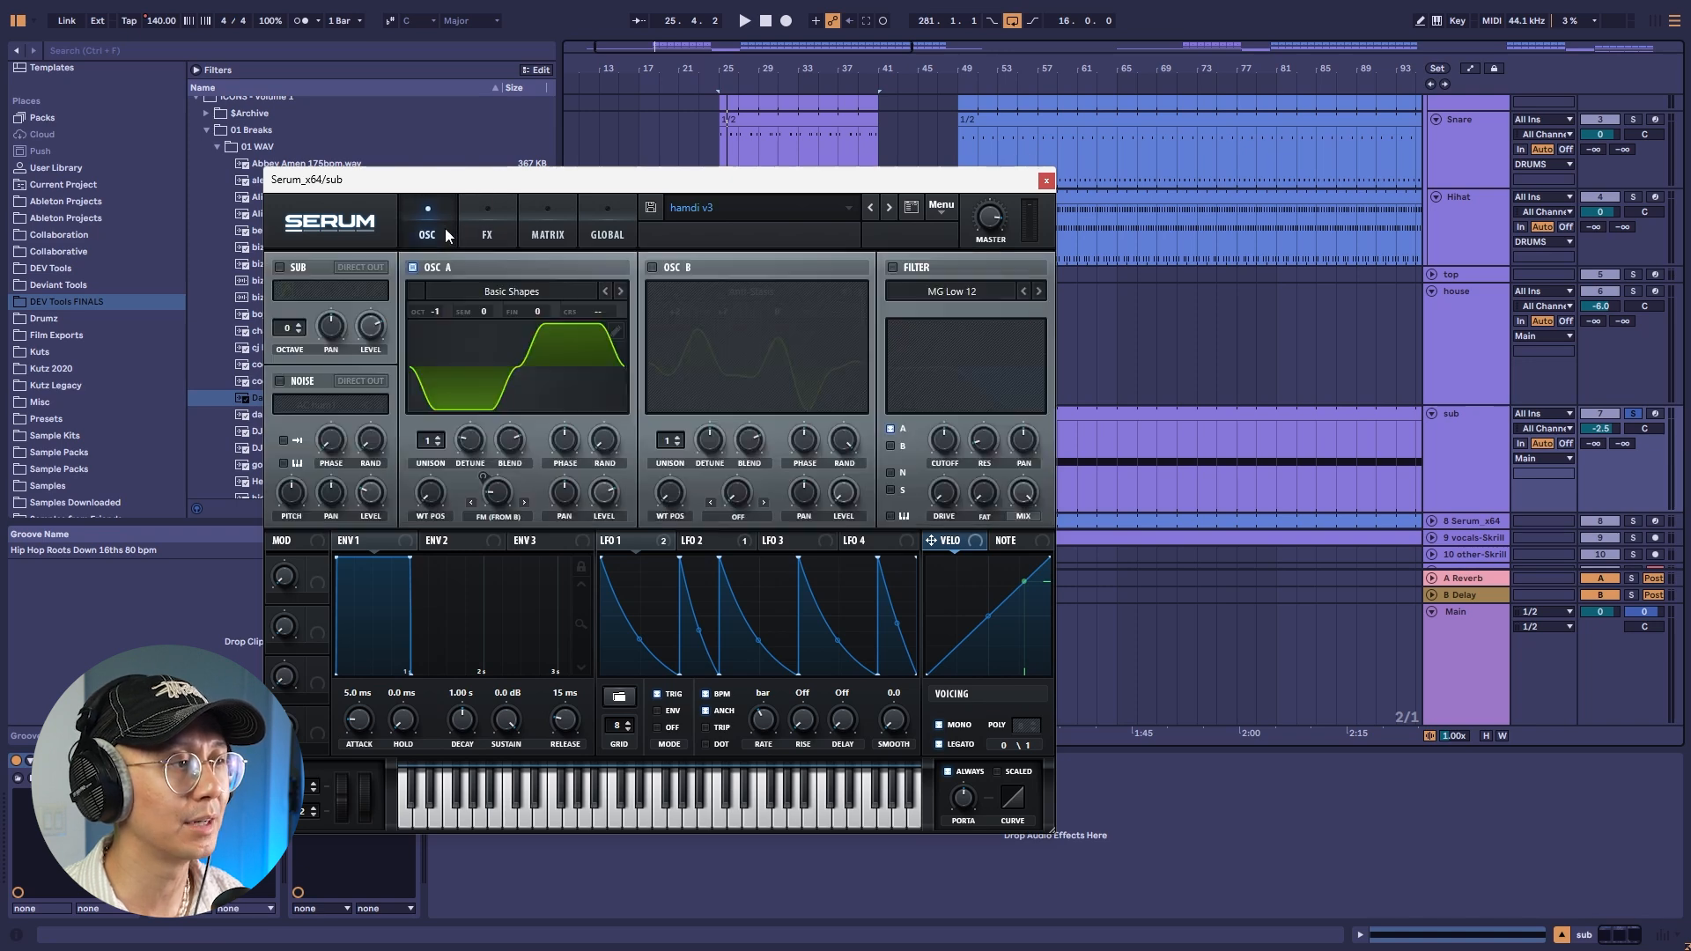
pyautogui.click(1046, 181)
# Audition the soloed sub bass and unsolo the track.
pyautogui.press('space')
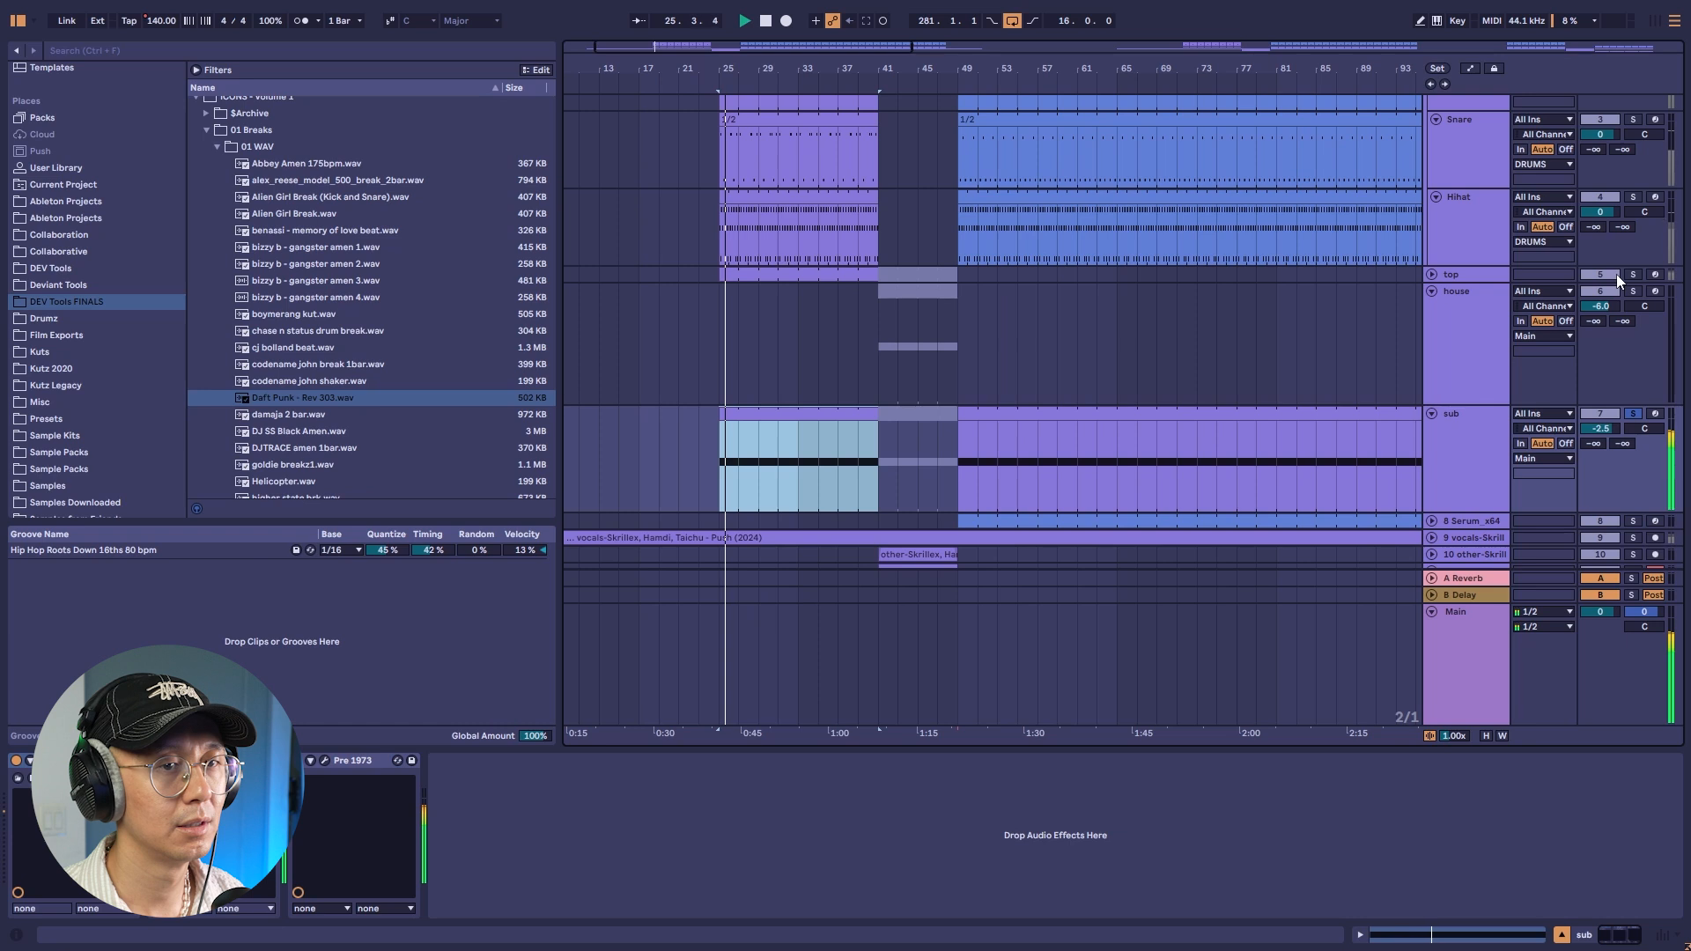
pyautogui.click(1634, 413)
pyautogui.press('space')
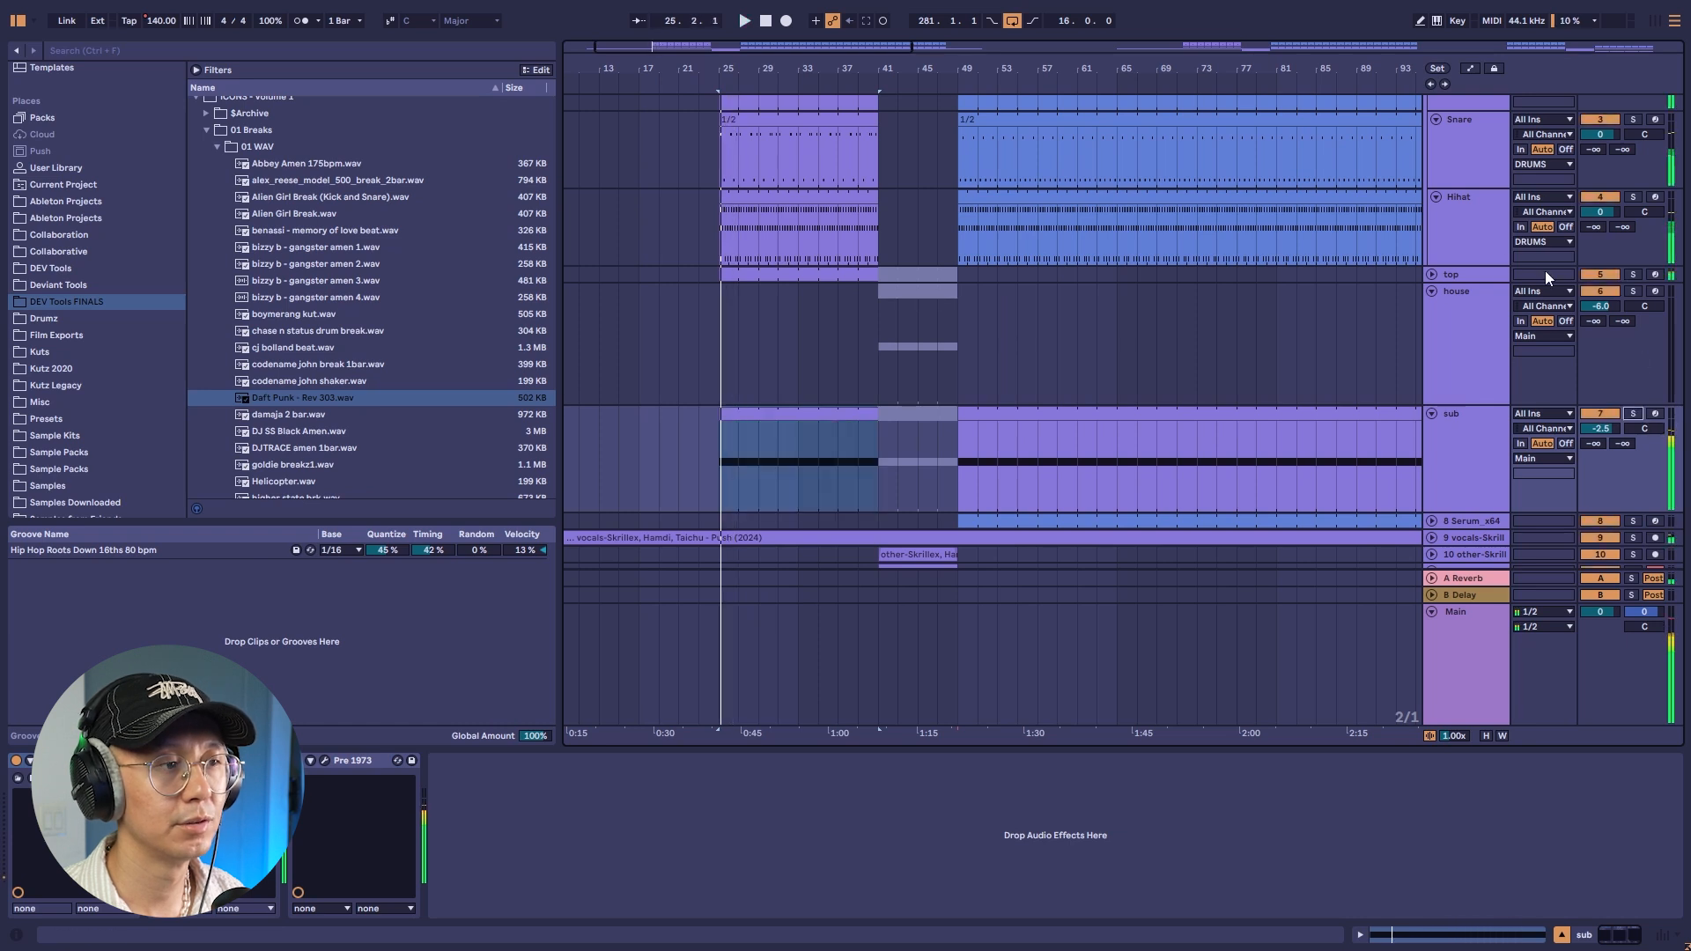
# Play the top, house and sub tracks soloed together from bar 25 and unsolo them.
pyautogui.click(748, 299)
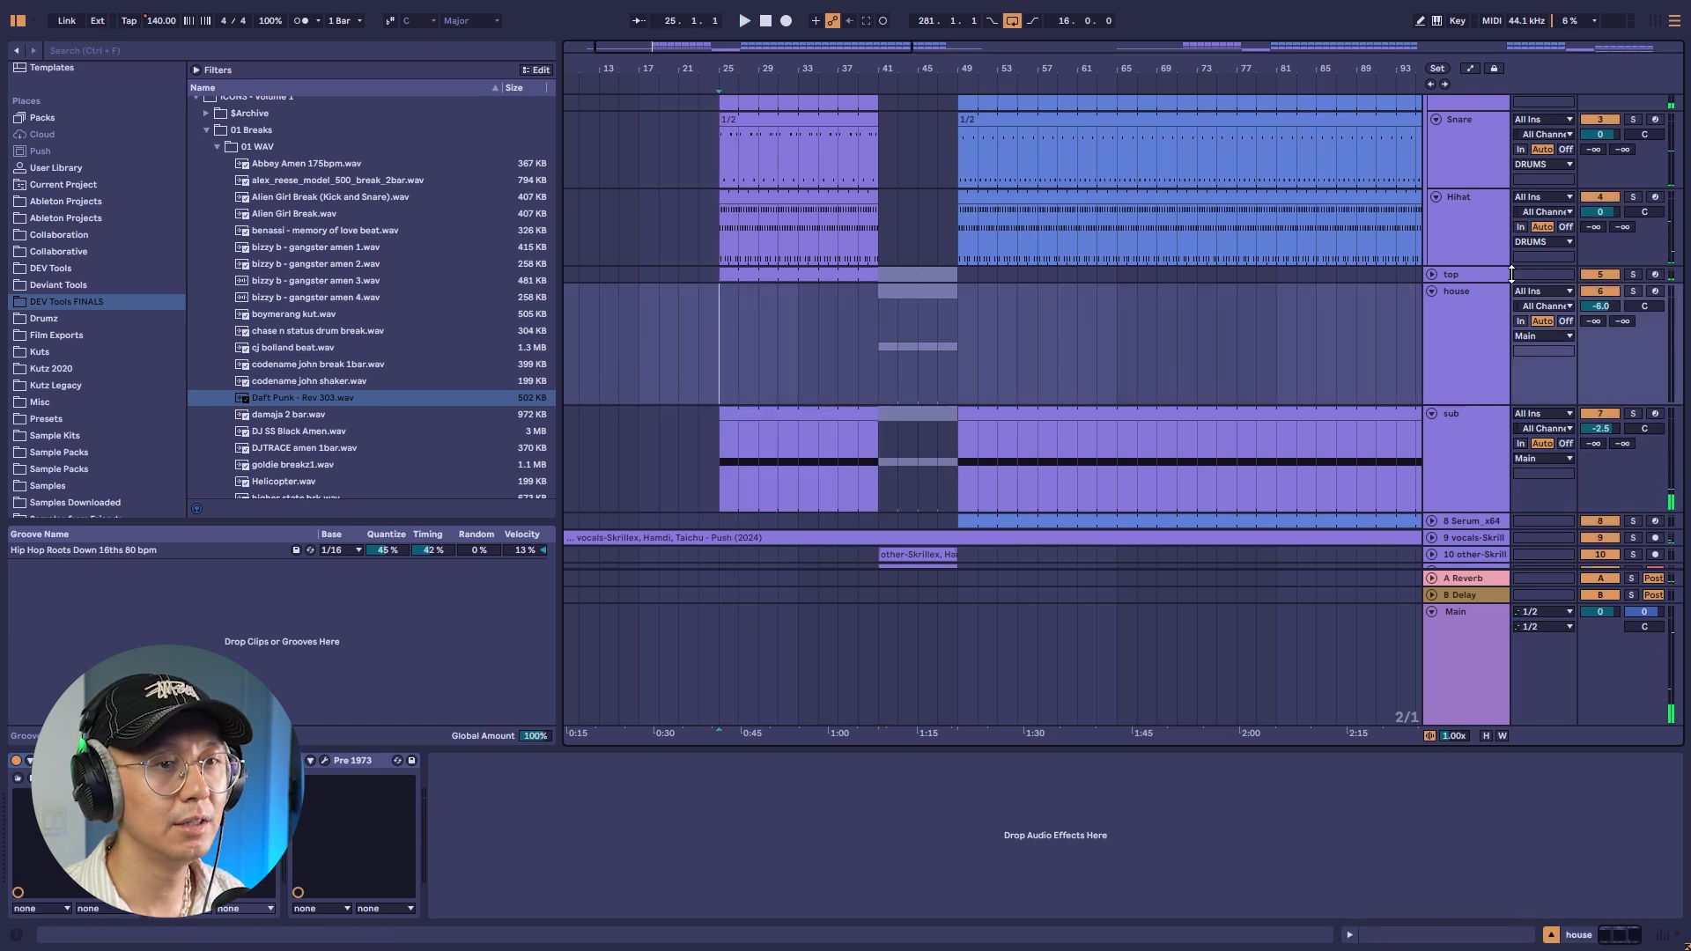
pyautogui.keyDown('shift'); pyautogui.click(1472, 454); pyautogui.keyUp('shift')
pyautogui.click(1635, 411)
pyautogui.press('space')
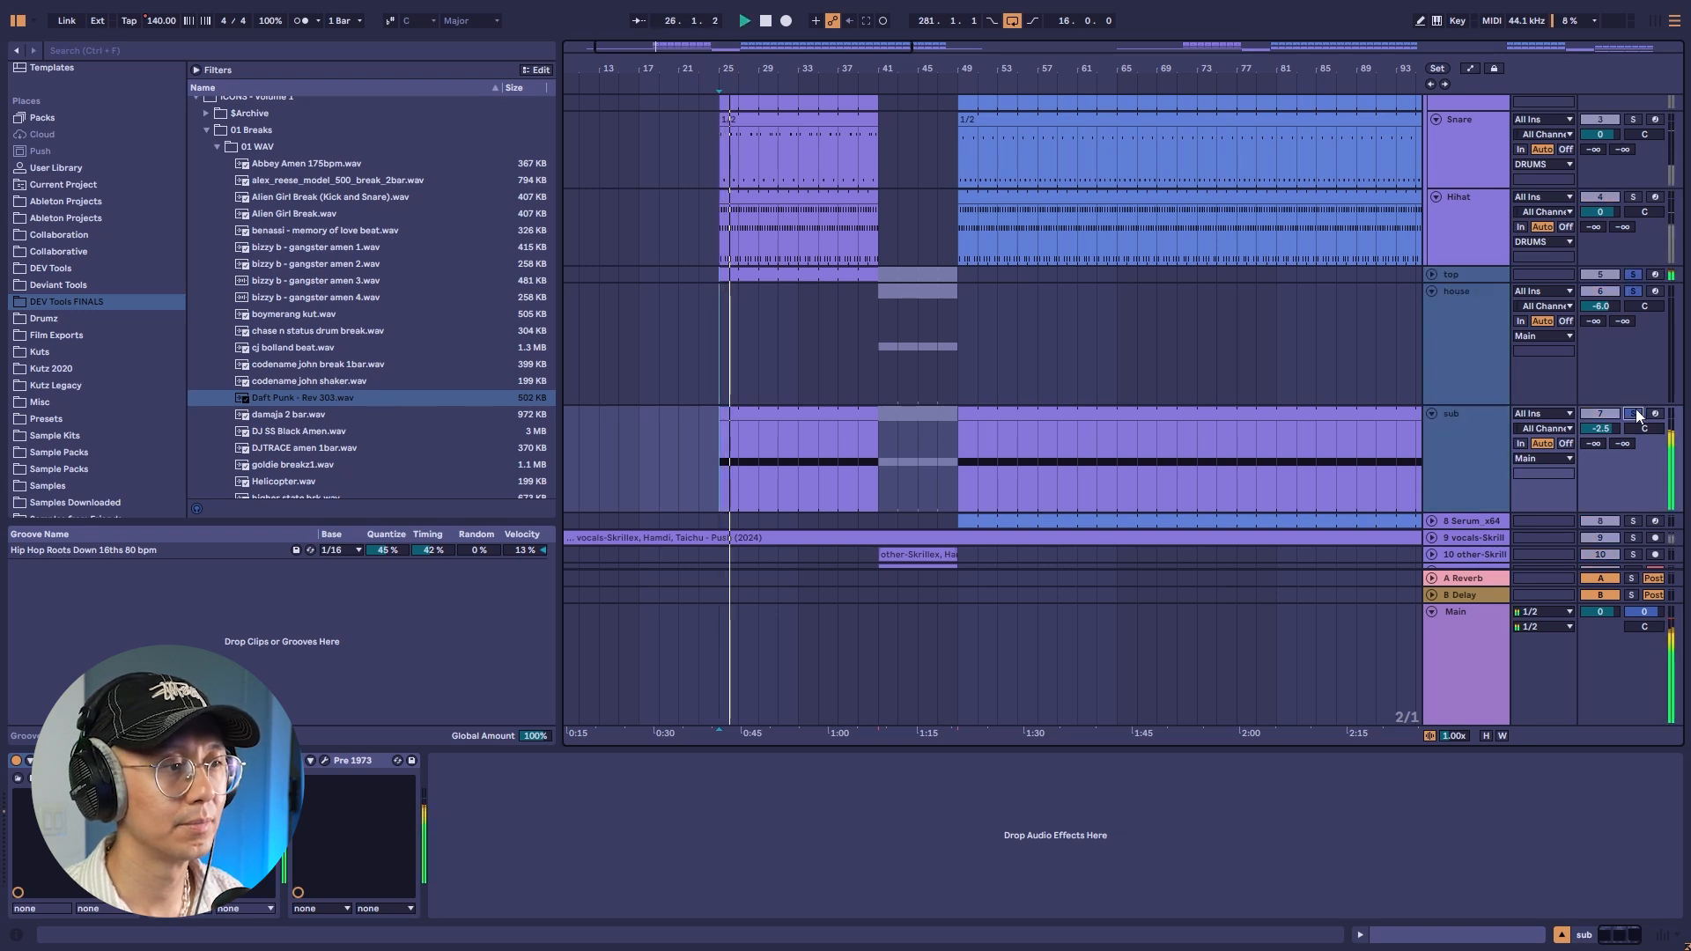
pyautogui.click(1635, 411)
pyautogui.press('space')
# Open the Hihat clip at bar 25 and set its groove to Hip Hop Roots Down 16ths 80 bpm.
pyautogui.scroll(3, 763, 177)
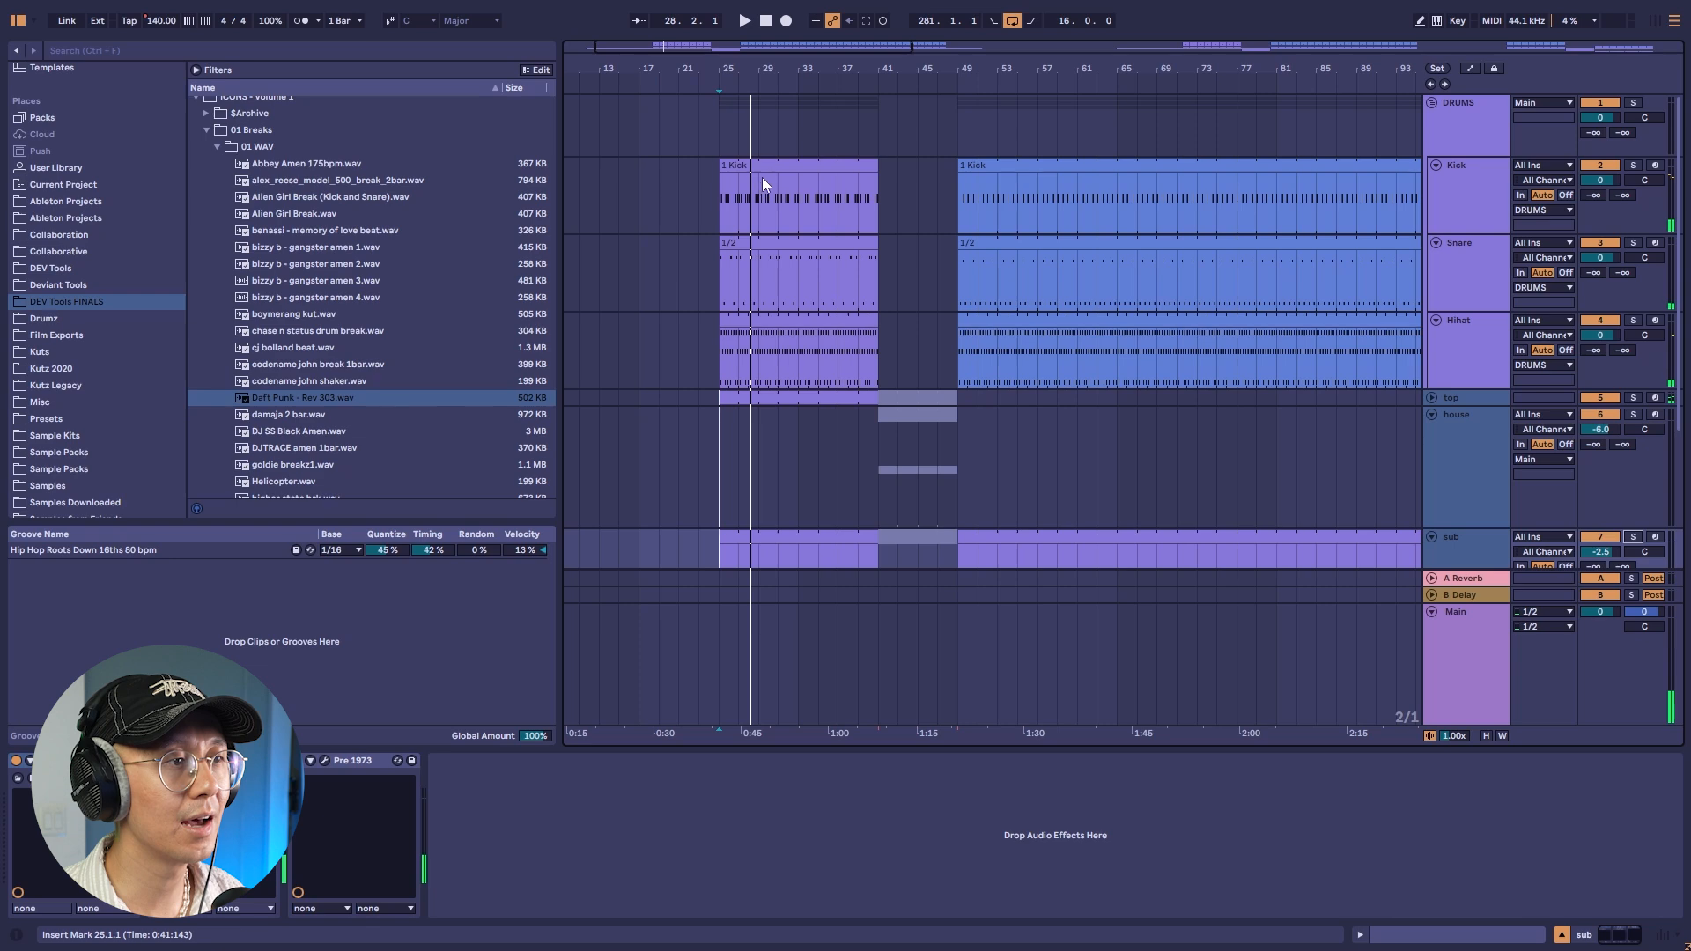
pyautogui.click(763, 184)
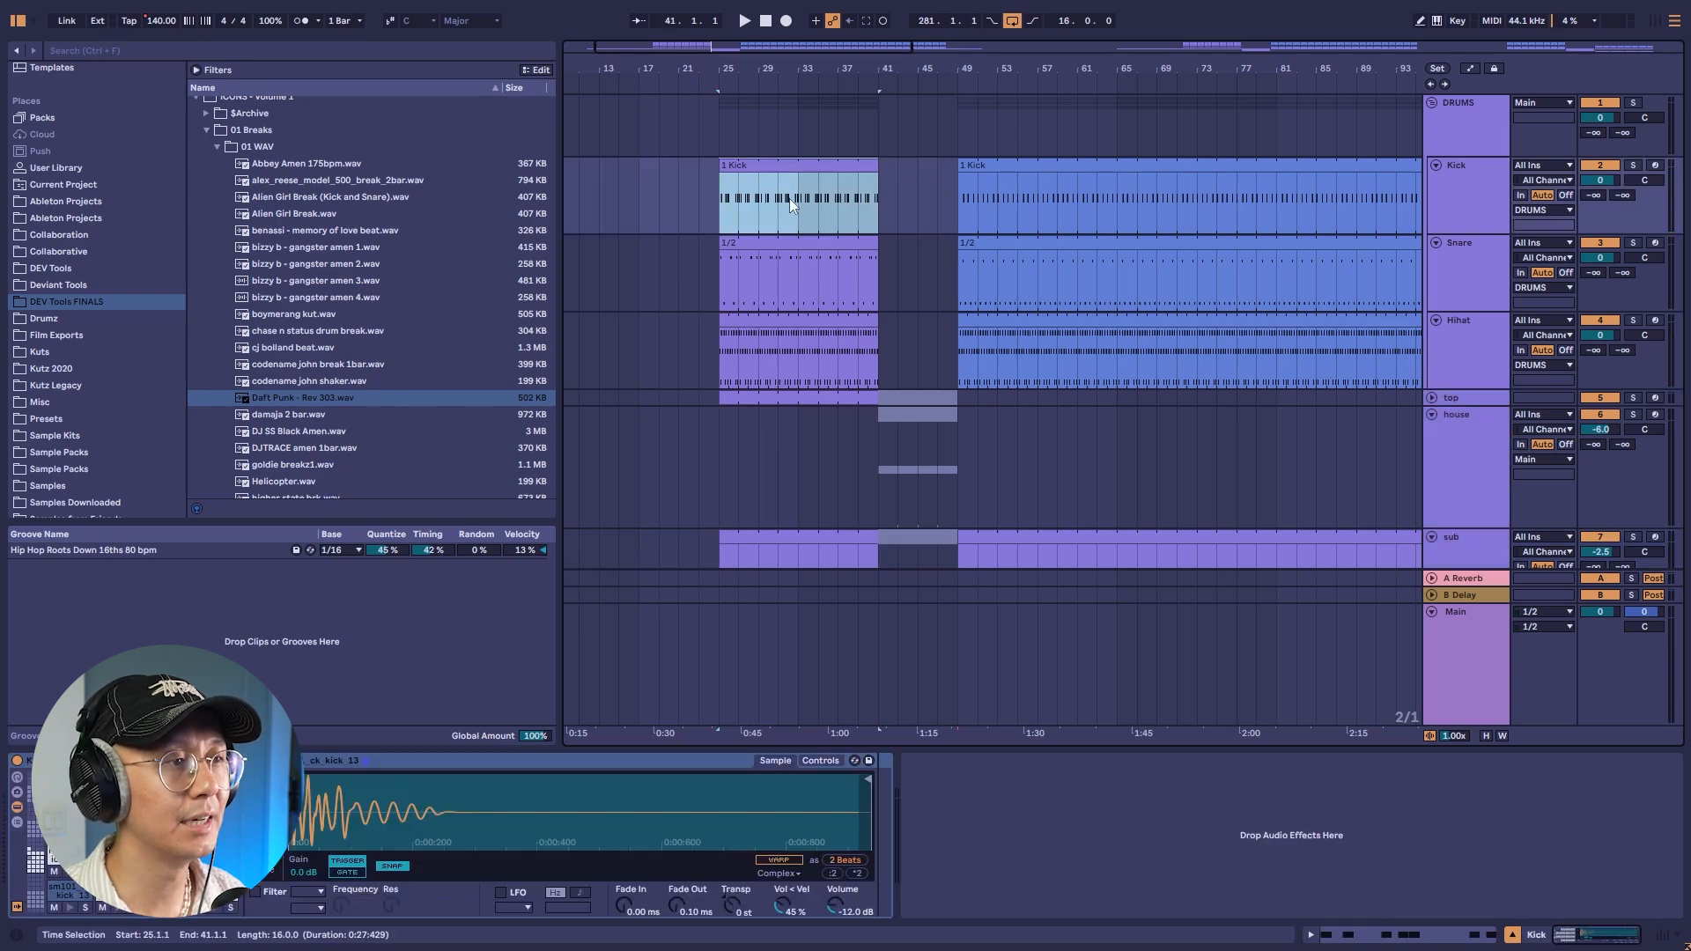
pyautogui.doubleClick(756, 319)
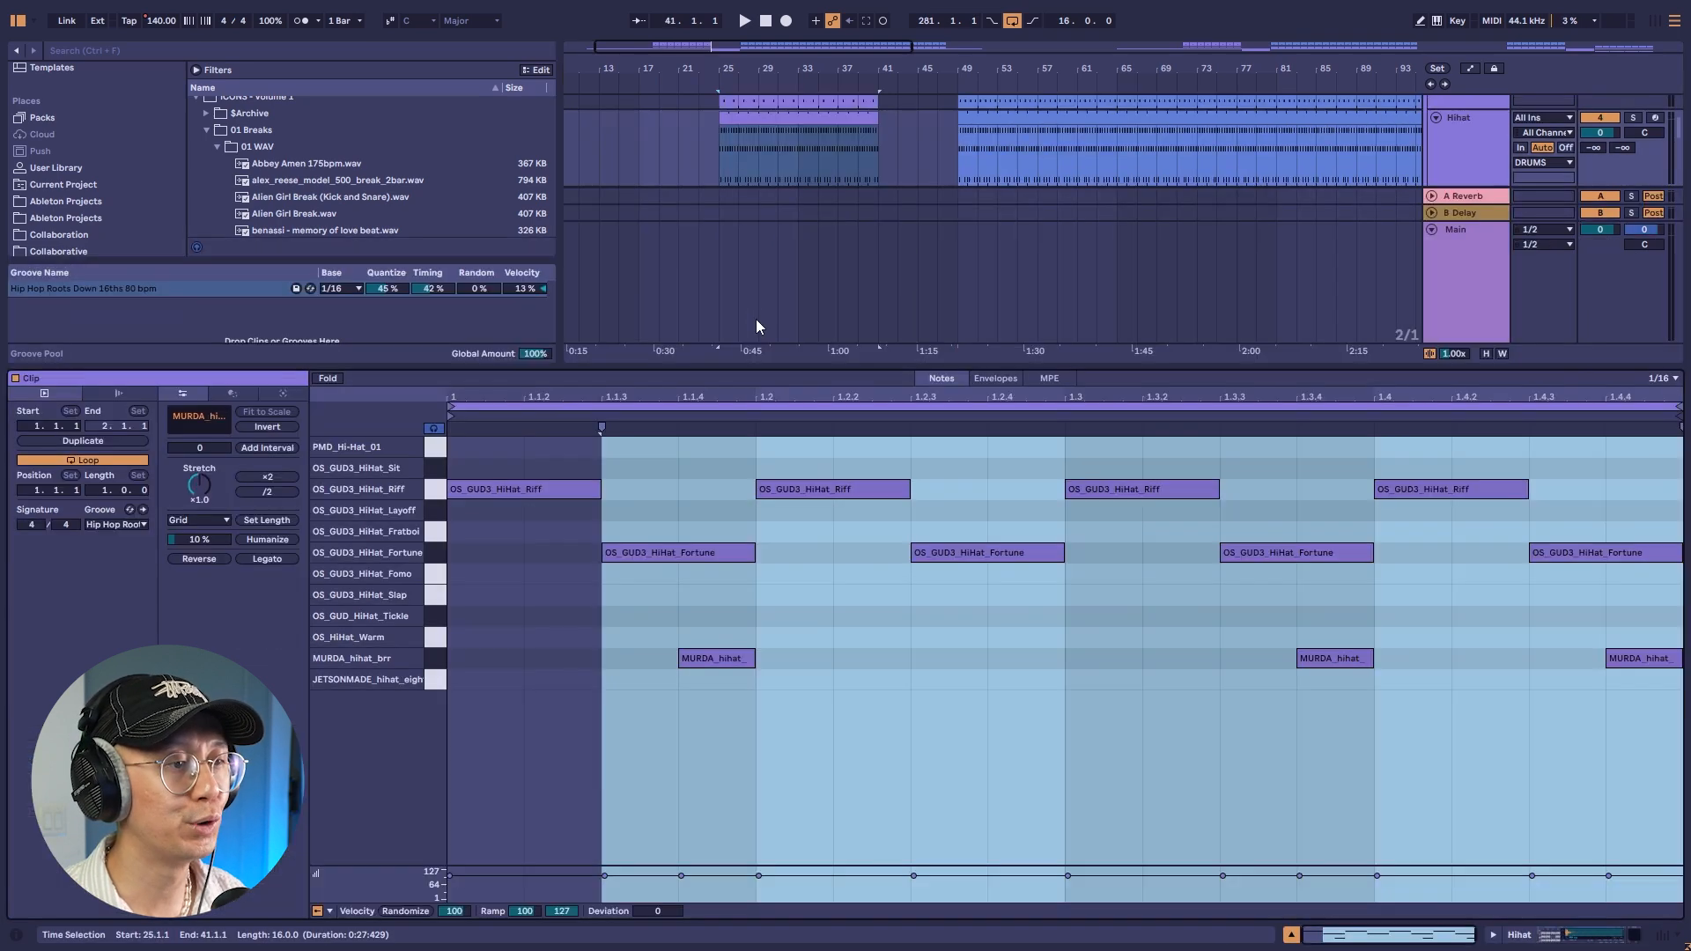
pyautogui.click(115, 525)
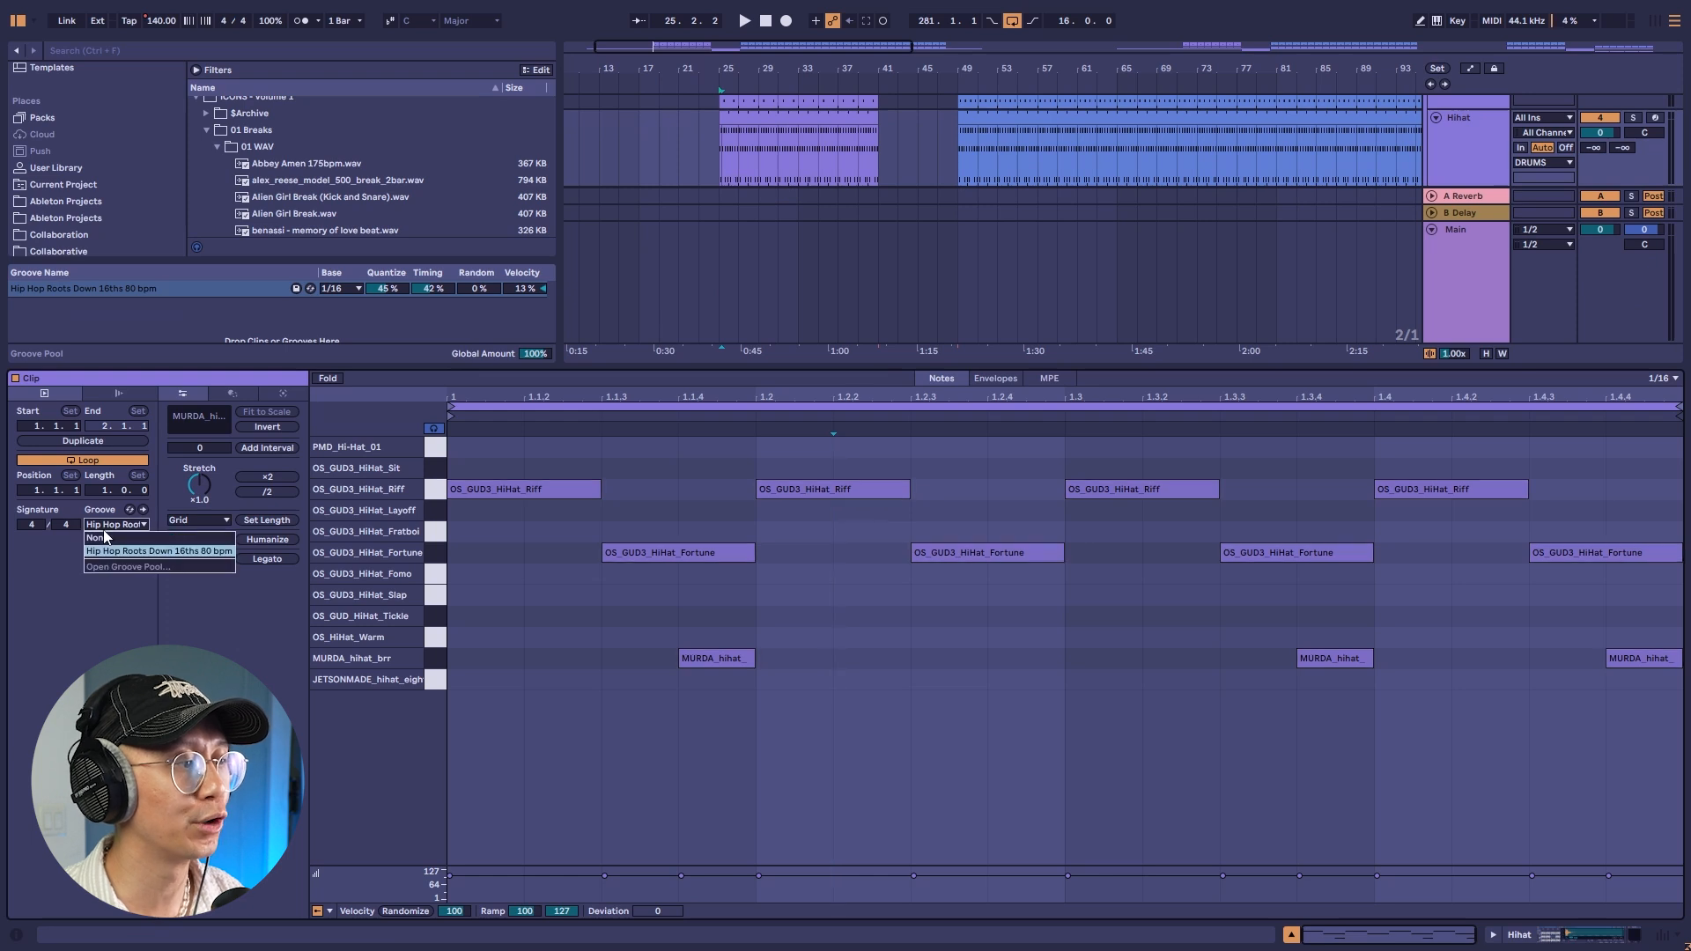
pyautogui.click(189, 552)
pyautogui.click(524, 588)
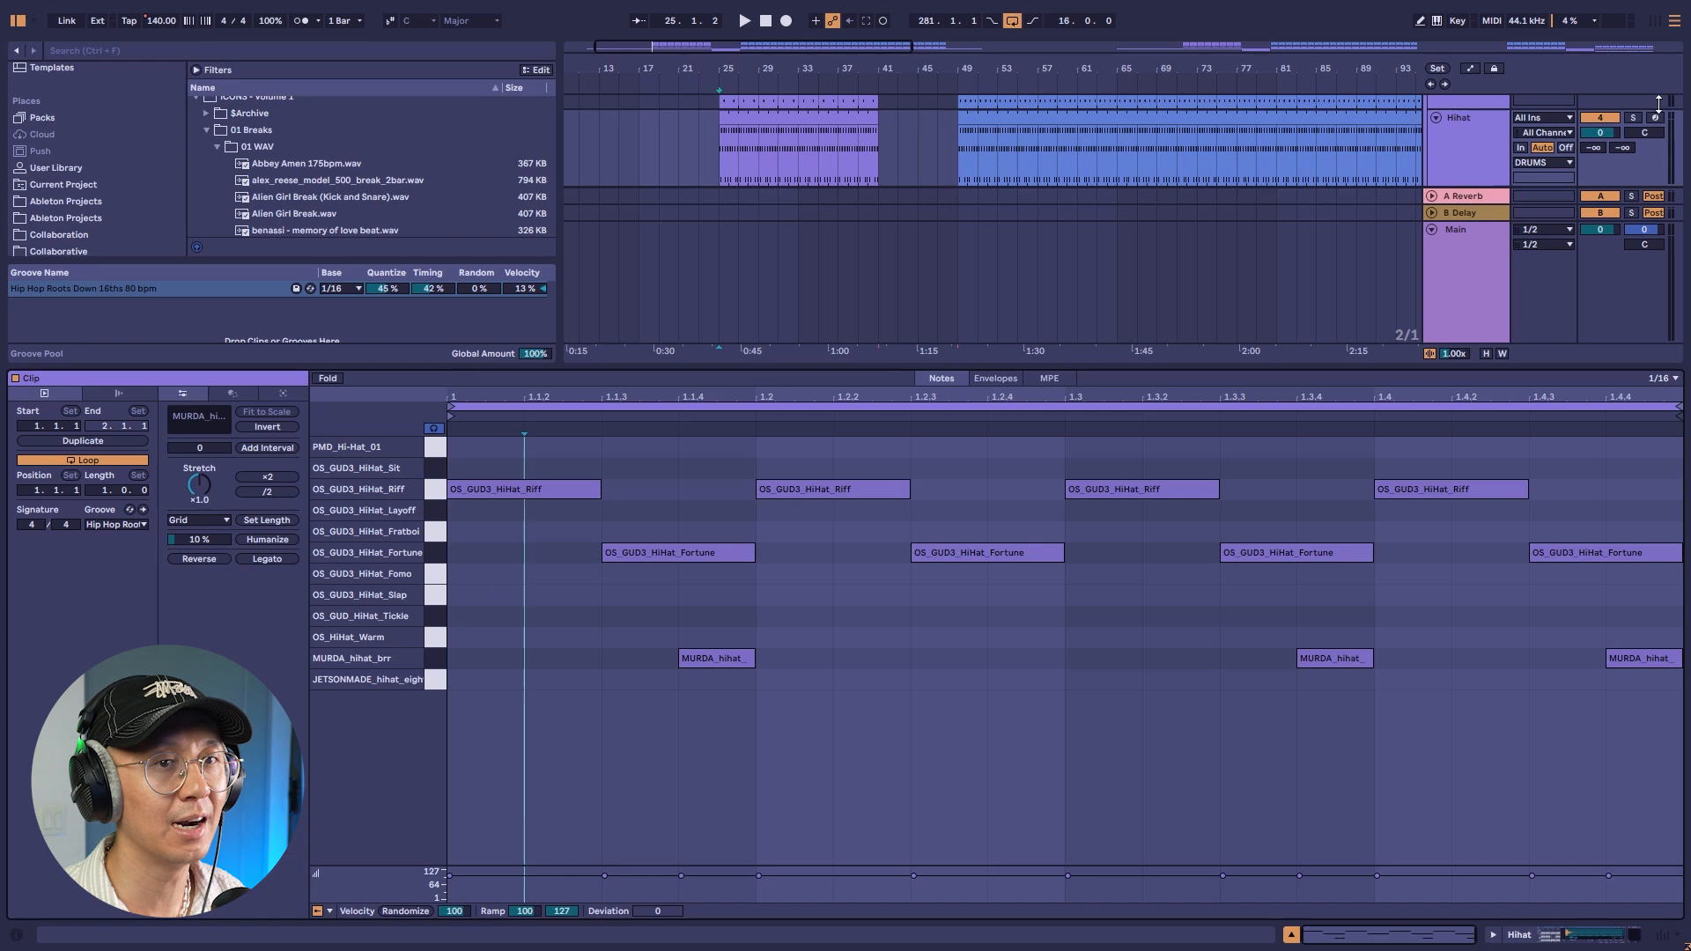
# Audition the Hihat track in solo, and play the whole DRUMS group in solo from bar 25.
pyautogui.click(1634, 118)
pyautogui.press('space')
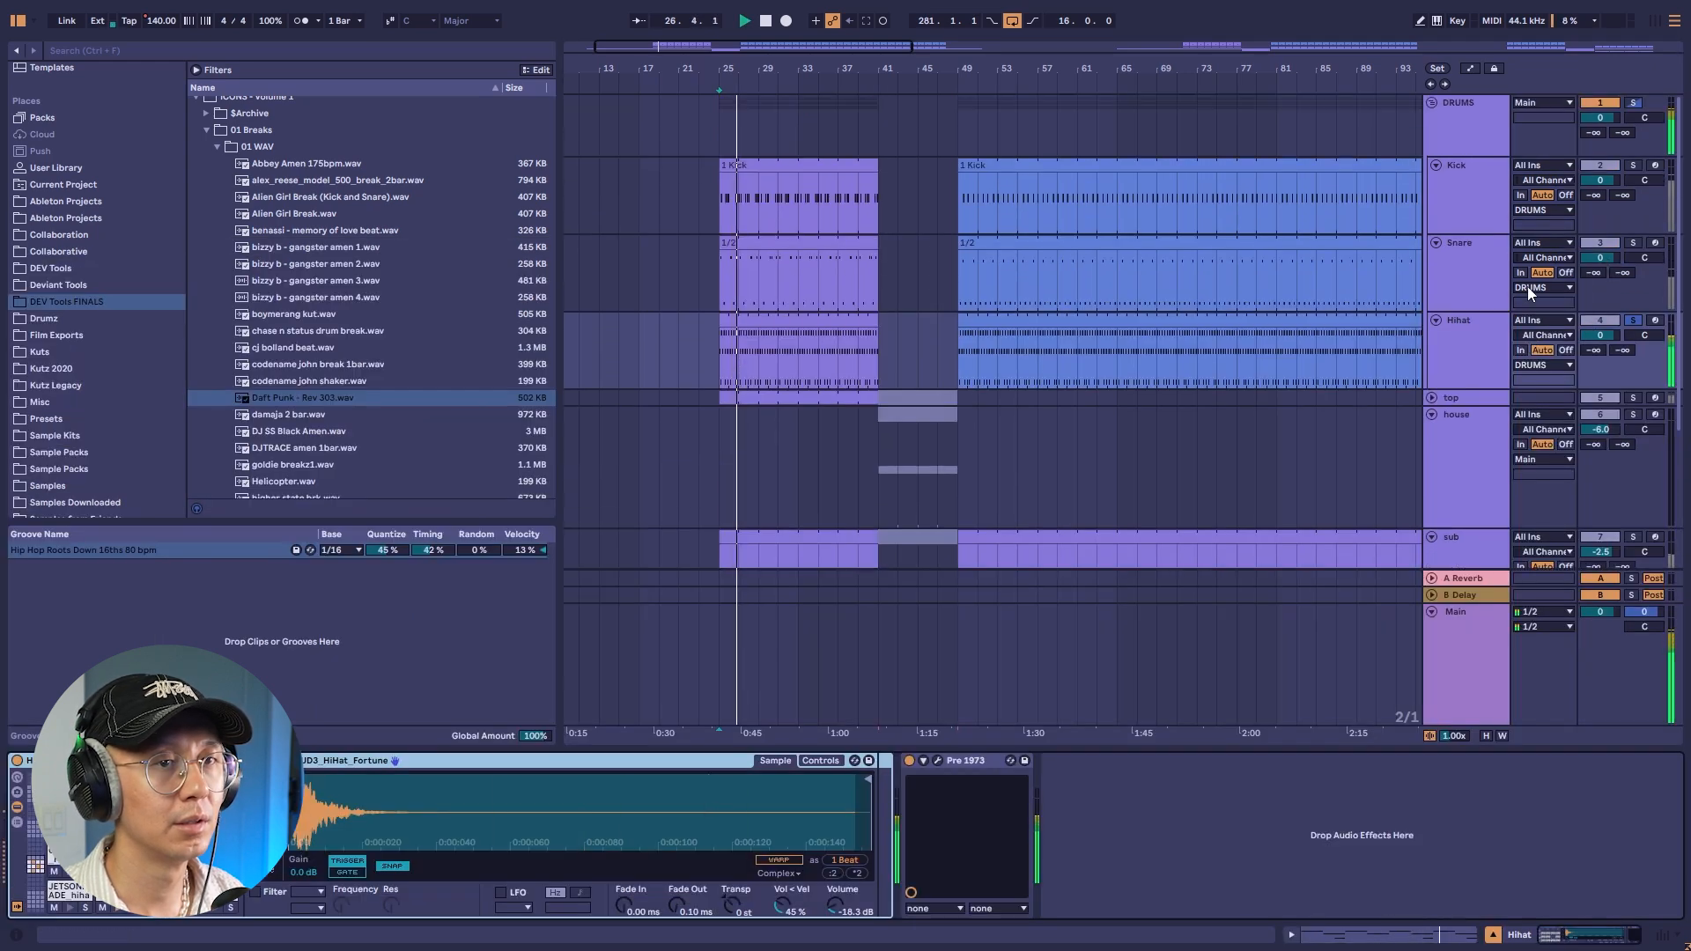
pyautogui.click(1634, 103)
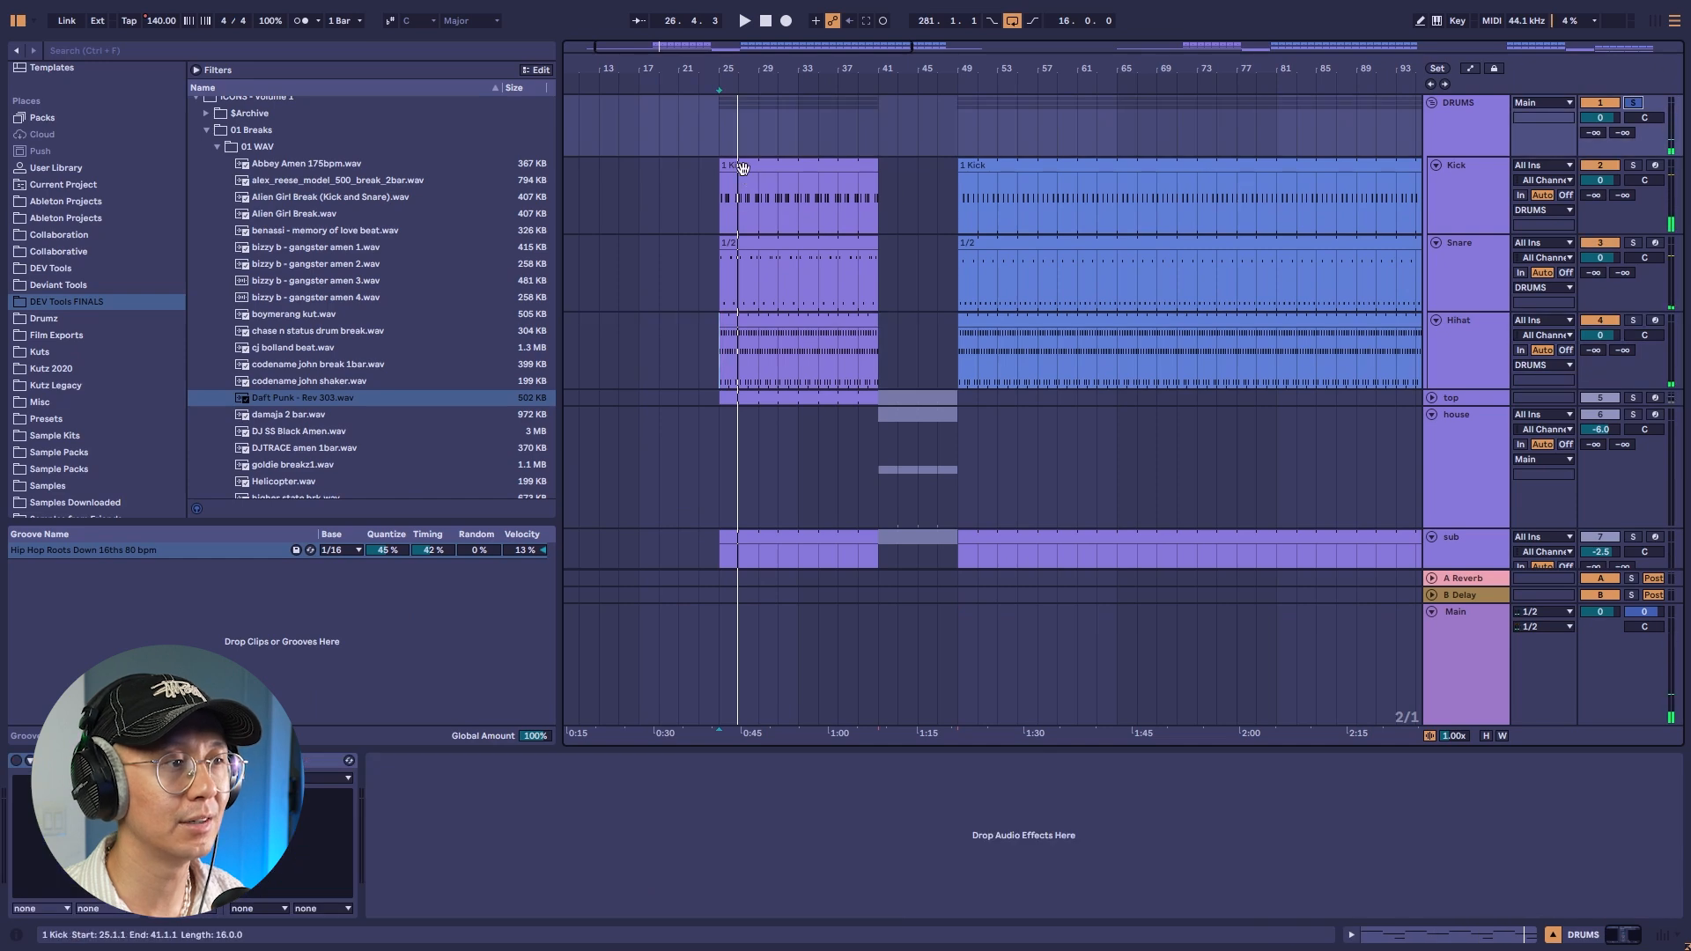
pyautogui.click(743, 173)
pyautogui.press('space')
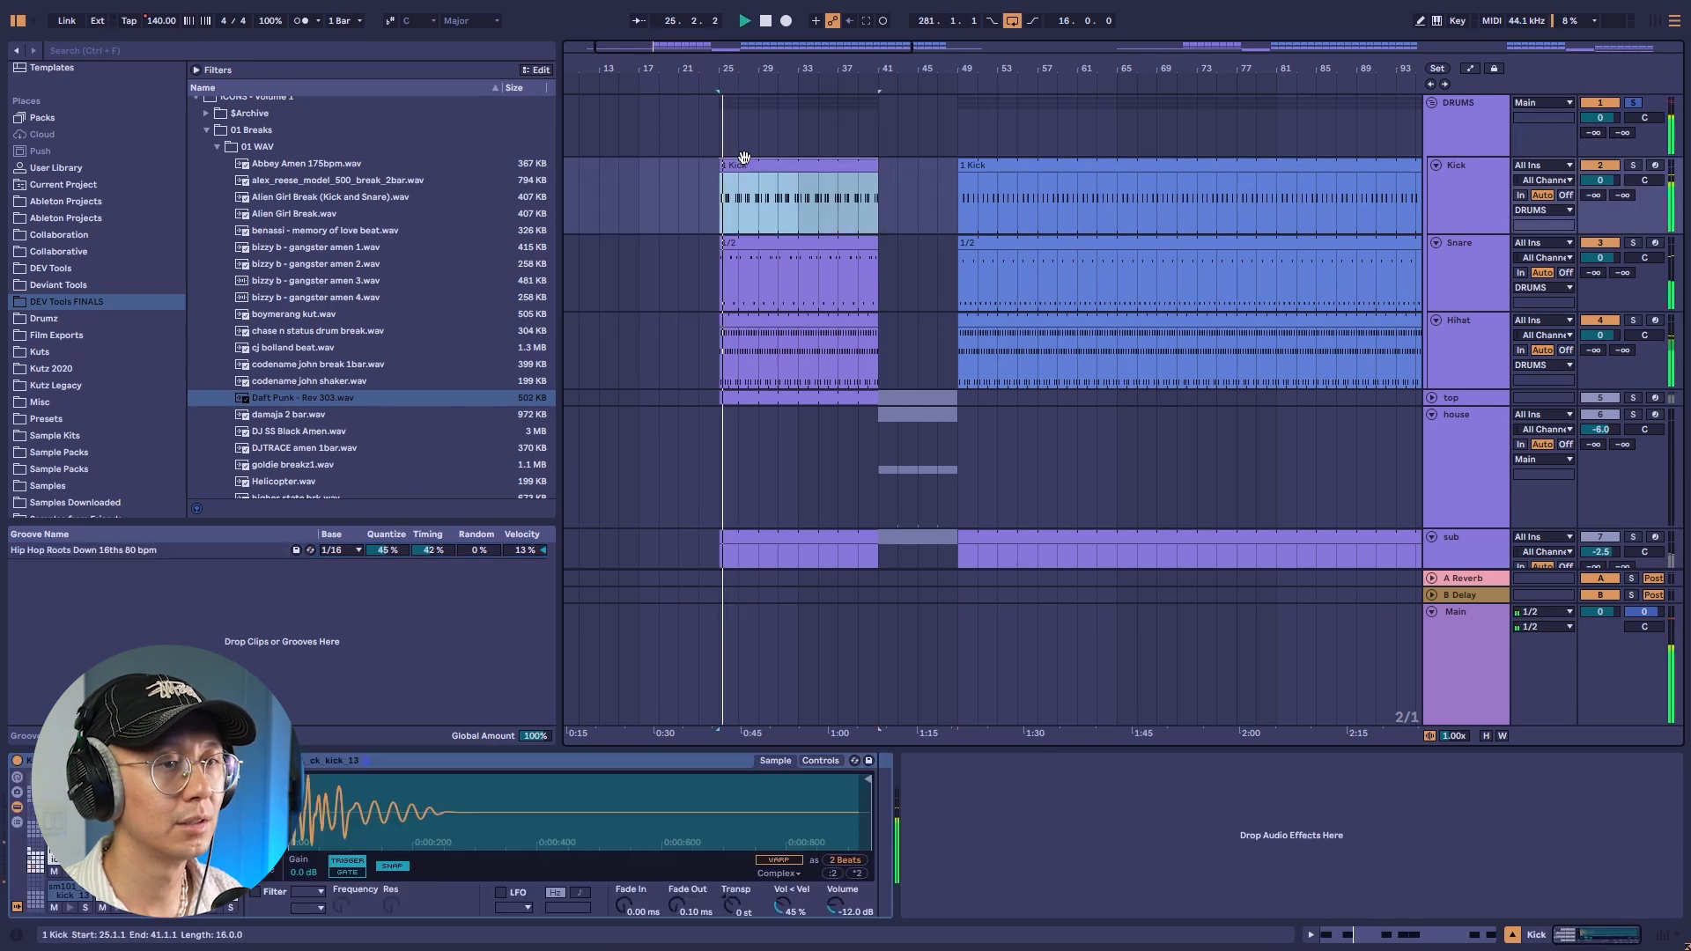
# Open the snare clips in the note editor and examine the drum pattern around bar 49 during playback.
pyautogui.keyDown('shift'); pyautogui.doubleClick(762, 240); pyautogui.keyUp('shift')
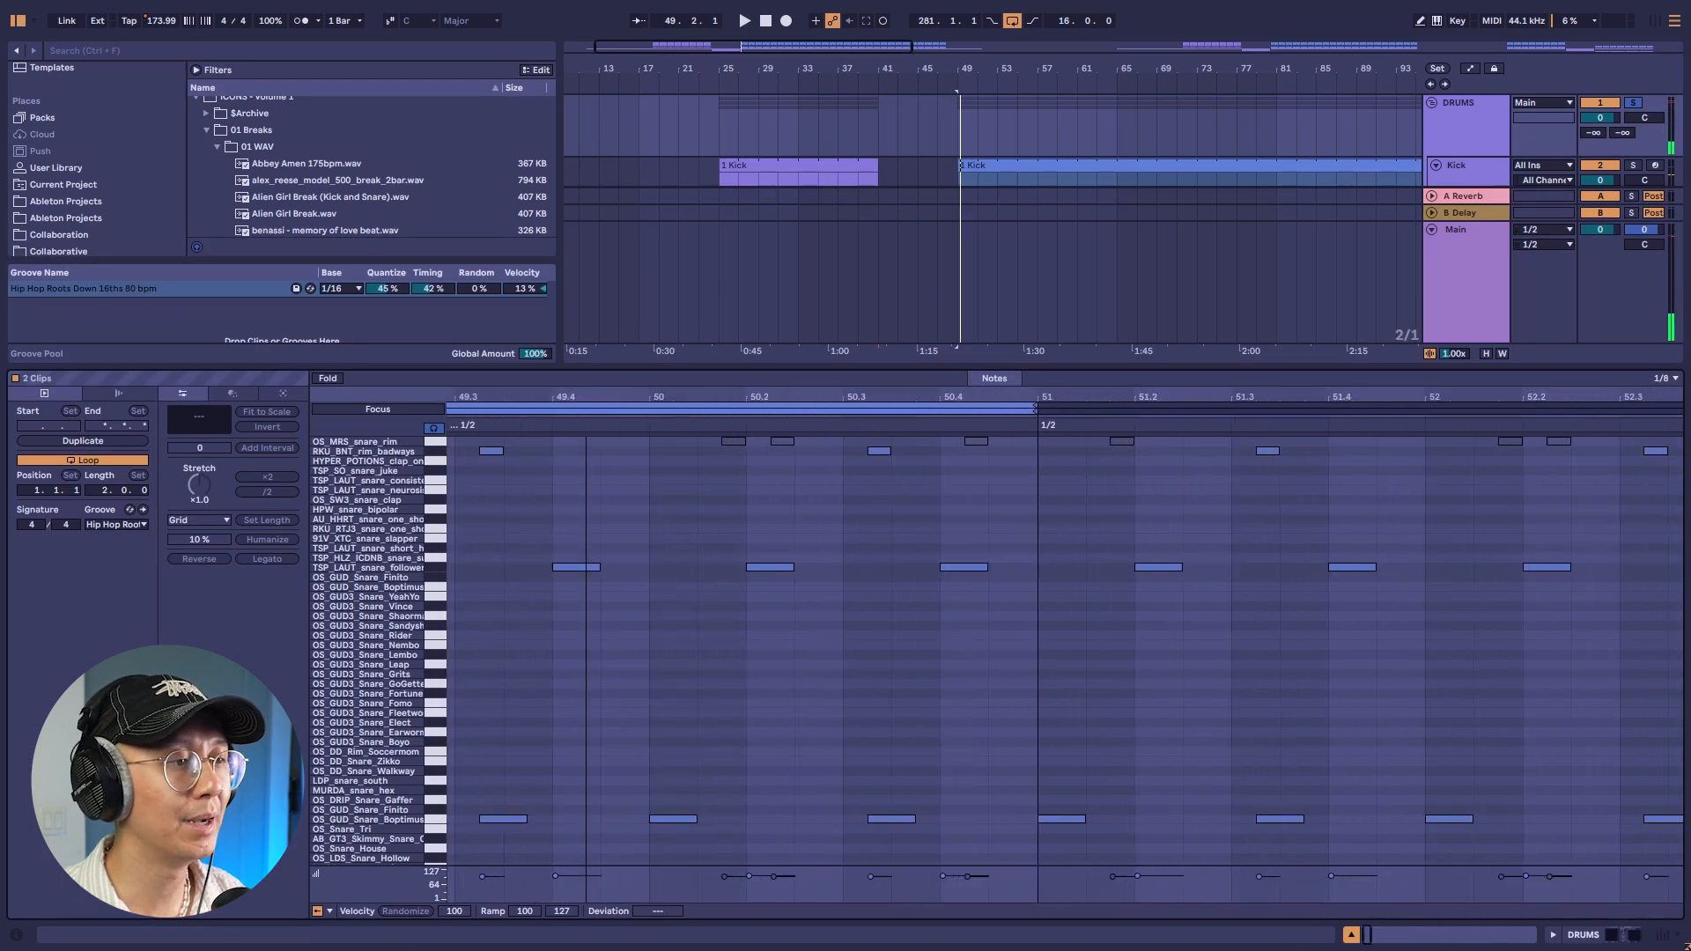
pyautogui.moveTo(586, 396); pyautogui.dragTo(768, 392)
pyautogui.press('space')
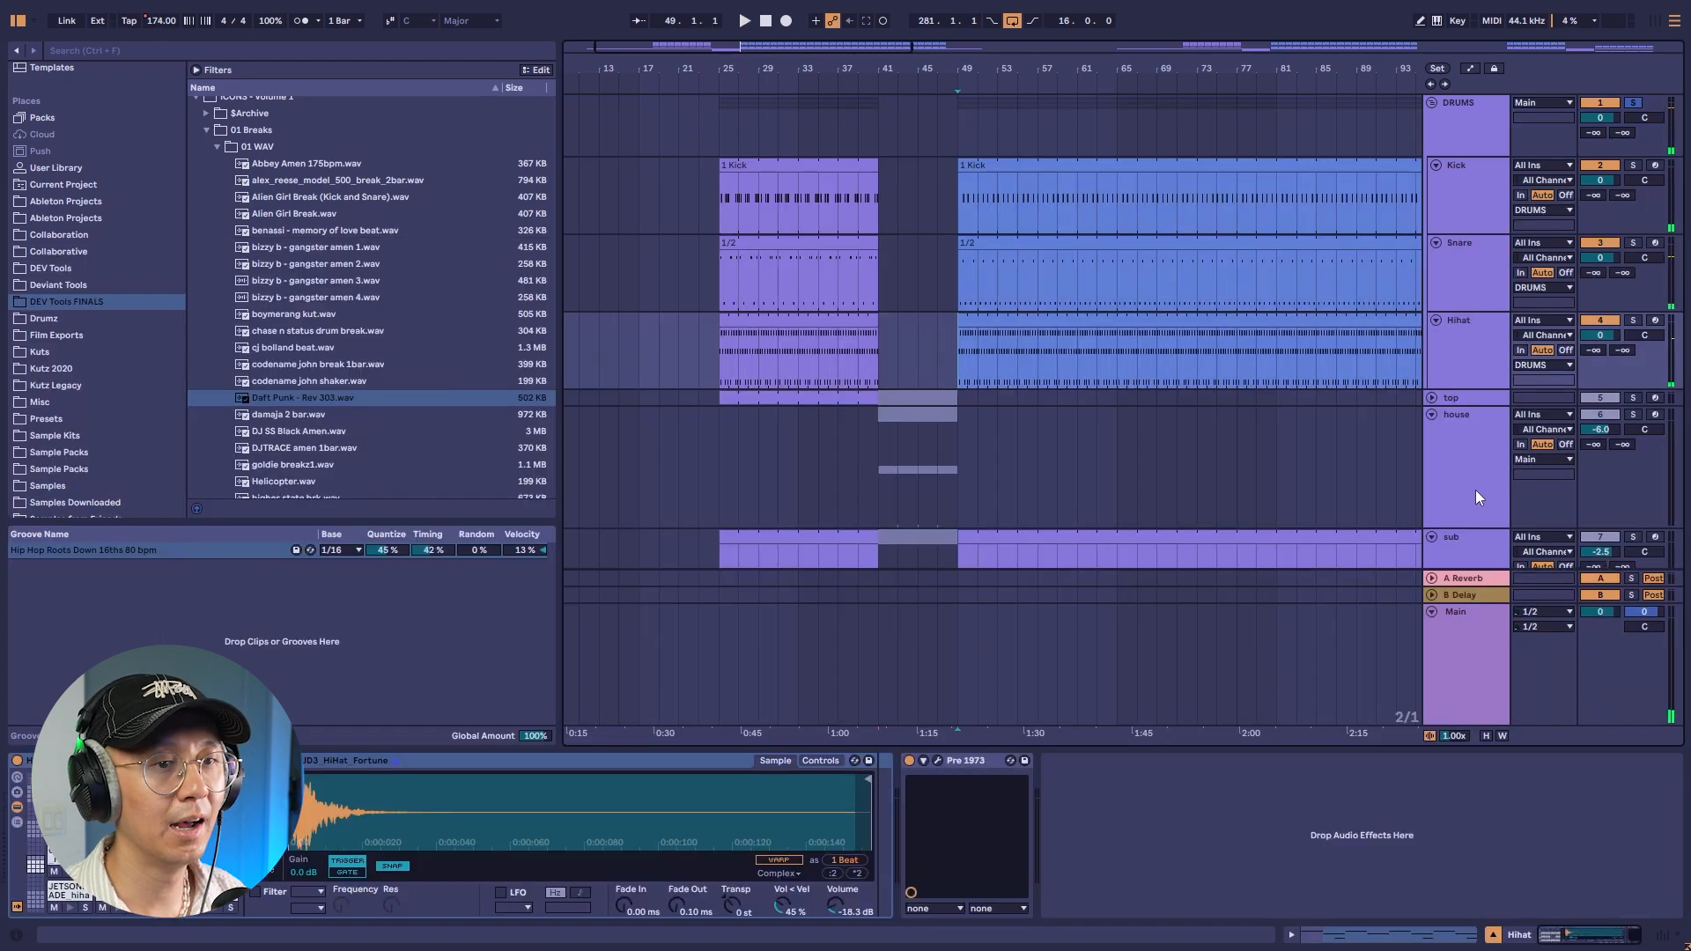
# Solo the Serum_x64 bass track, open its Serum window and play the bass from bar 49.
pyautogui.scroll(-3, 1476, 490)
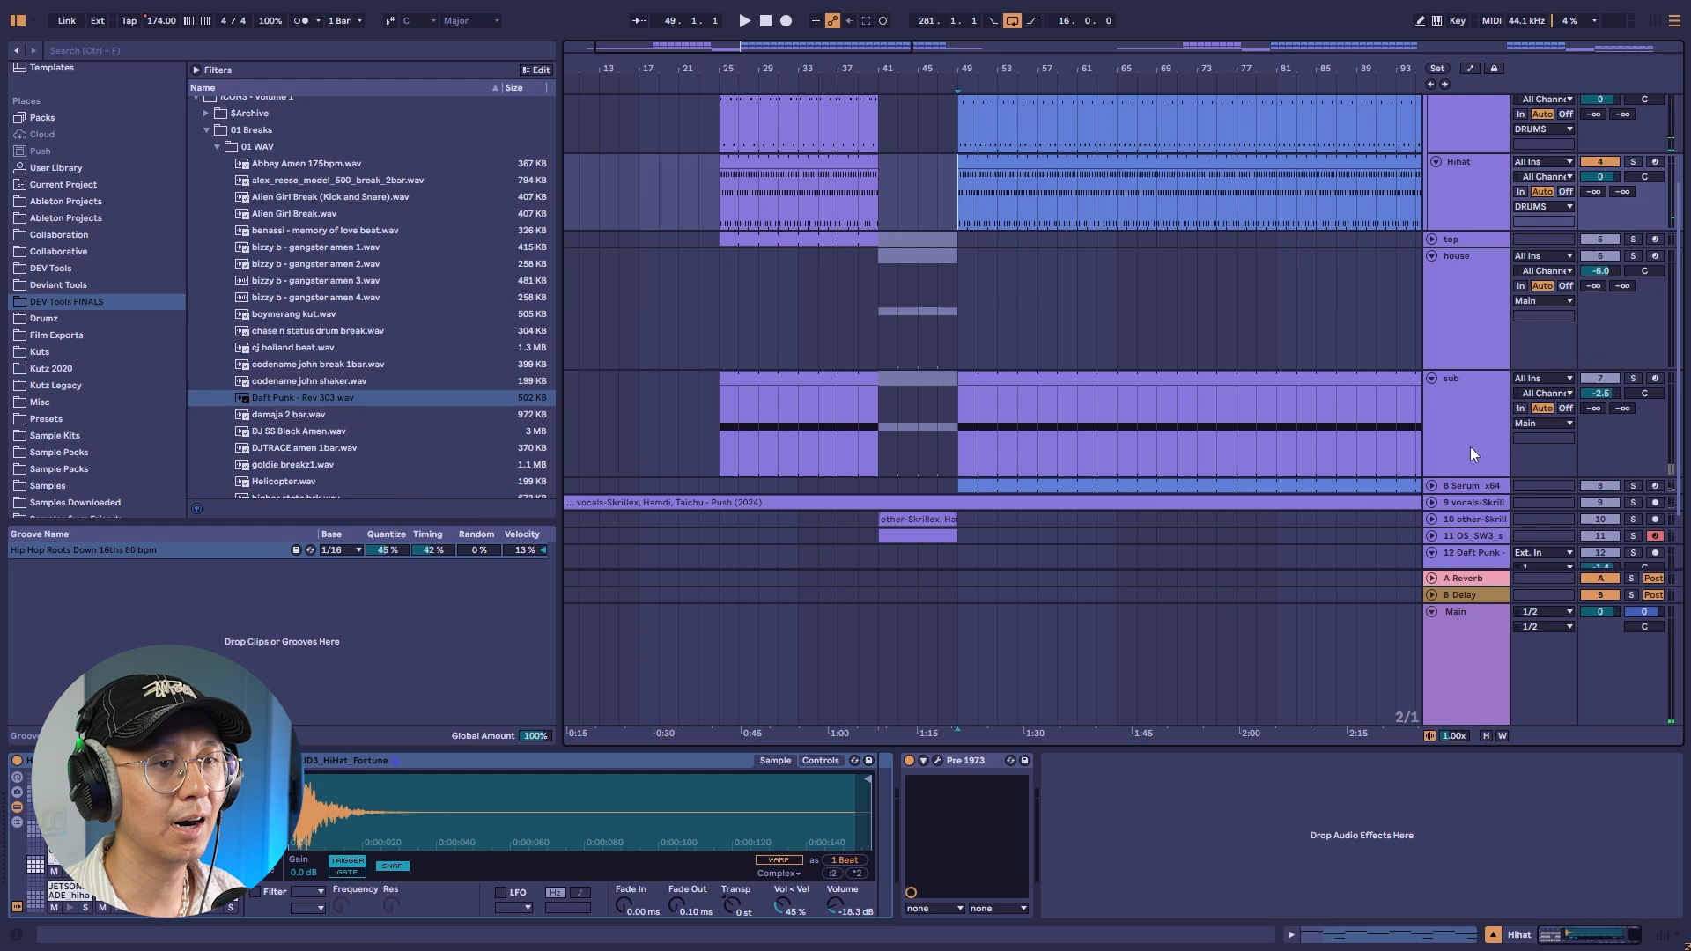
pyautogui.scroll(-2, 1462, 467)
pyautogui.click(1062, 391)
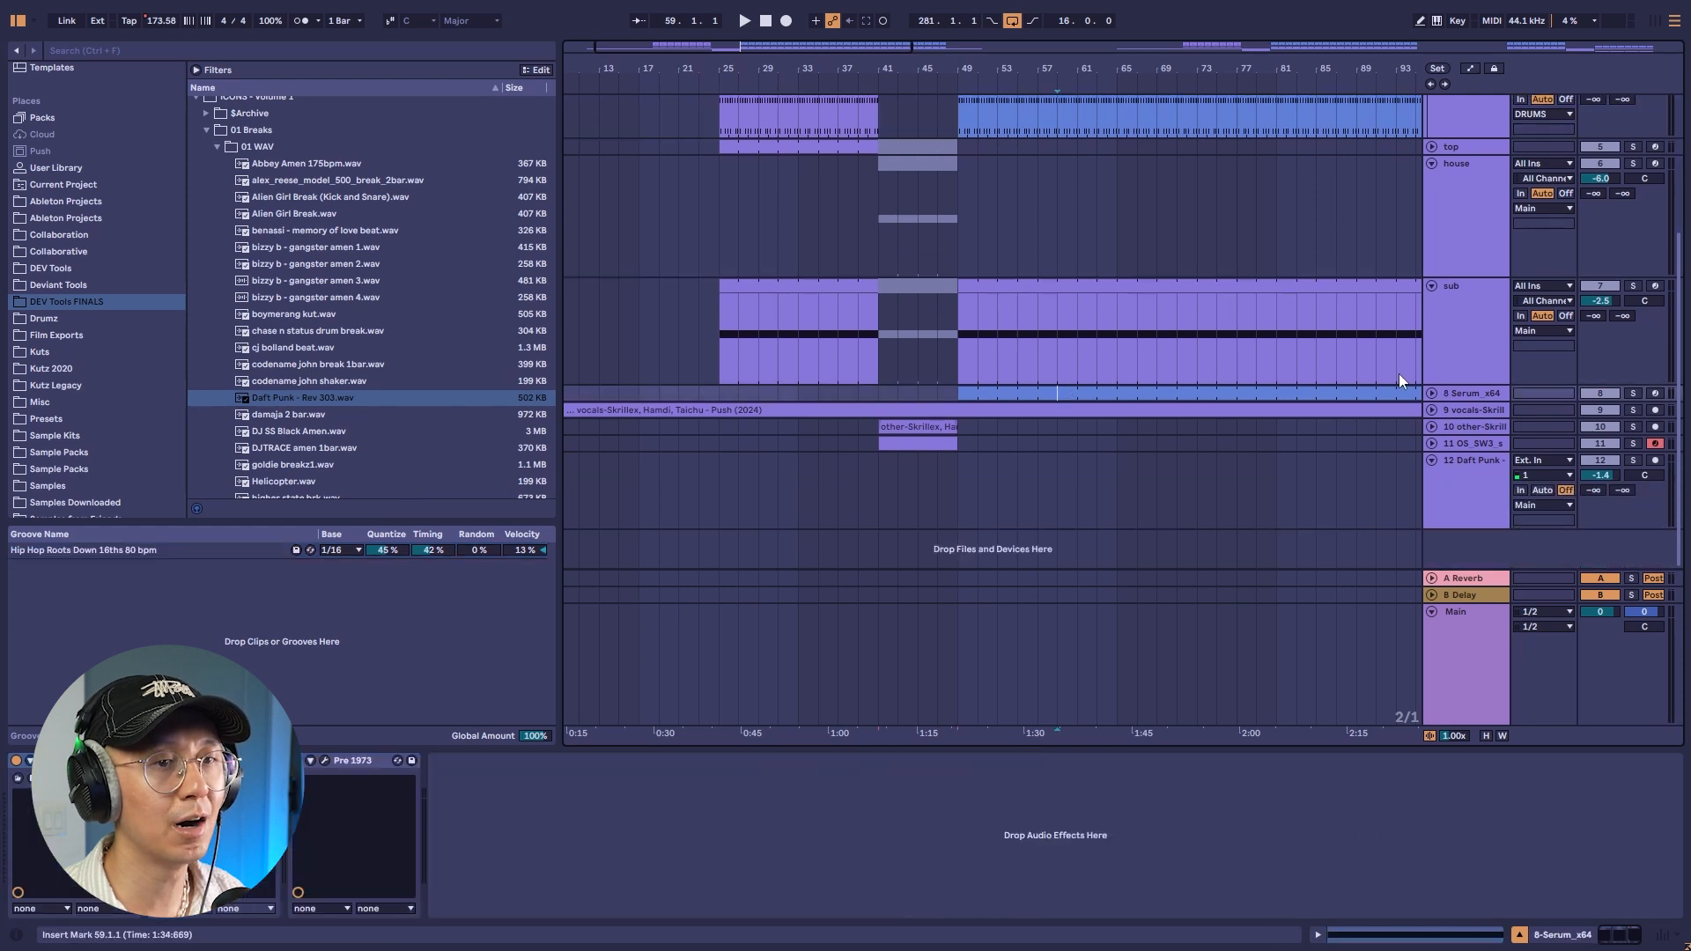
pyautogui.click(1632, 392)
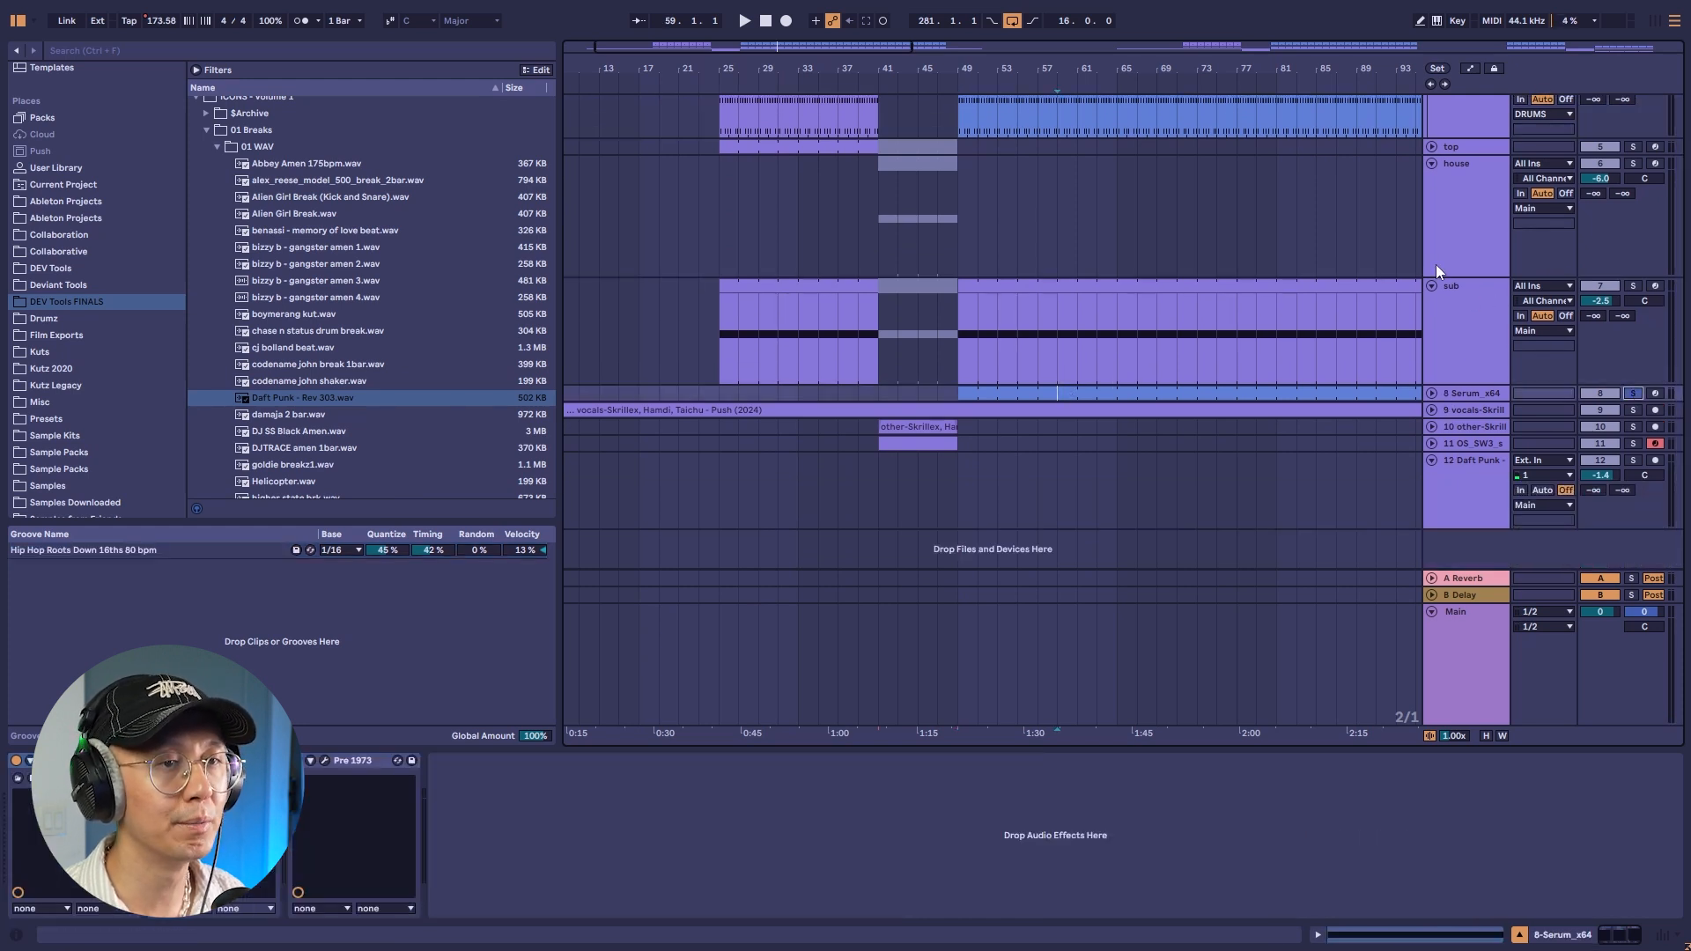
pyautogui.press('space')
pyautogui.click(995, 393)
pyautogui.press('space')
pyautogui.hotkey('ctrl', 'alt', 'p')
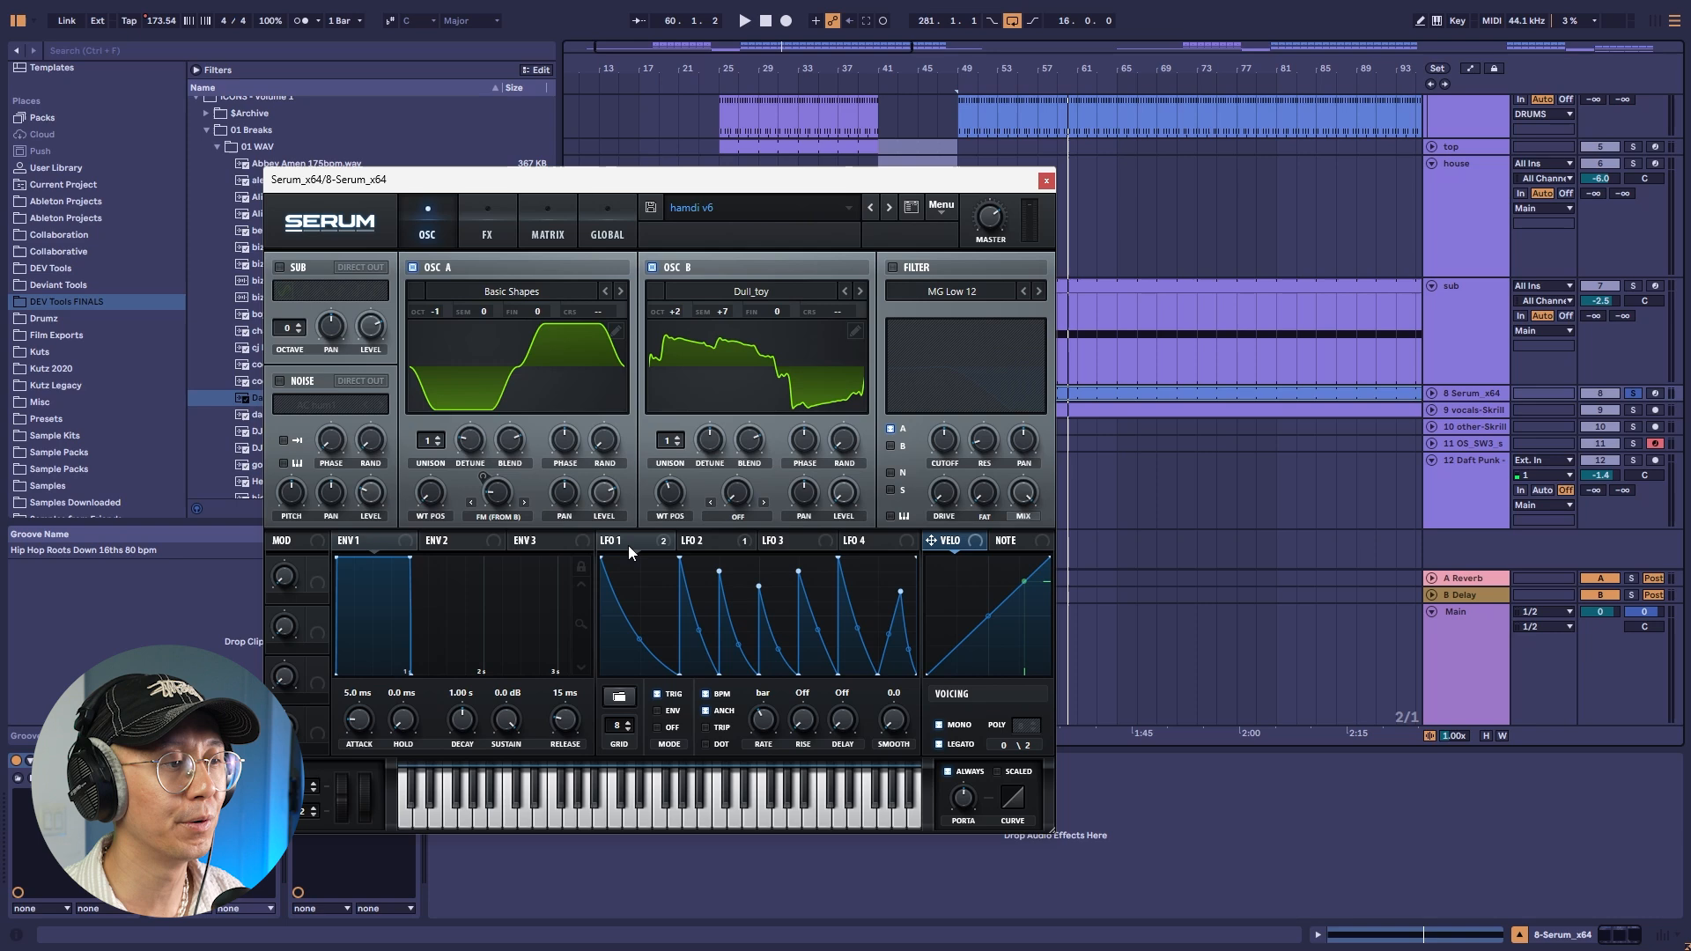
pyautogui.press('space')
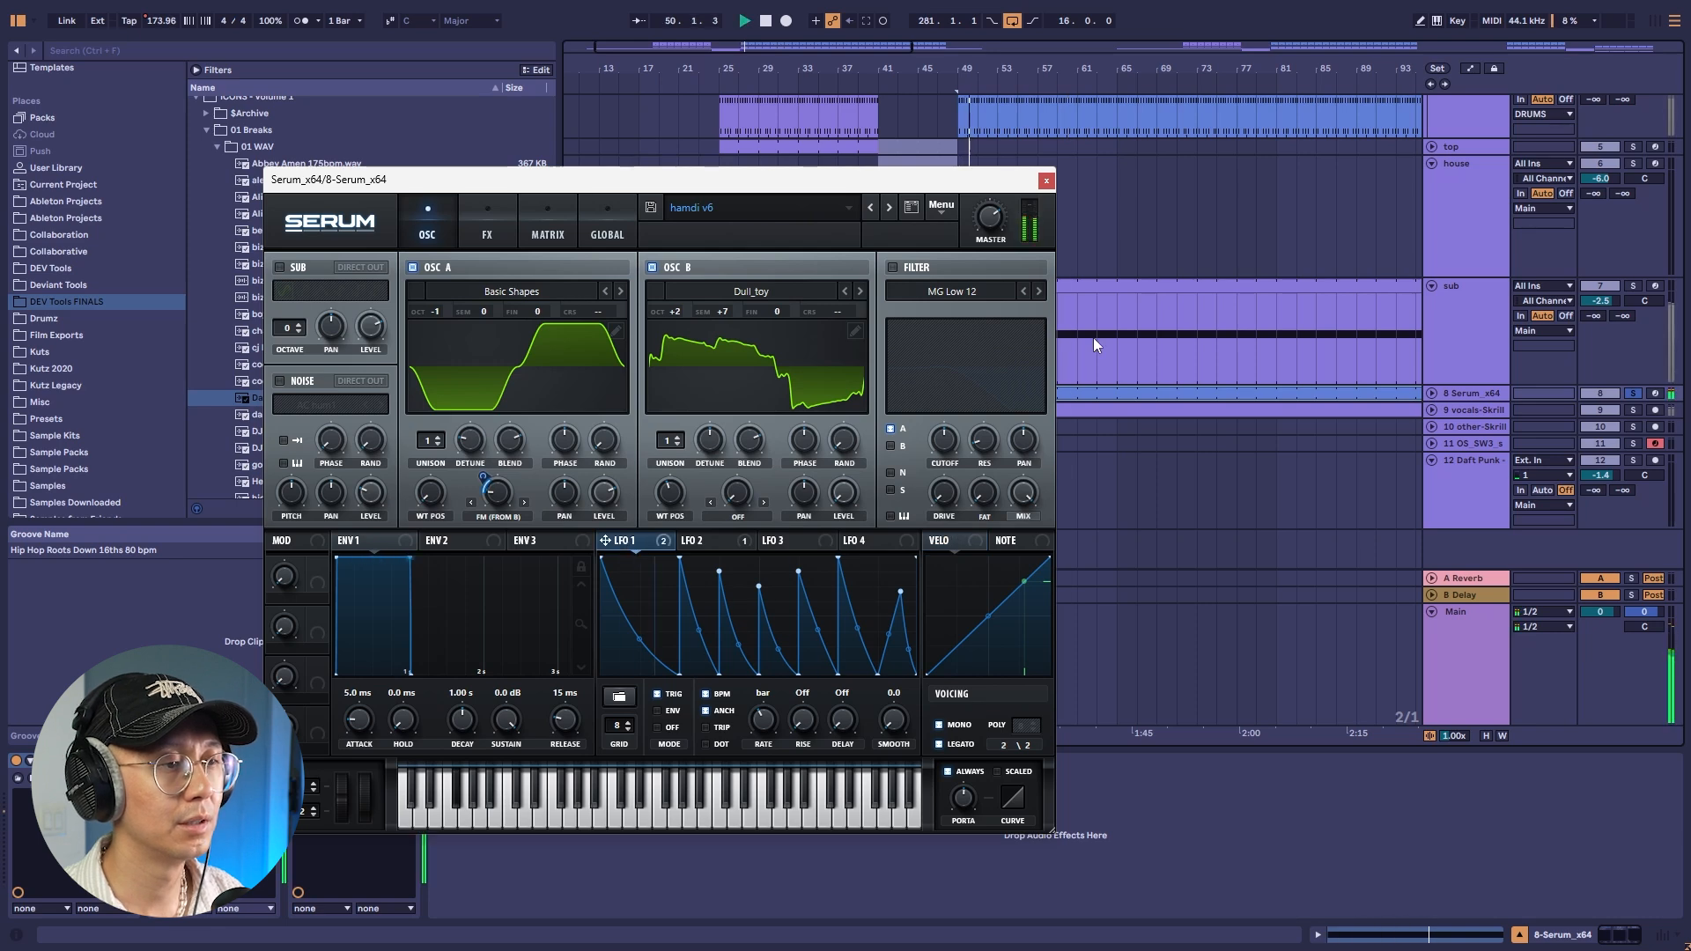
# Close the Serum window, unsolo the bass track and play the full mix from bar 49.
pyautogui.click(1046, 180)
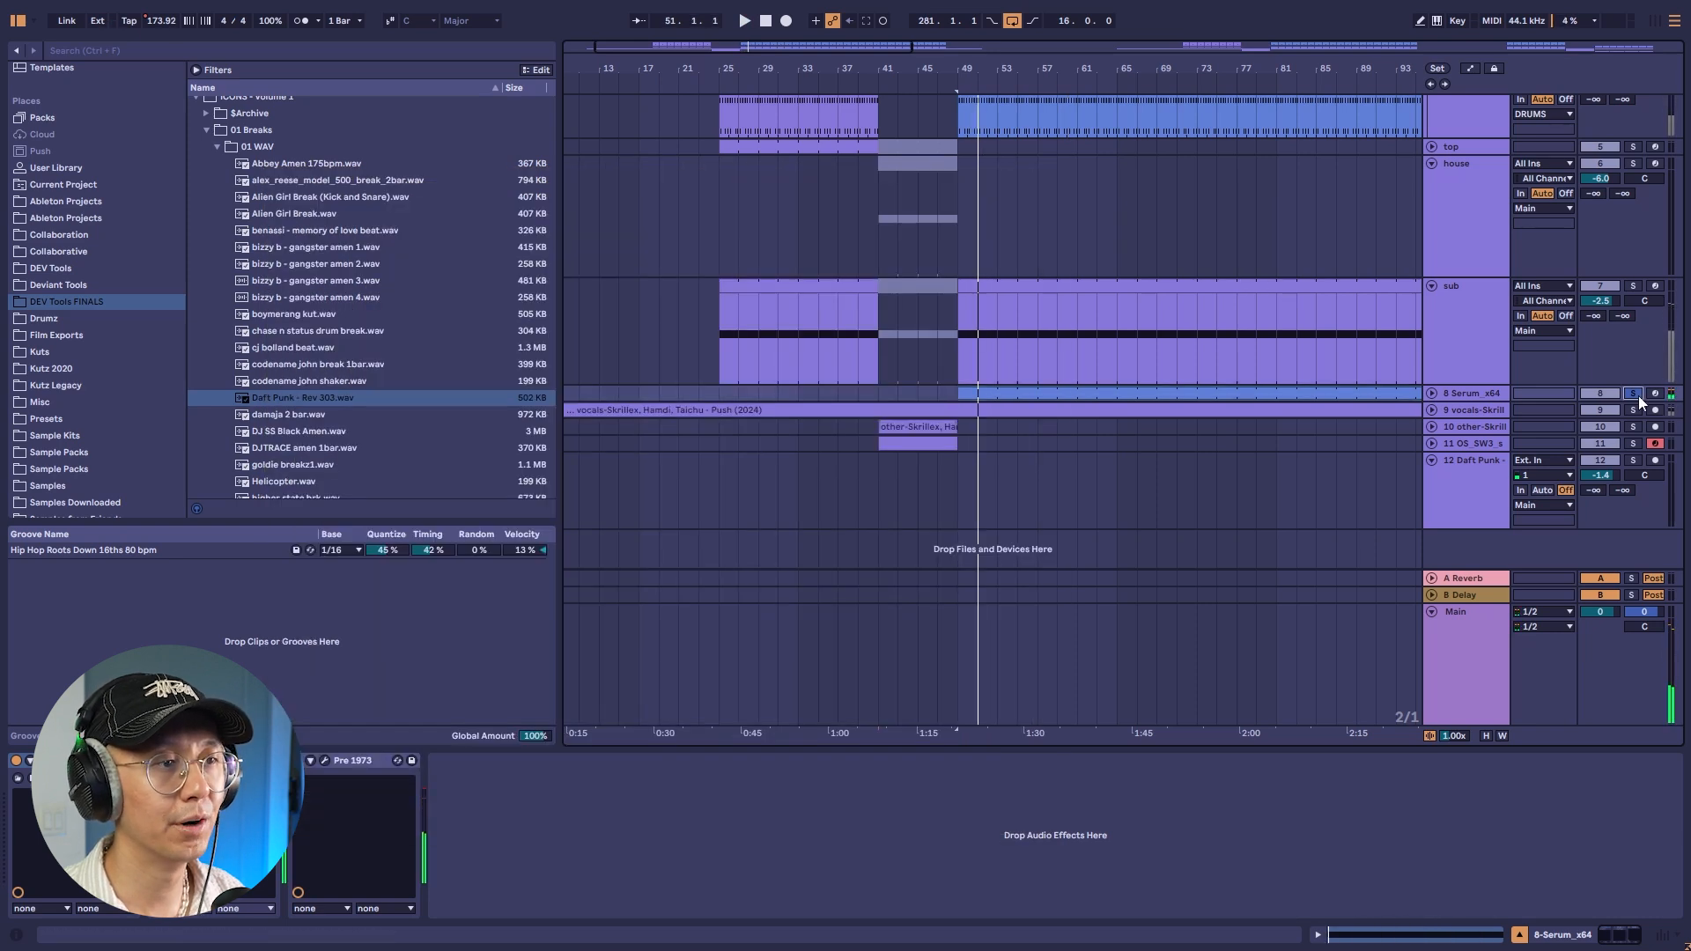
pyautogui.click(958, 250)
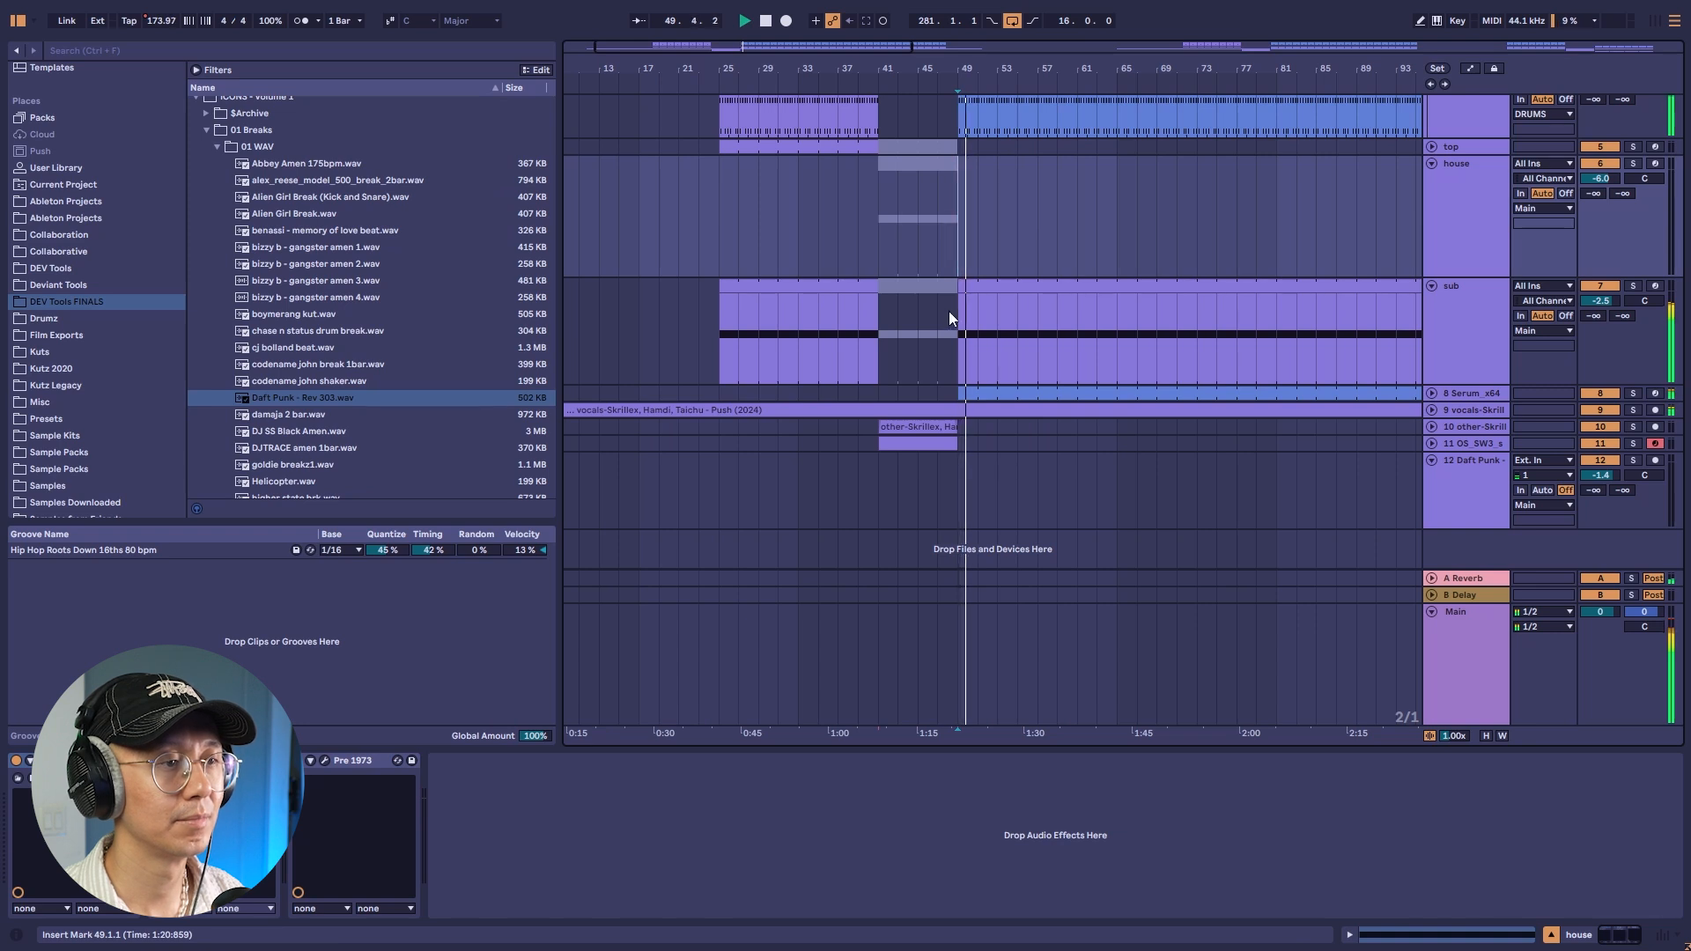